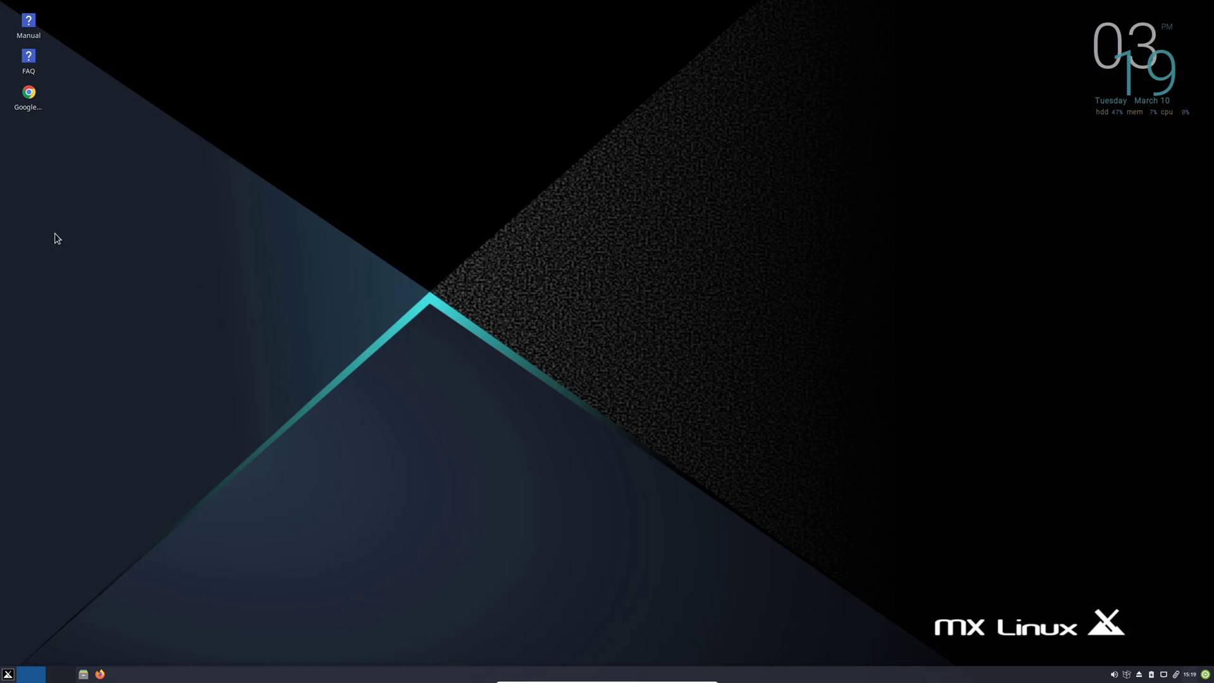
# Select the Google Chrome shortcut, then the Manual and FAQ shortcuts, and clear the selection.
pyautogui.moveTo(62, 95); pyautogui.dragTo(5, 119)
pyautogui.click(39, 159)
pyautogui.moveTo(88, 17); pyautogui.dragTo(13, 66)
pyautogui.click(166, 136)
# Open the MX-19.1 Users Manual and jump to sections 3.1.2 Printer and 3.5 File management.
pyautogui.doubleClick(26, 21)
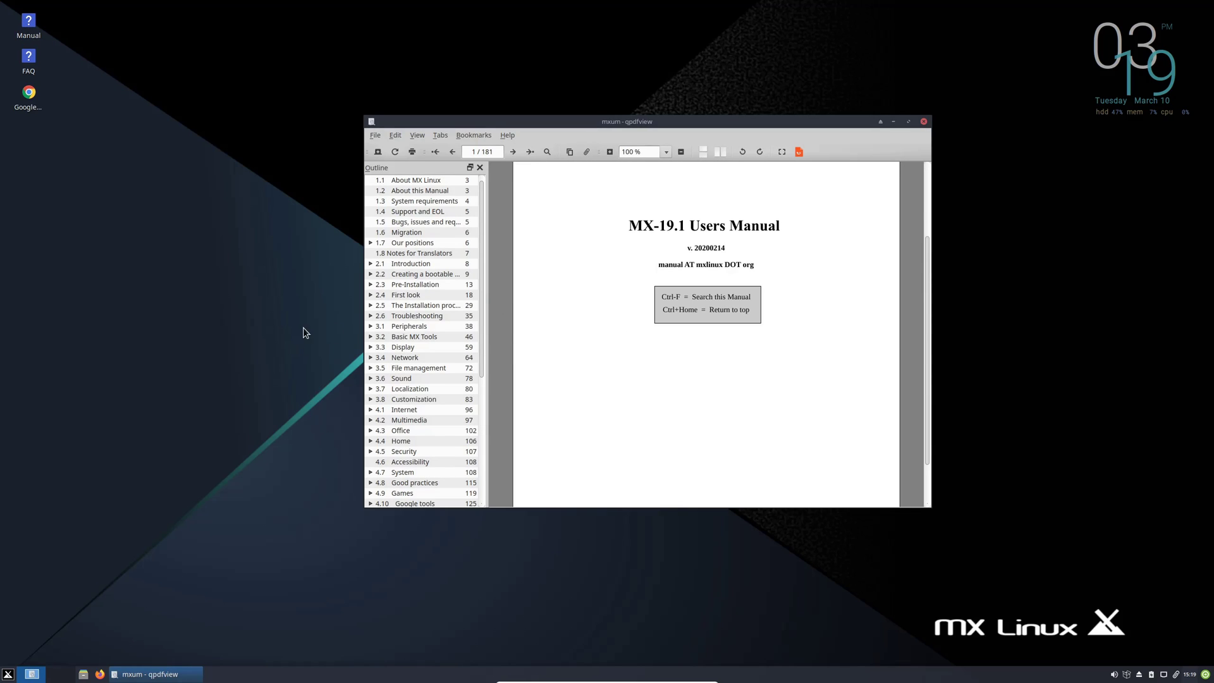
pyautogui.click(371, 327)
pyautogui.click(408, 345)
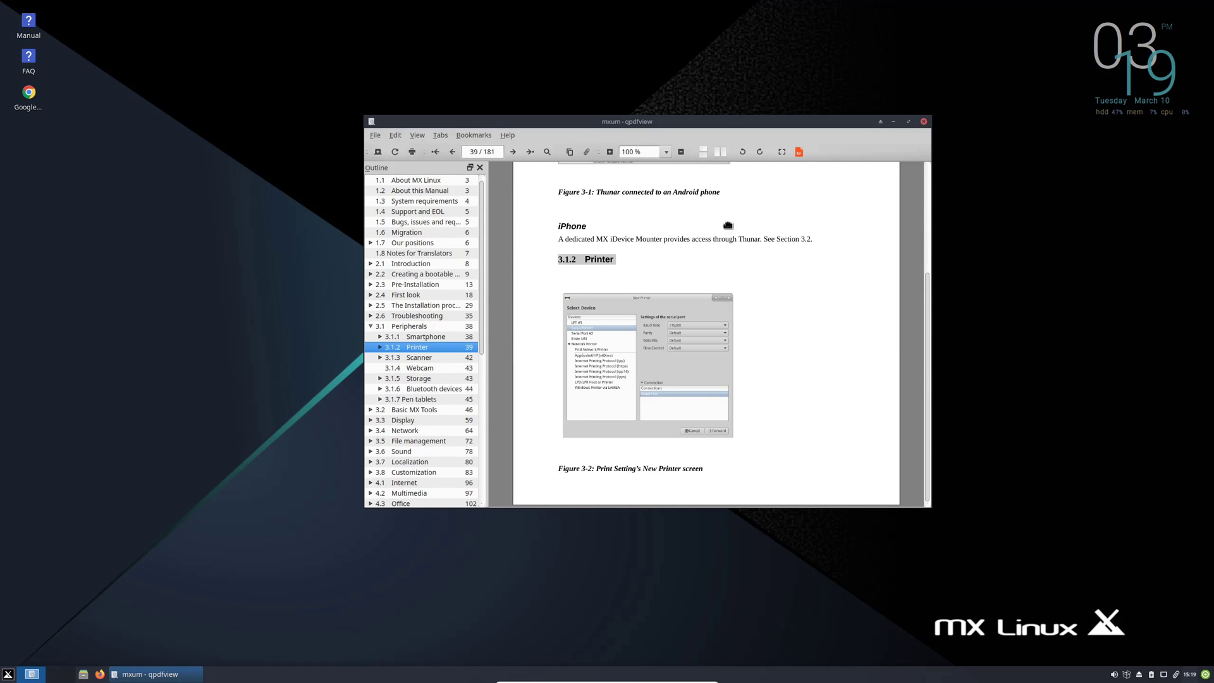
pyautogui.click(436, 442)
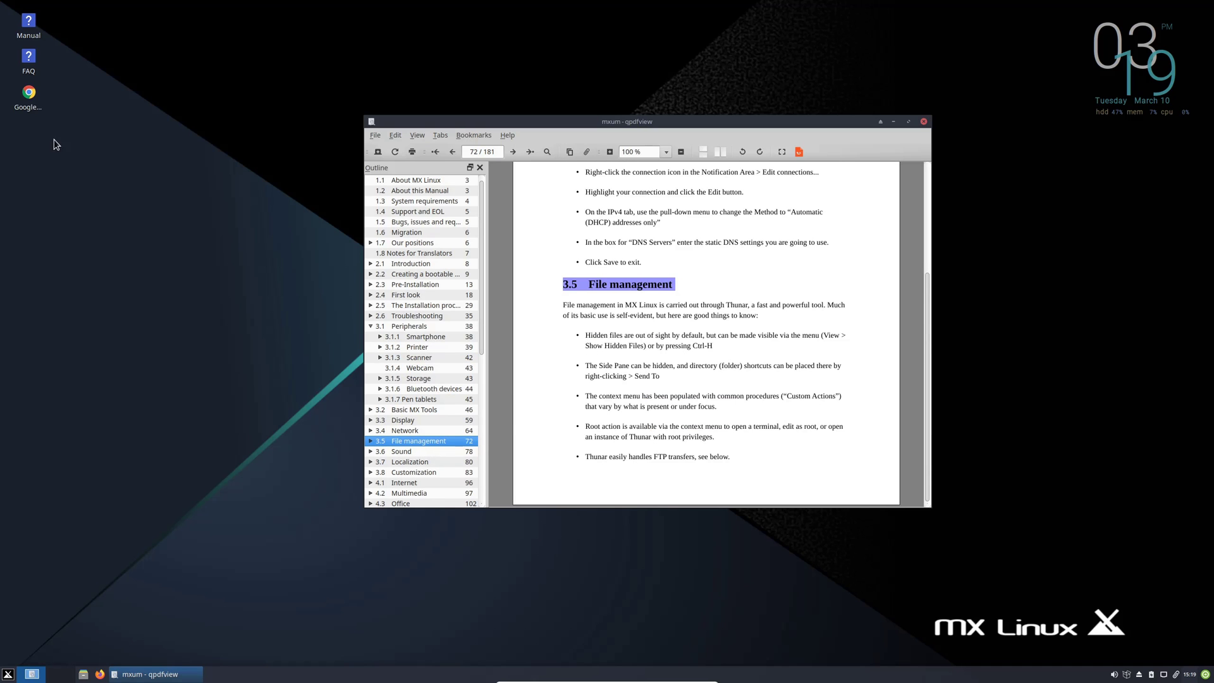
# Open the FAQ in a second tab, jump to its Security section, then close the viewer.
pyautogui.click(110, 150)
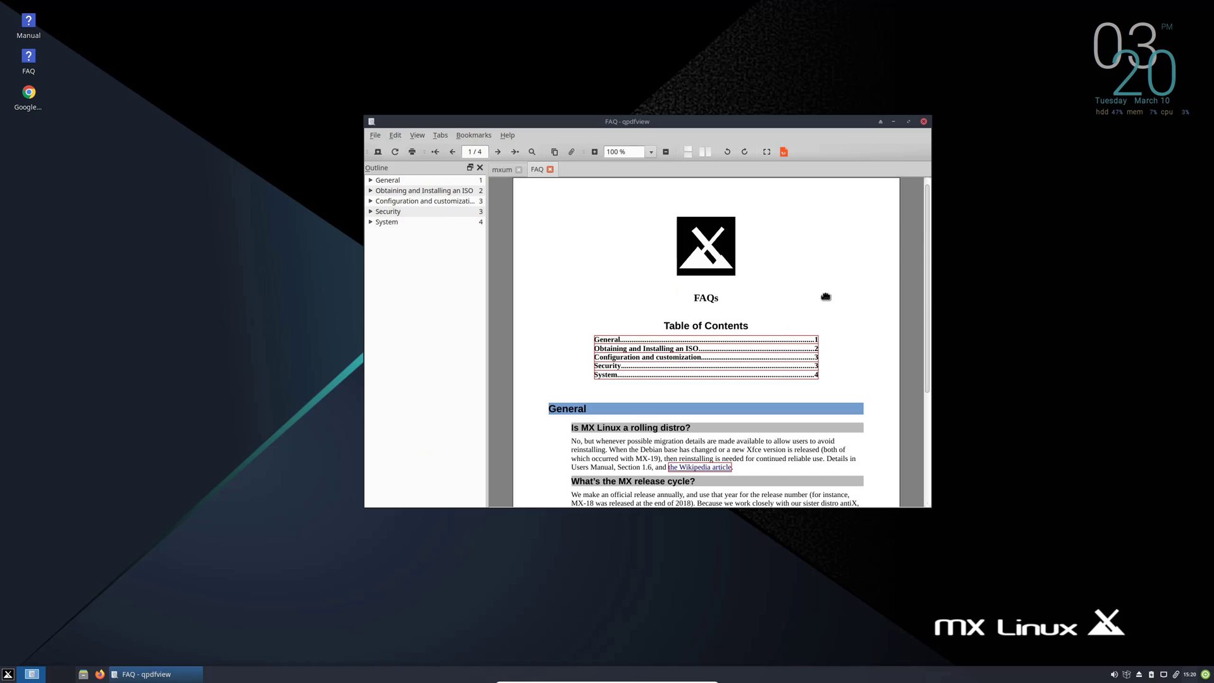
pyautogui.scroll(-1, 789, 373)
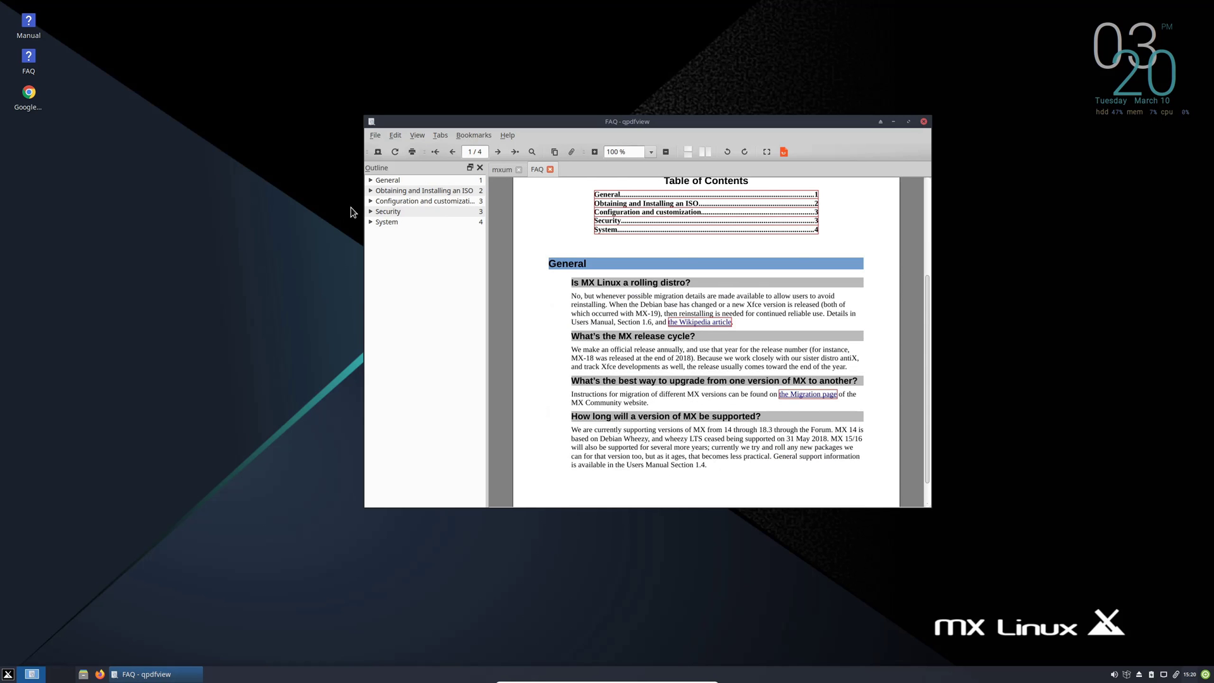
pyautogui.click(381, 212)
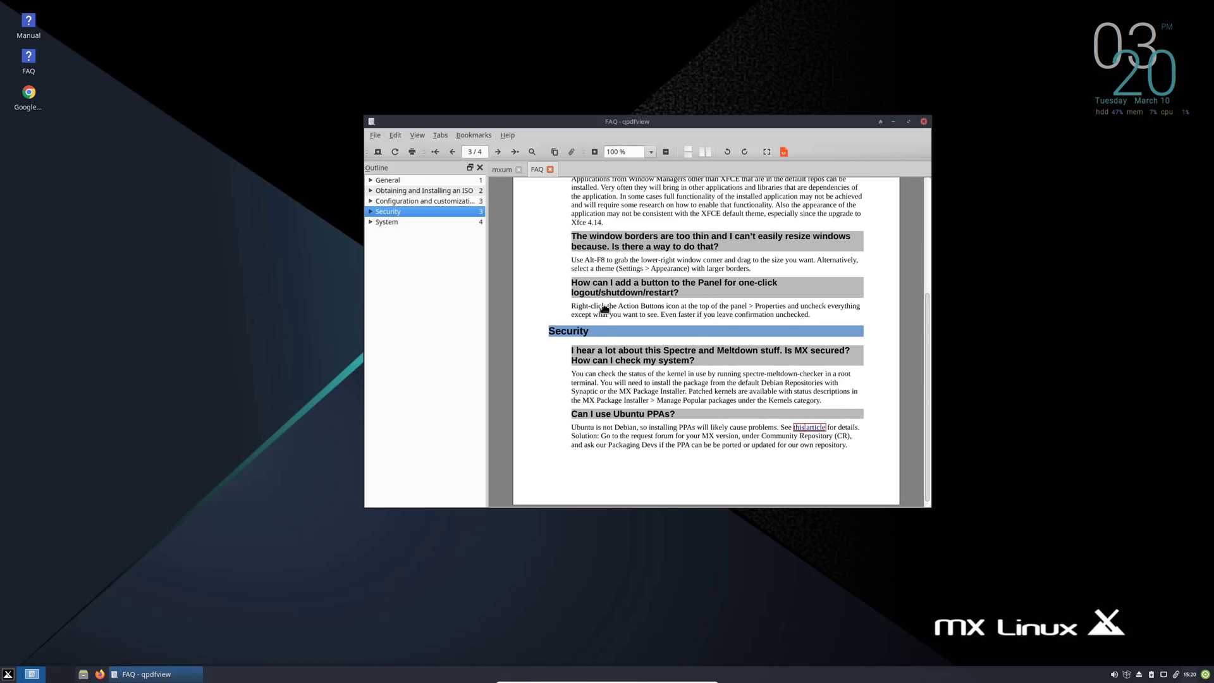
pyautogui.click(922, 122)
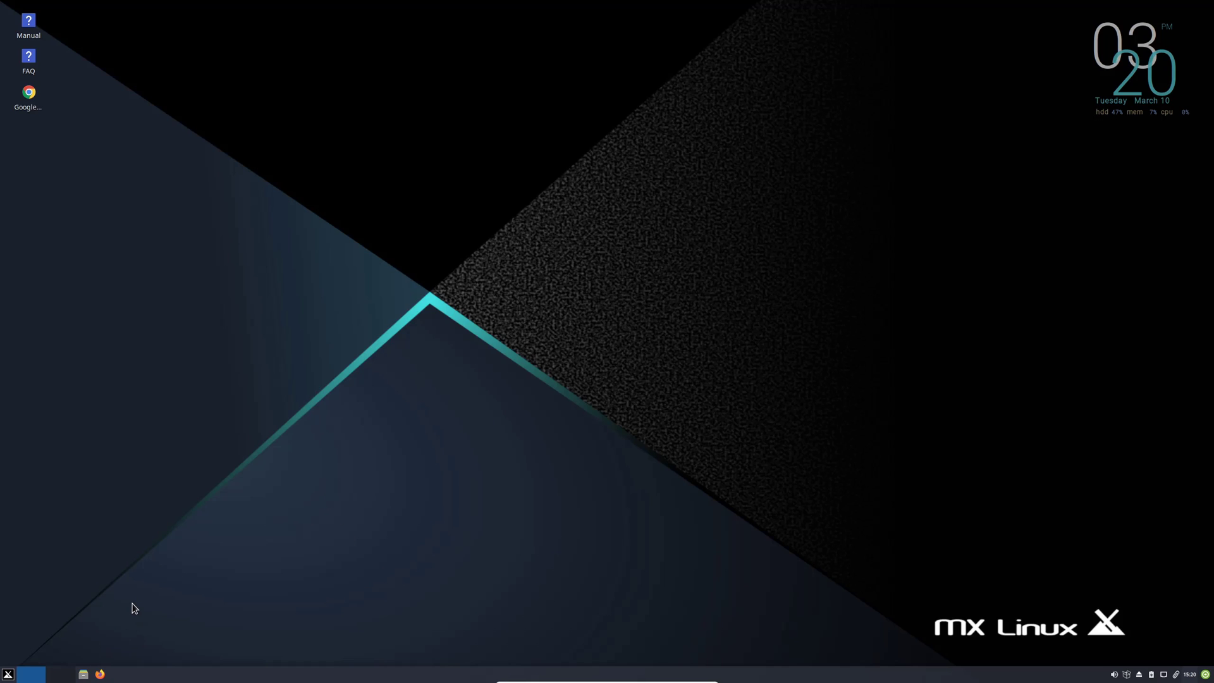
# Launch the Task Manager from the System applications category, then close it.
pyautogui.click(8, 673)
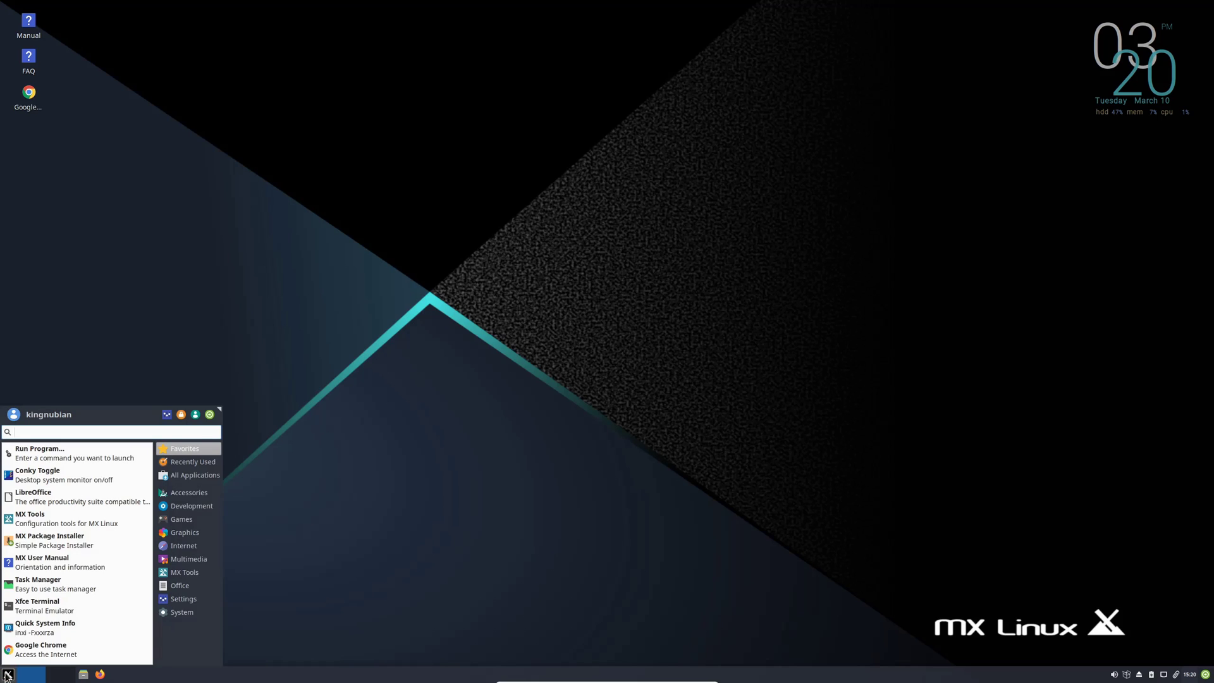
pyautogui.click(174, 612)
pyautogui.scroll(-5, 111, 607)
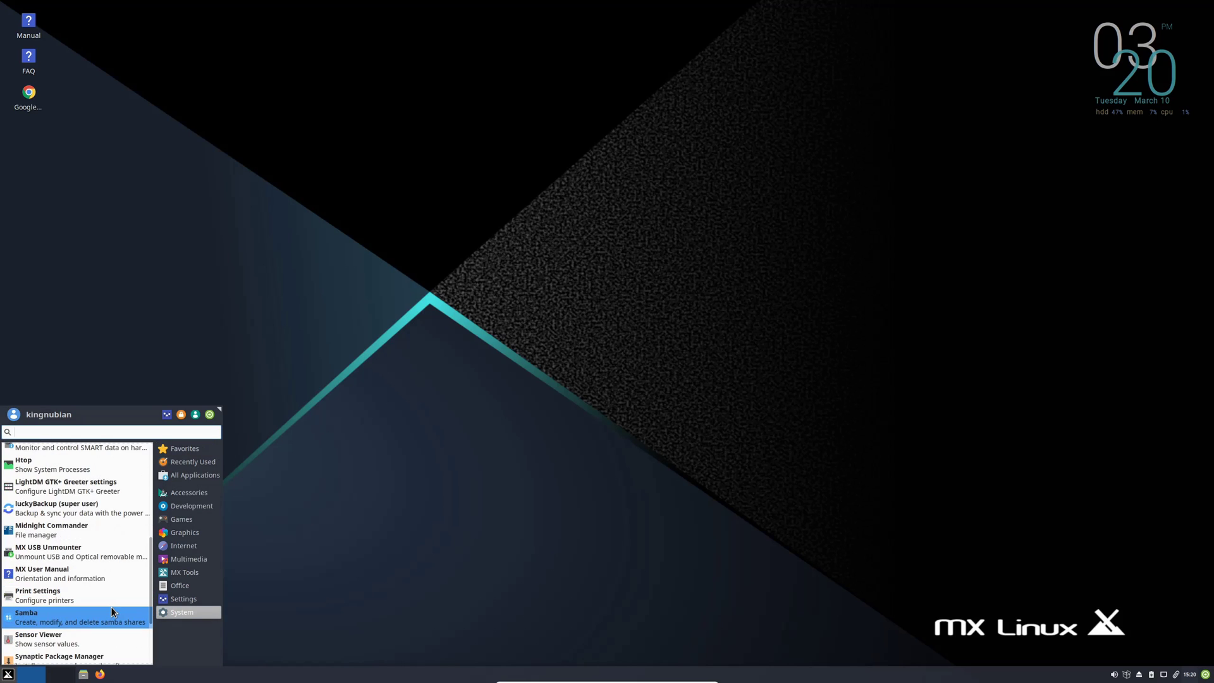
pyautogui.scroll(-3, 112, 606)
pyautogui.click(104, 608)
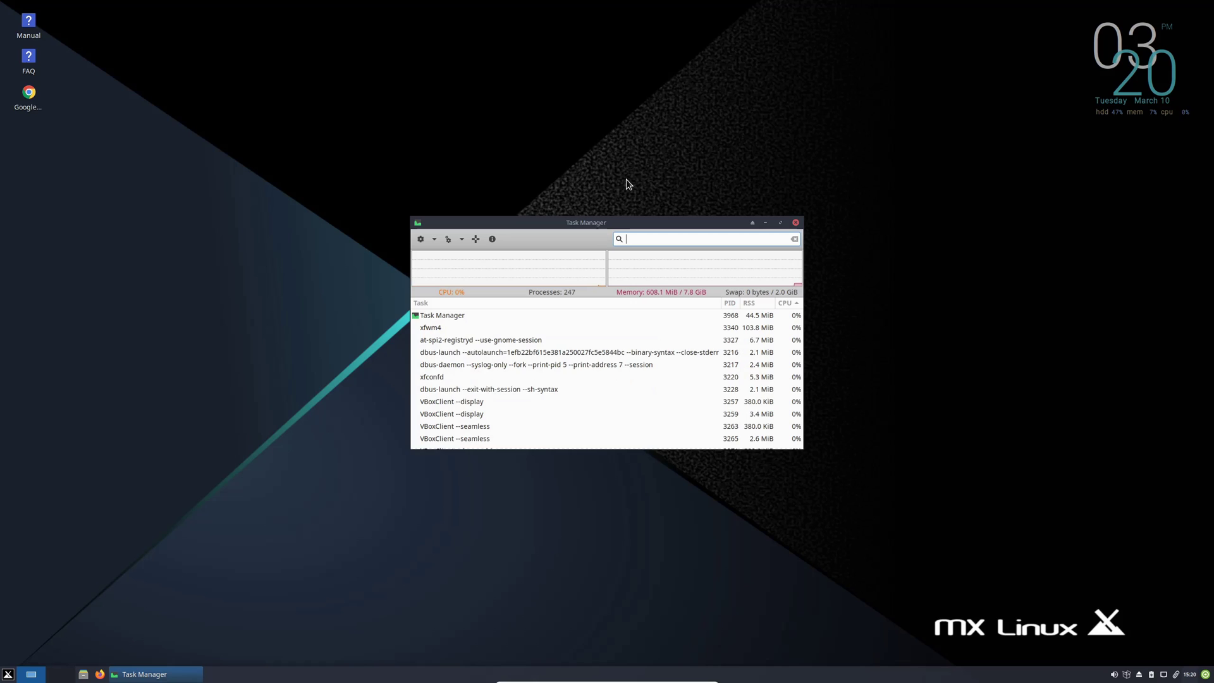
pyautogui.click(795, 224)
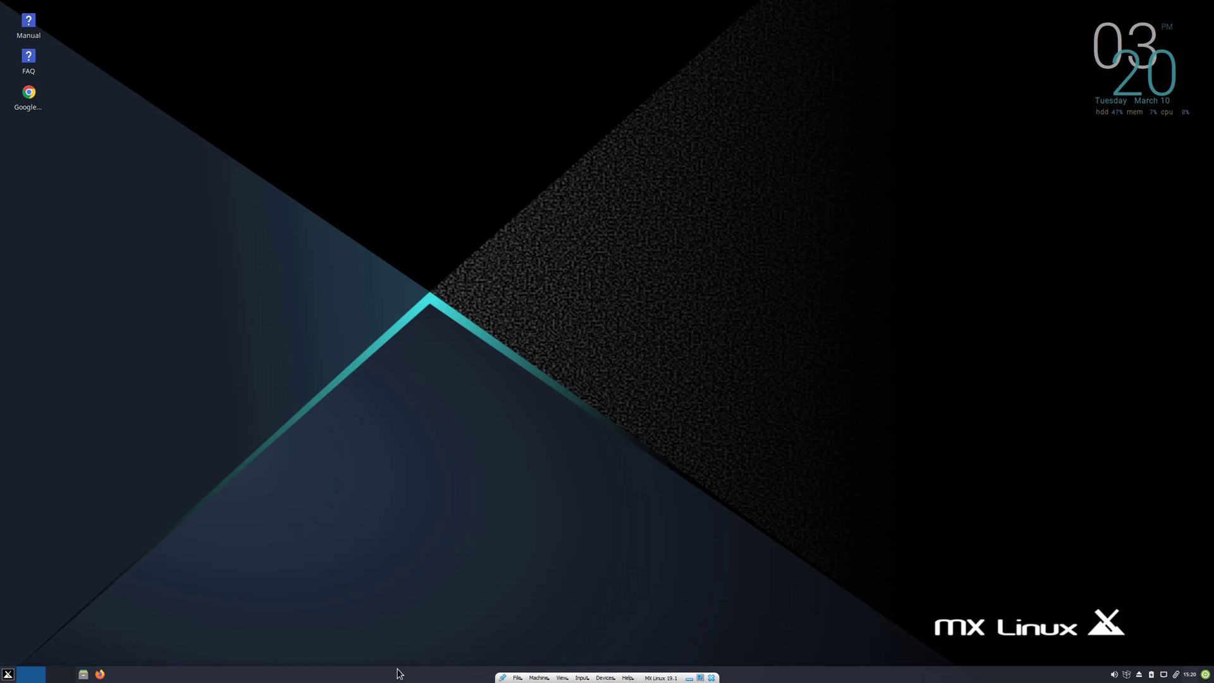
# Inspect the panel separator's properties and options without making changes.
pyautogui.rightClick(198, 676)
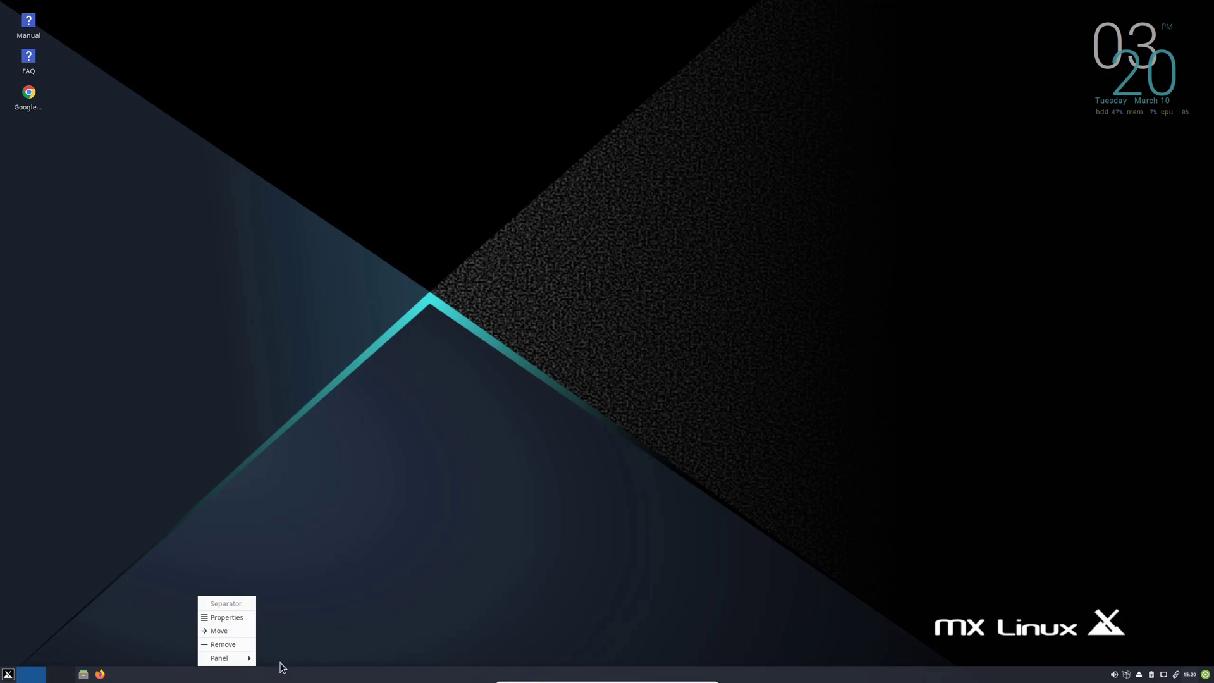
pyautogui.click(238, 617)
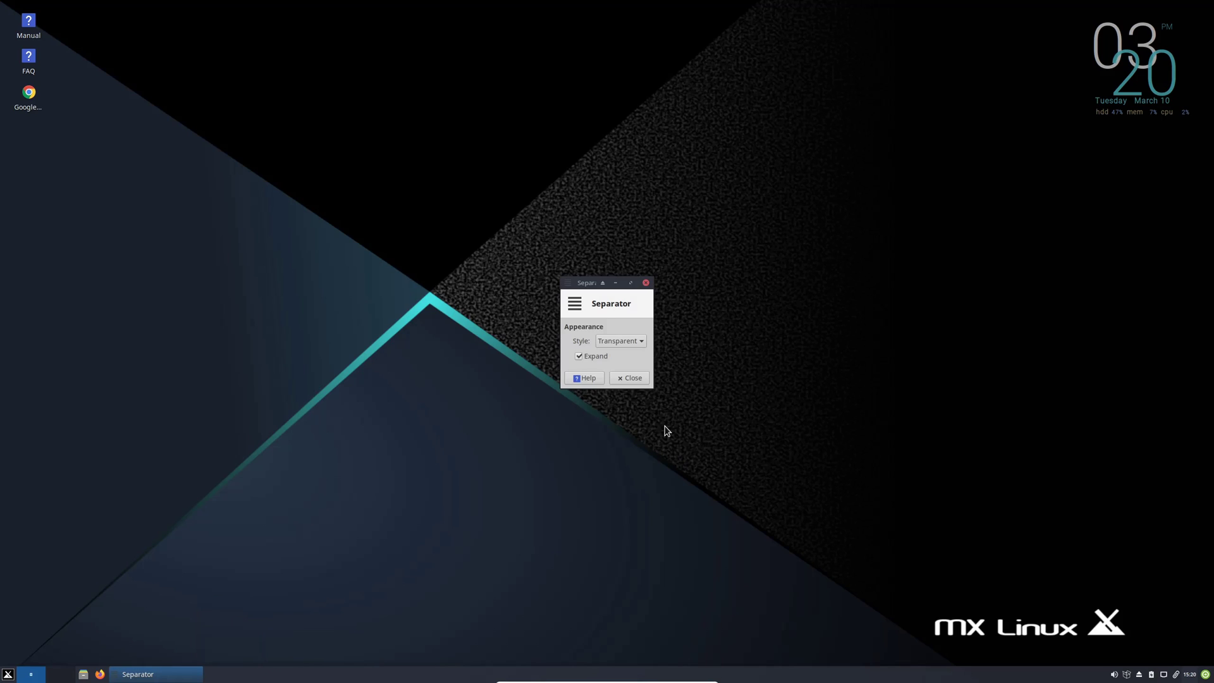
pyautogui.click(645, 283)
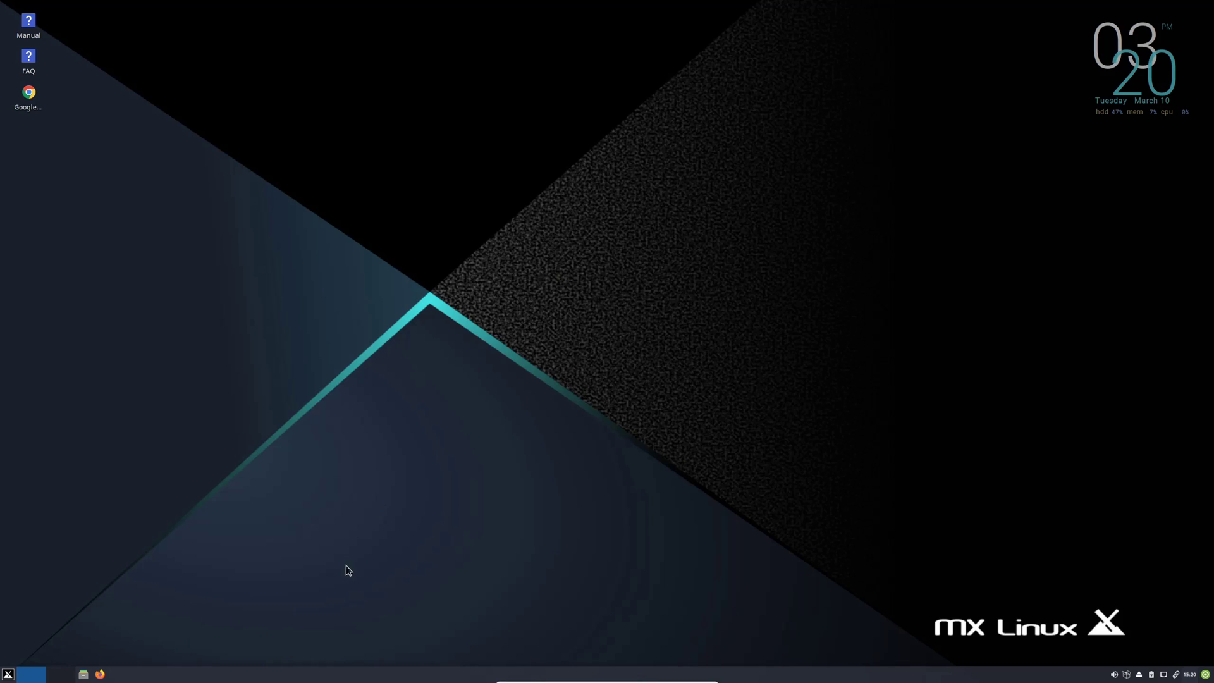
pyautogui.rightClick(318, 680)
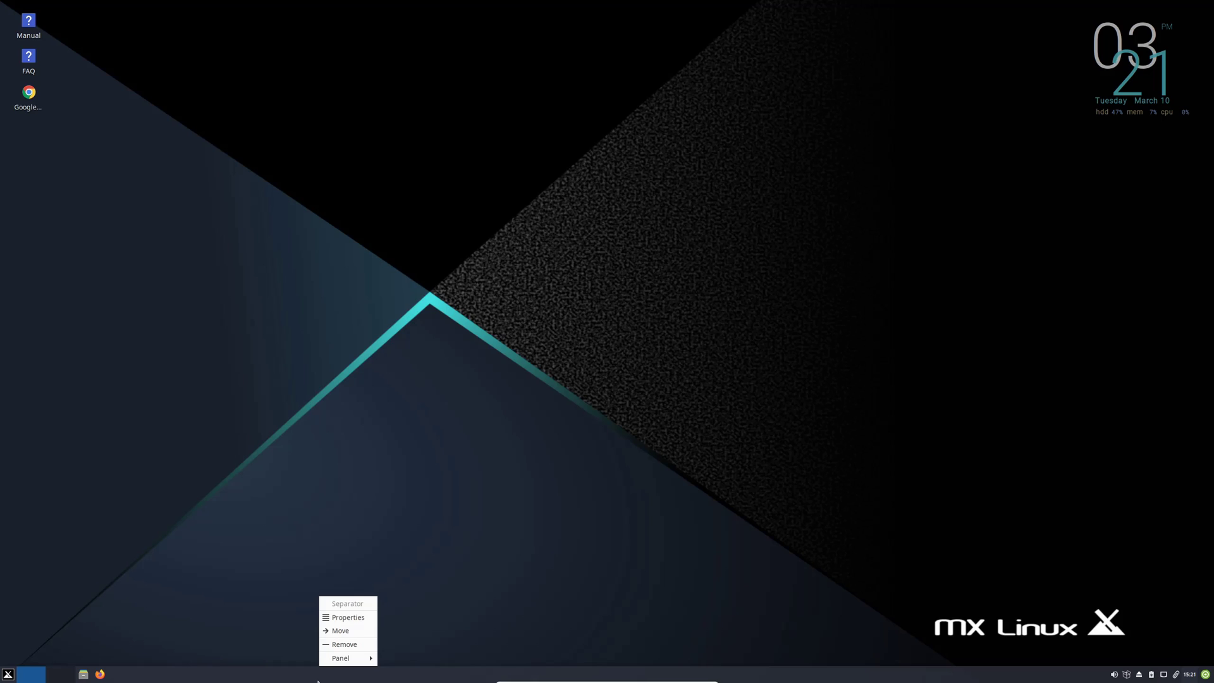
pyautogui.press('Escape')
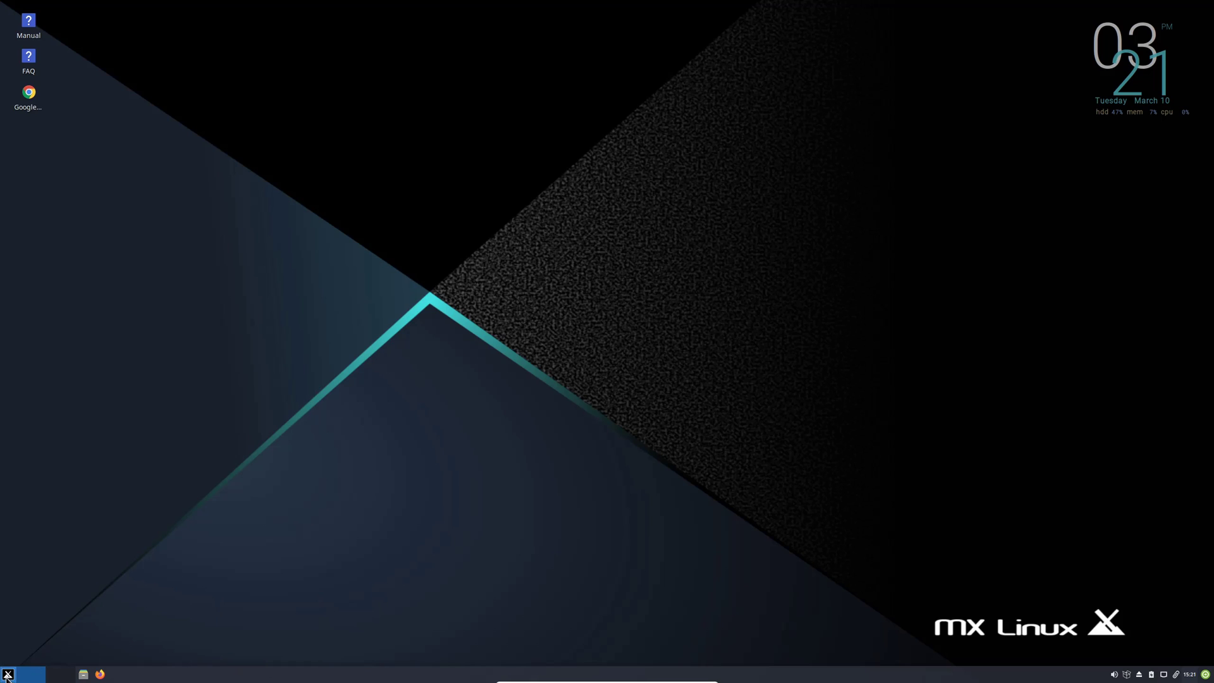
# Browse the Accessories applications, then view the desktop's right-click options.
pyautogui.click(6, 674)
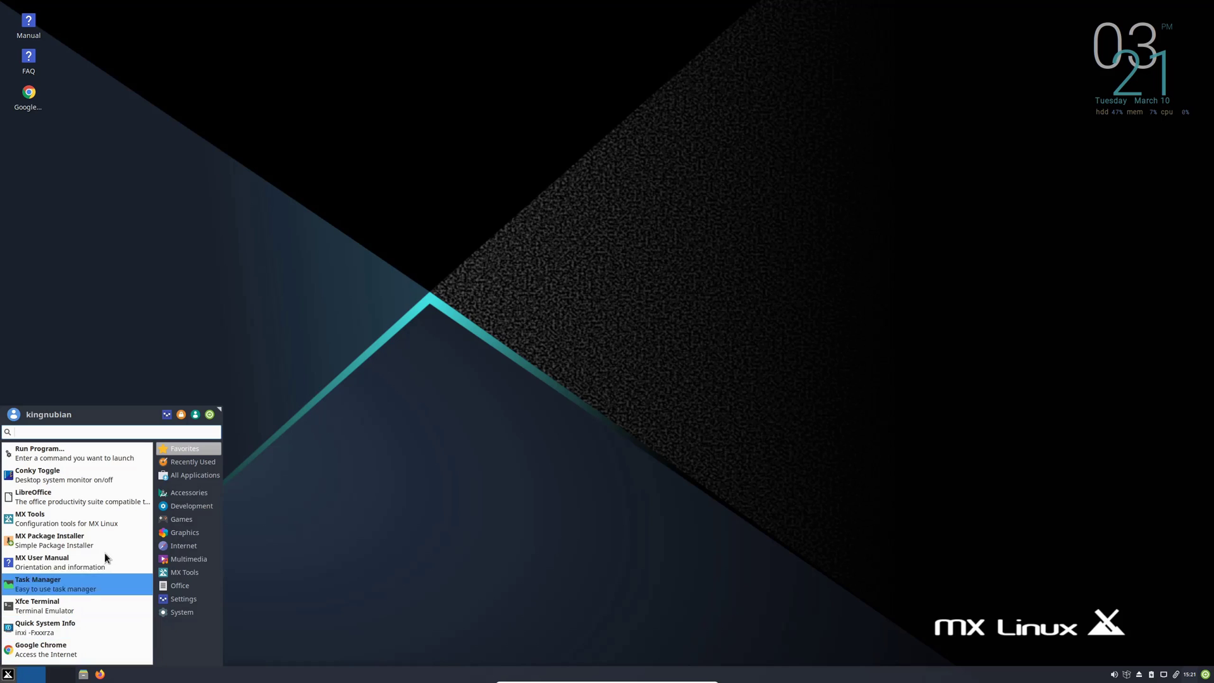
pyautogui.click(187, 495)
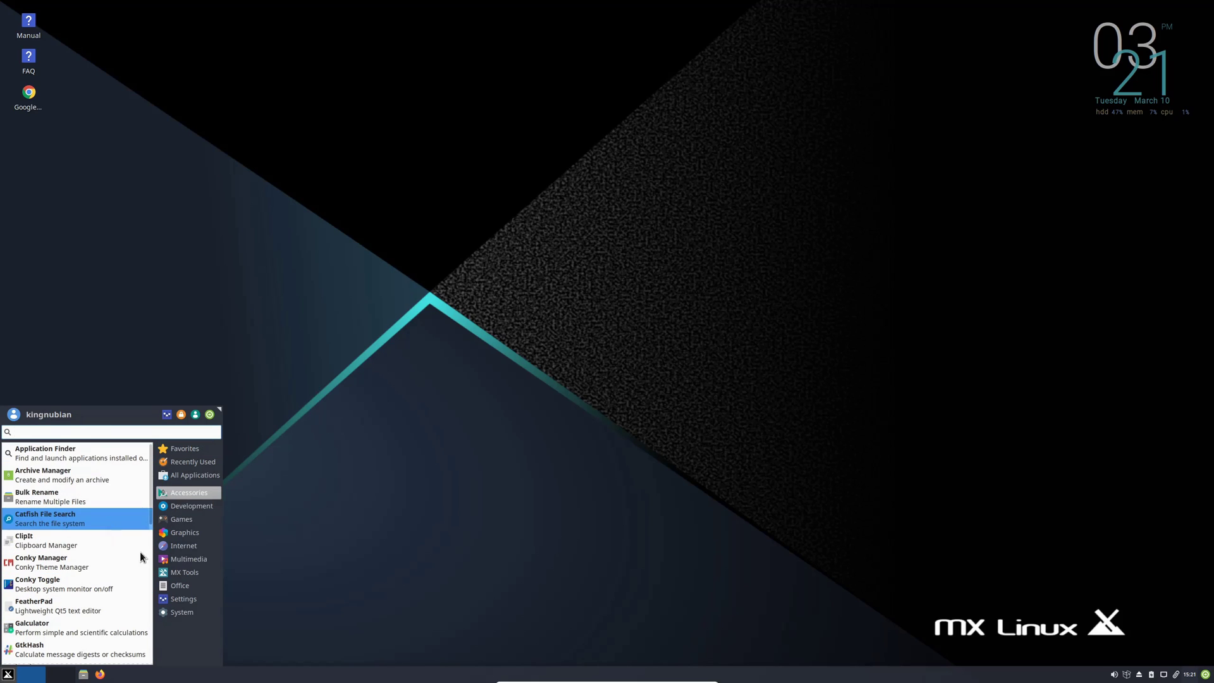
pyautogui.click(221, 292)
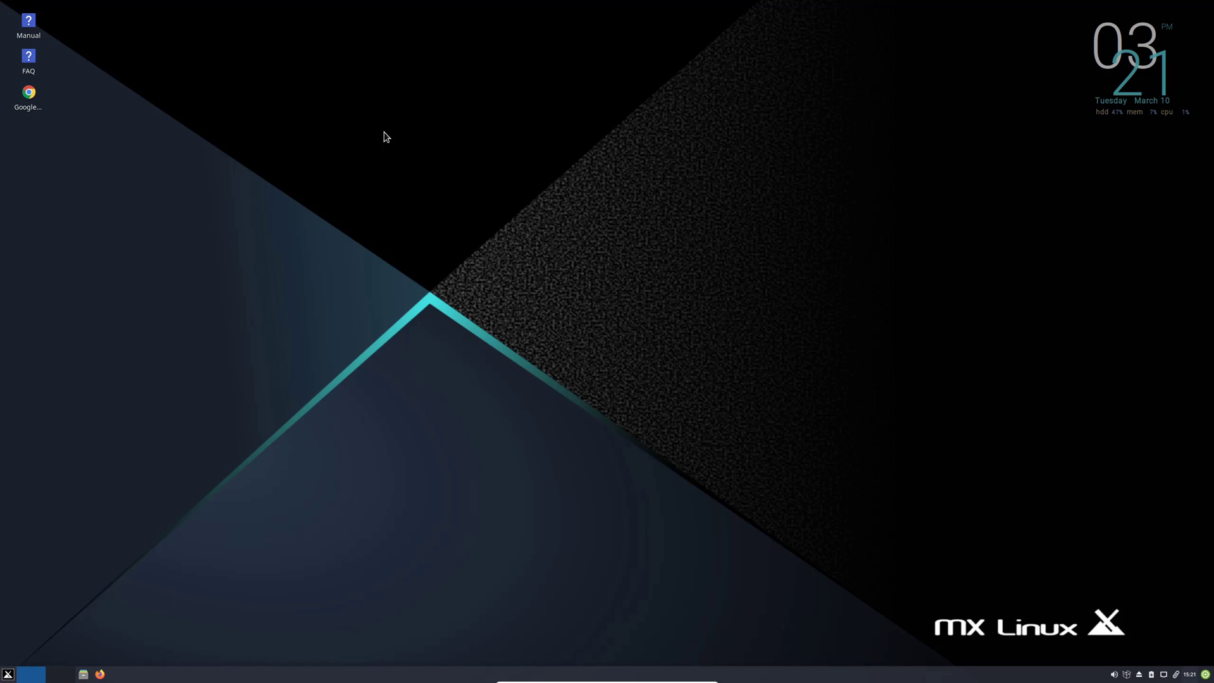
pyautogui.rightClick(422, 130)
pyautogui.moveTo(471, 342)
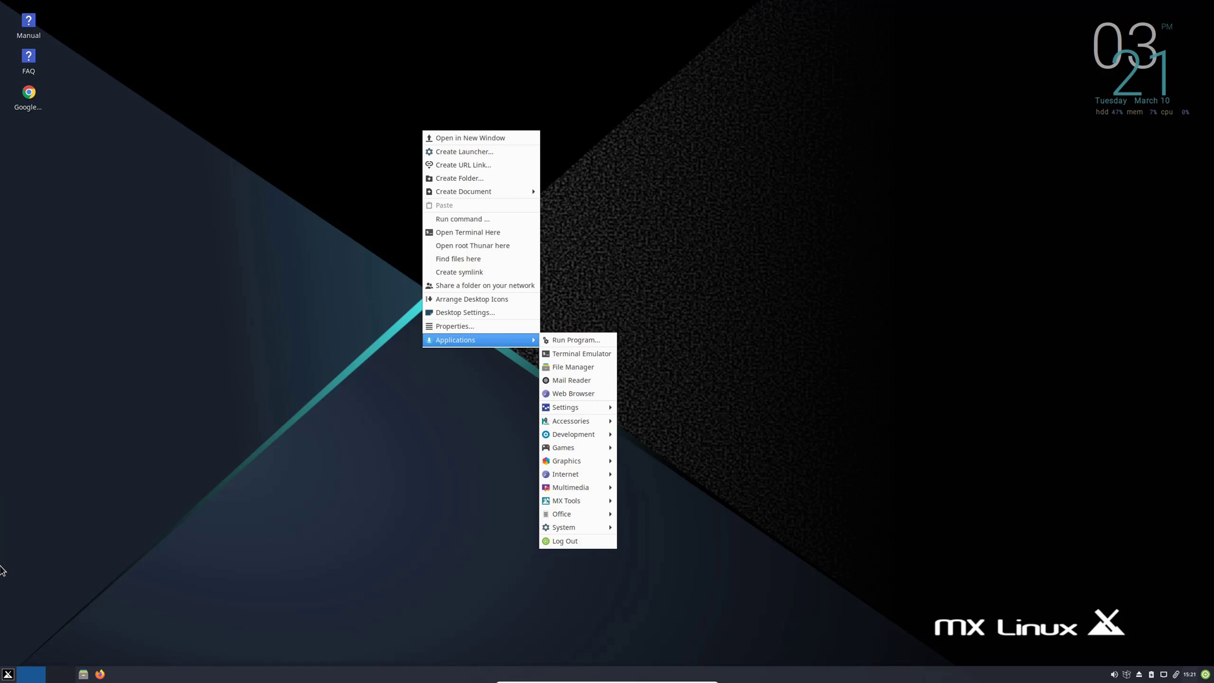
pyautogui.click(7, 674)
# View the log-out choices and cancel, then visit workspace 2 and return to workspace 1.
pyautogui.click(7, 674)
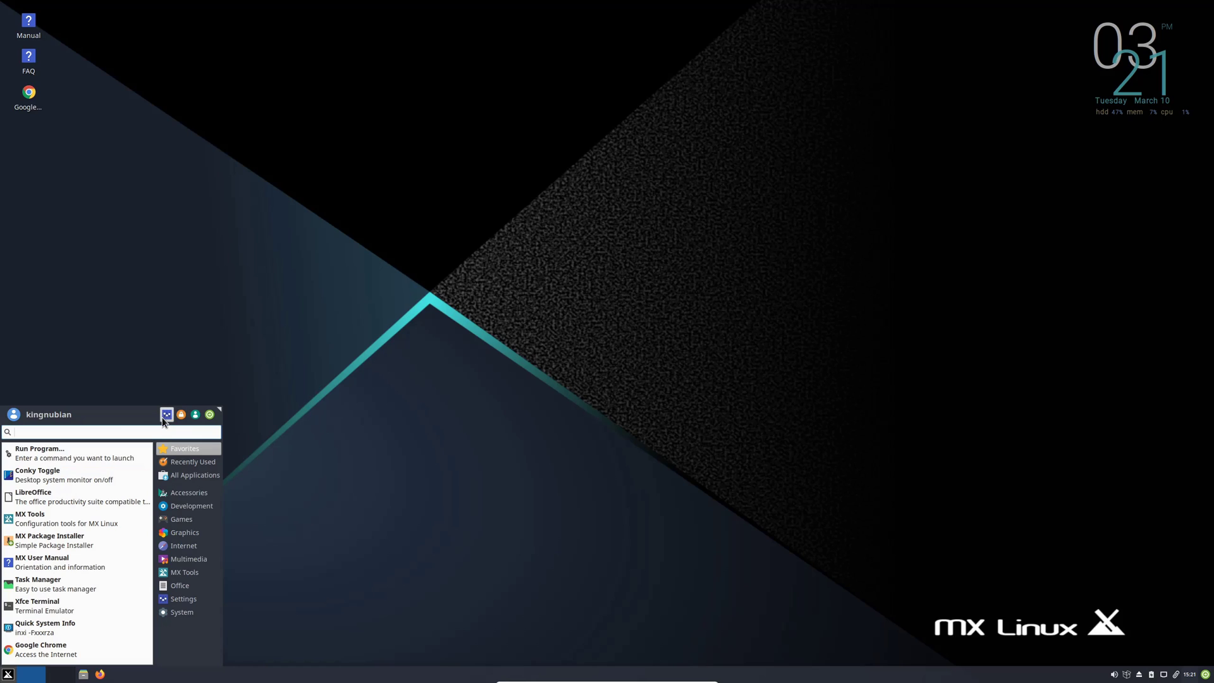
pyautogui.click(208, 413)
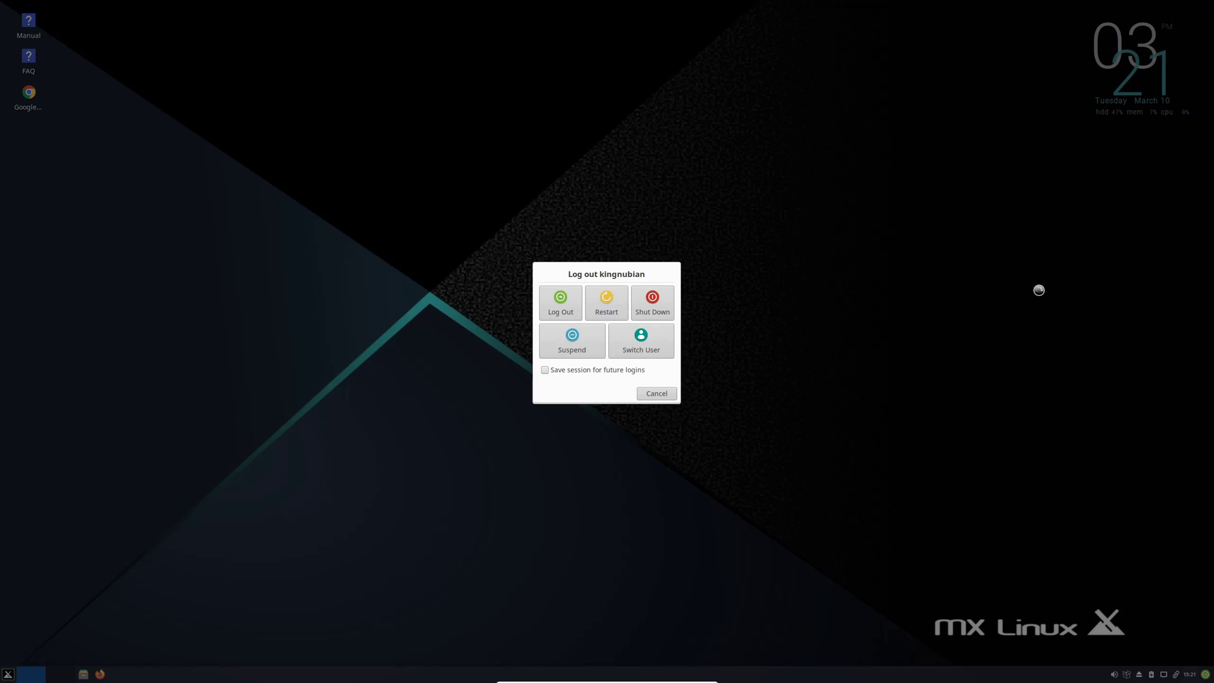
pyautogui.click(656, 393)
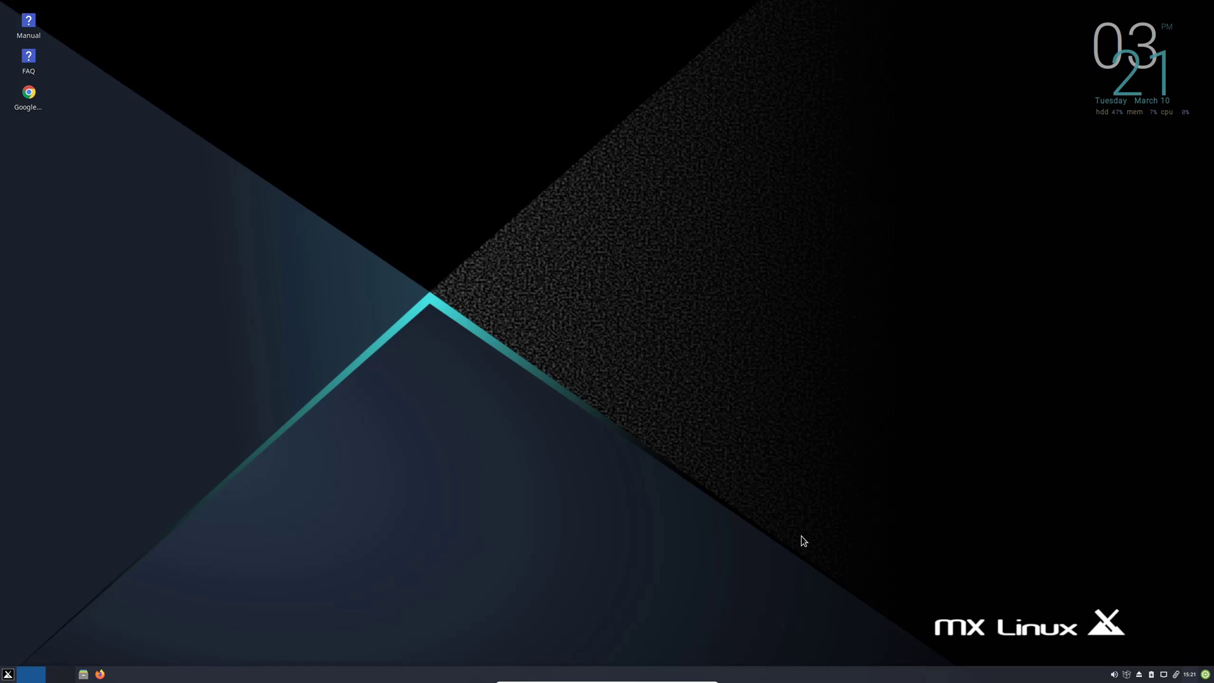
pyautogui.click(55, 677)
pyautogui.click(31, 674)
# Open Thunar at the home folder, view About Thunar, then close Thunar and Firefox.
pyautogui.click(83, 675)
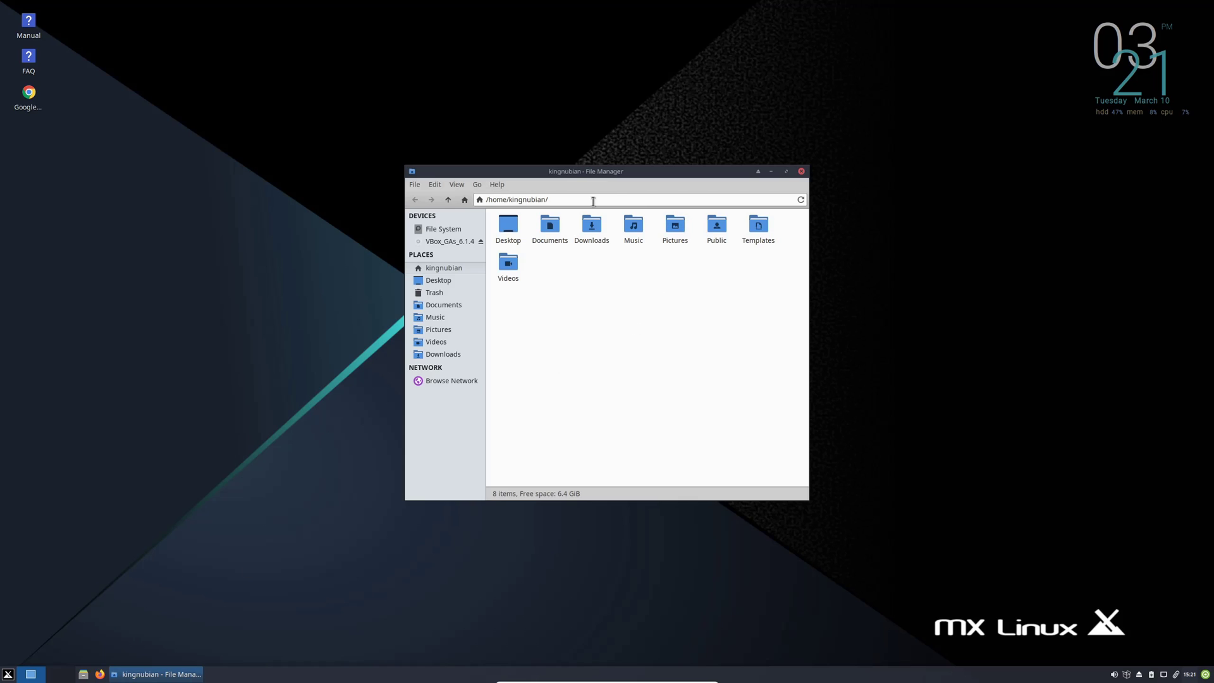
pyautogui.click(497, 185)
pyautogui.click(506, 212)
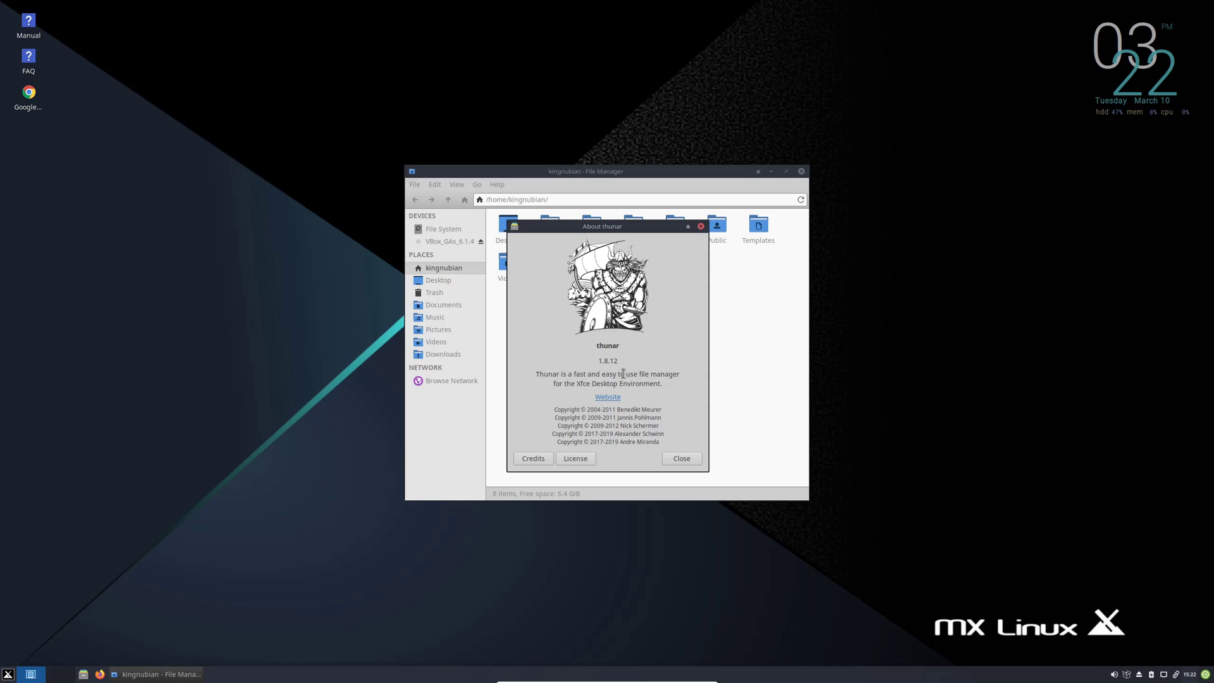
pyautogui.click(682, 457)
pyautogui.click(800, 172)
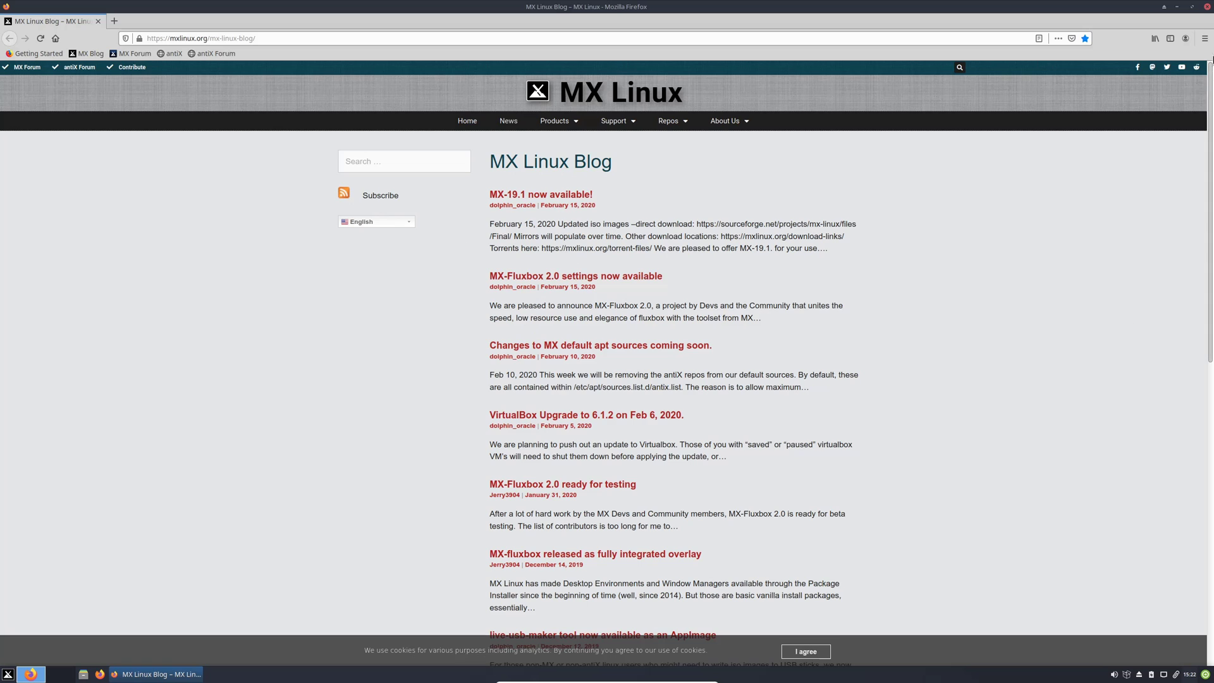
pyautogui.click(1206, 7)
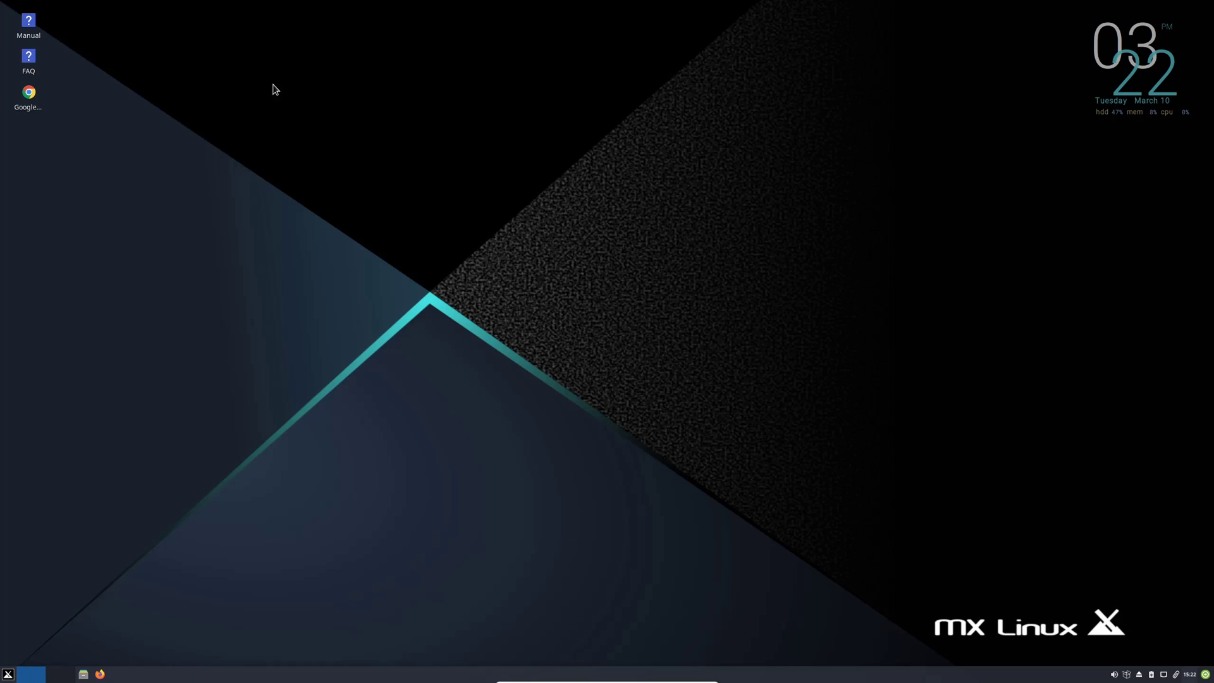
# Show the tray volume level and view the volume control preferences, then close them.
pyautogui.click(1113, 674)
pyautogui.rightClick(1114, 674)
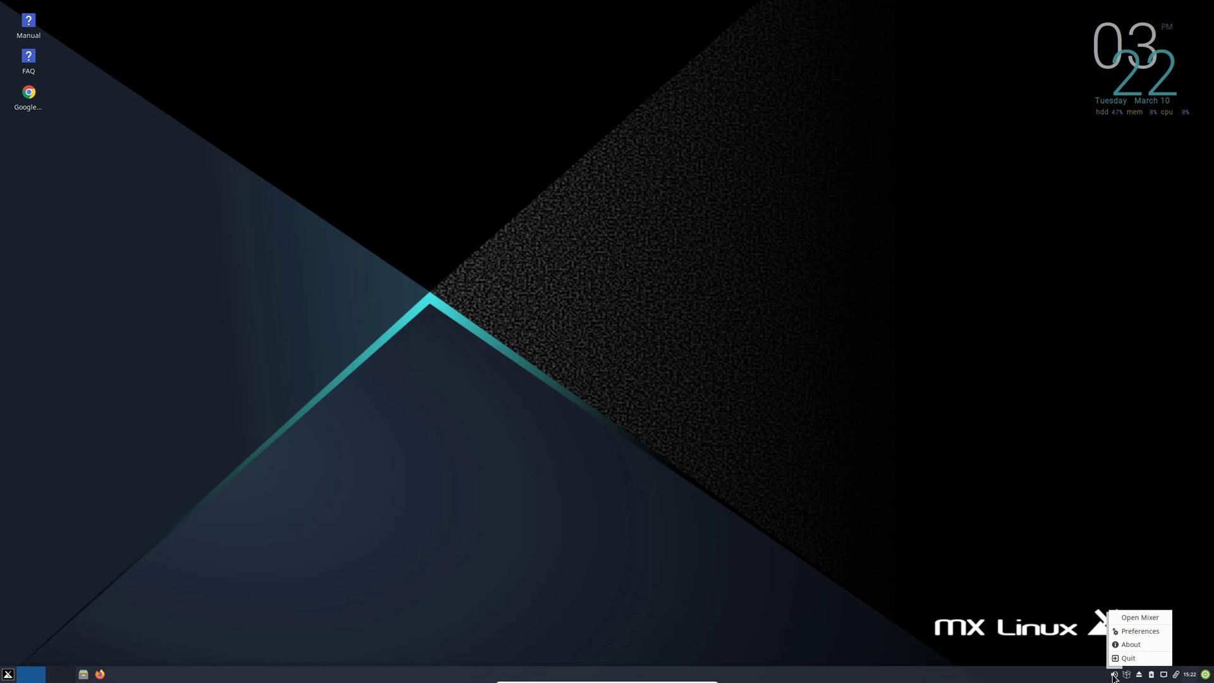
pyautogui.click(1144, 631)
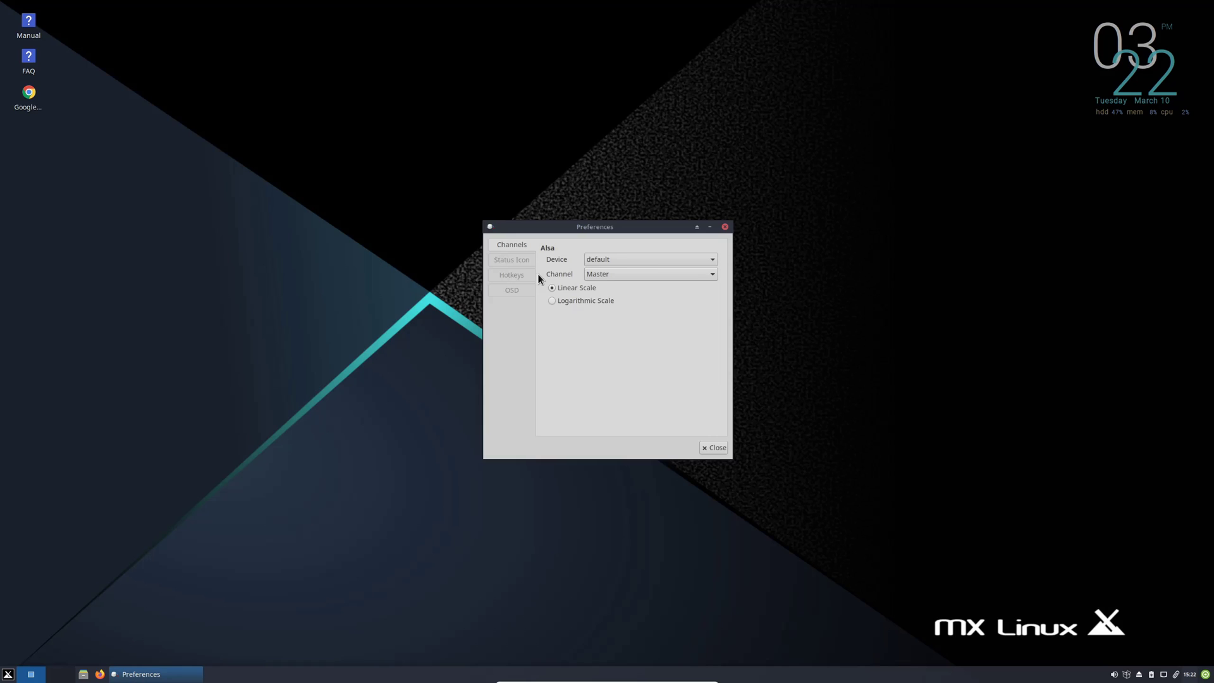
pyautogui.click(725, 228)
# Open the volume mixer, browse its Input, Recording and Playback tabs, then close it.
pyautogui.rightClick(1115, 673)
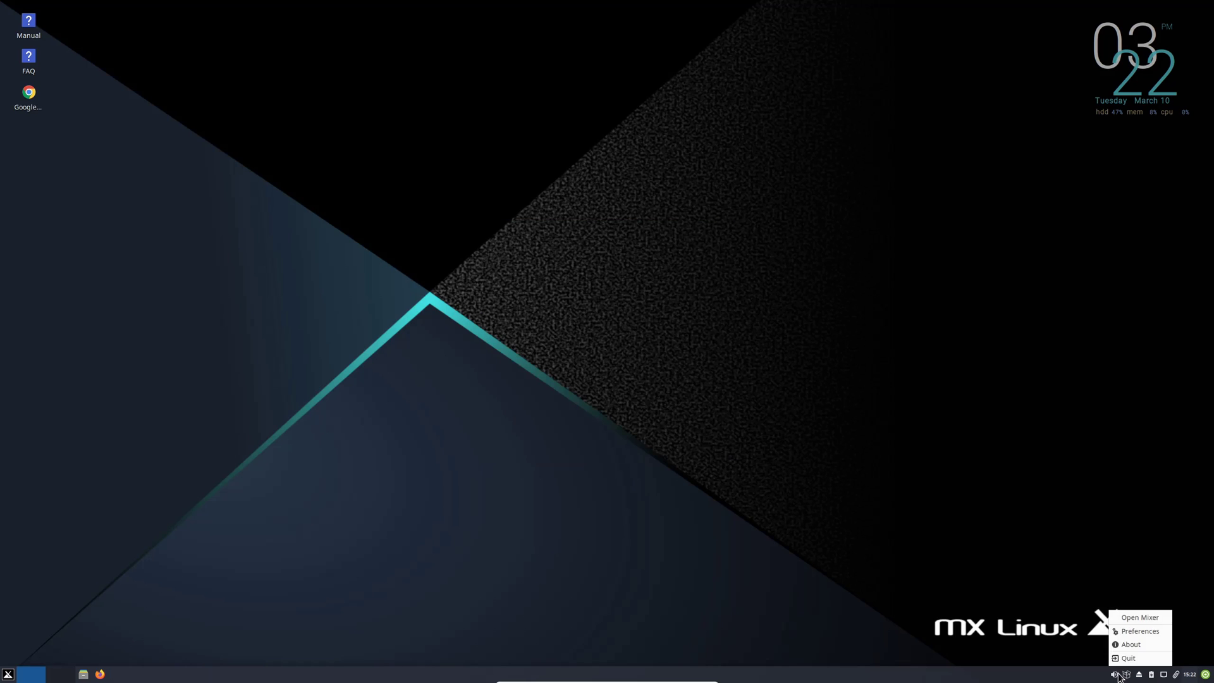
pyautogui.click(1138, 618)
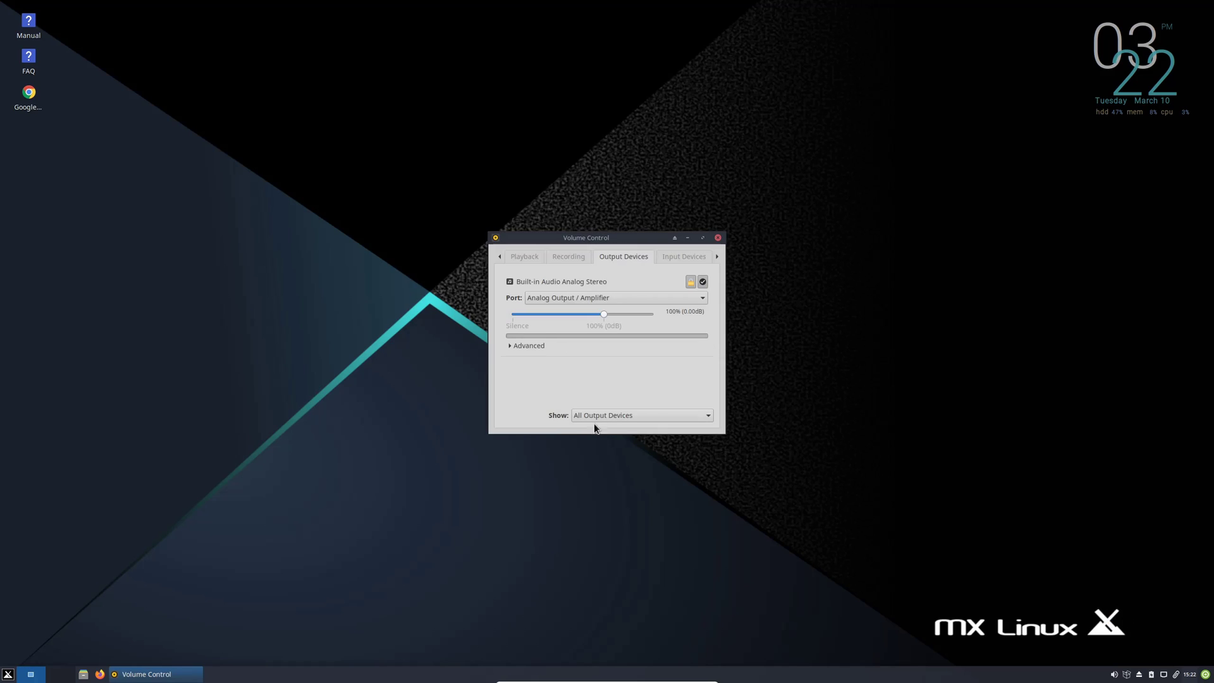
pyautogui.click(679, 259)
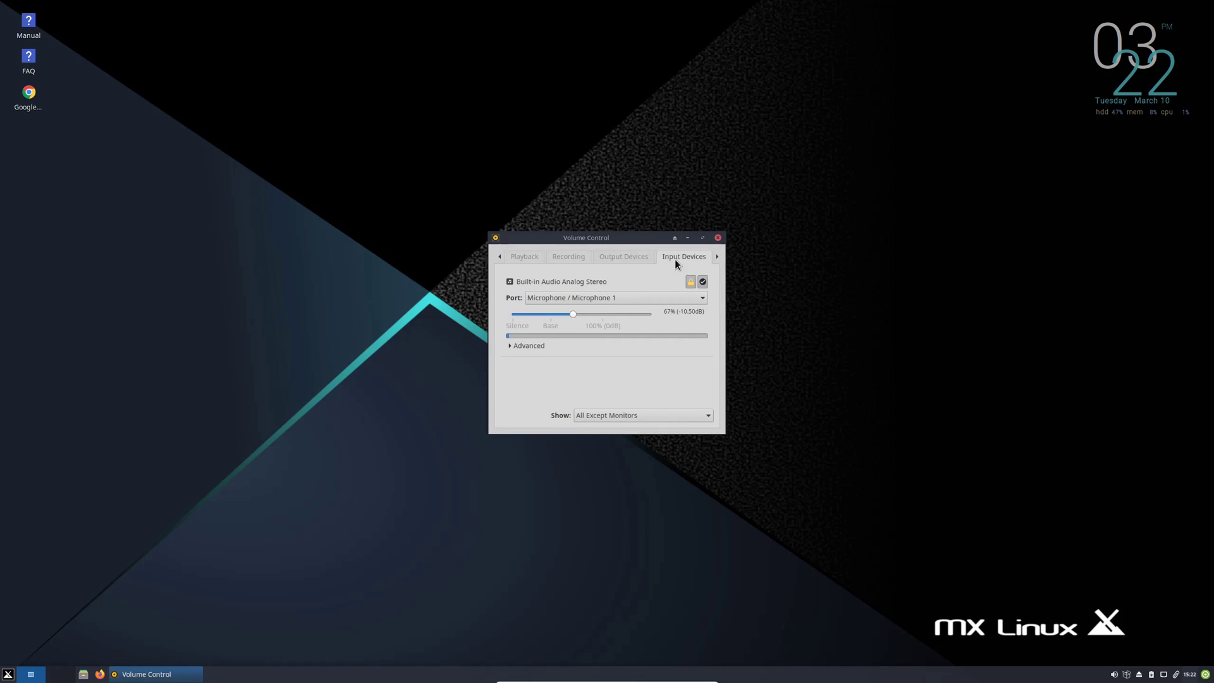
pyautogui.click(572, 256)
pyautogui.click(523, 257)
pyautogui.click(564, 256)
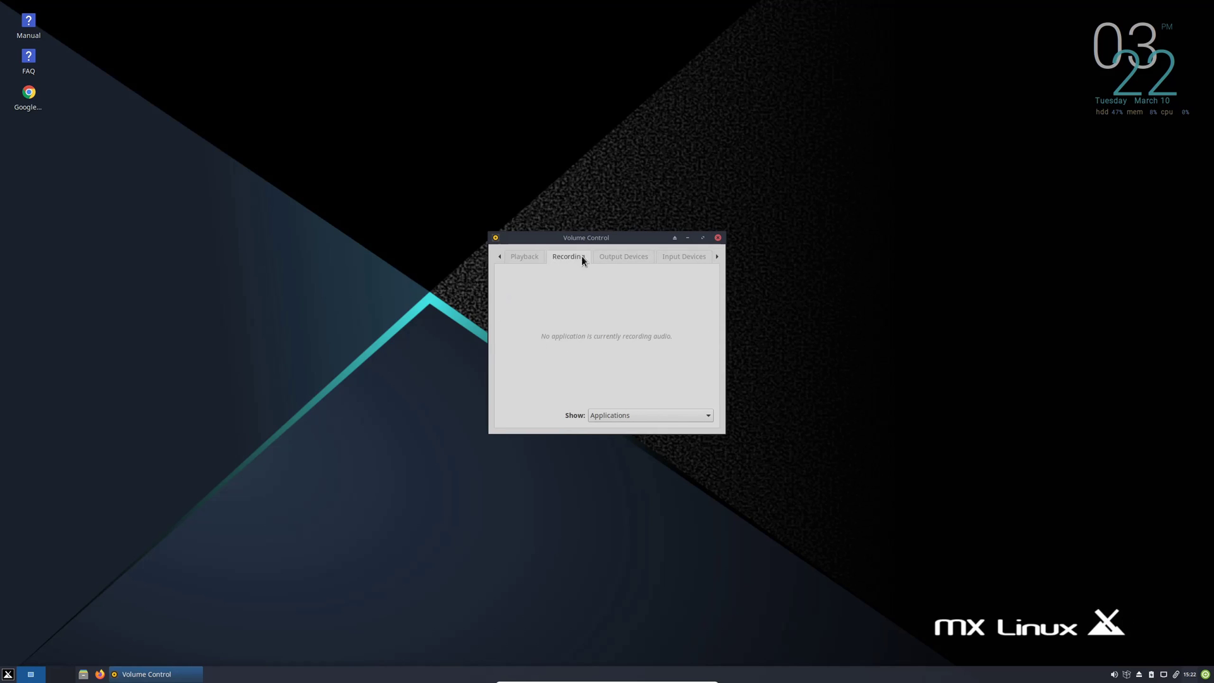
pyautogui.click(666, 257)
pyautogui.click(717, 237)
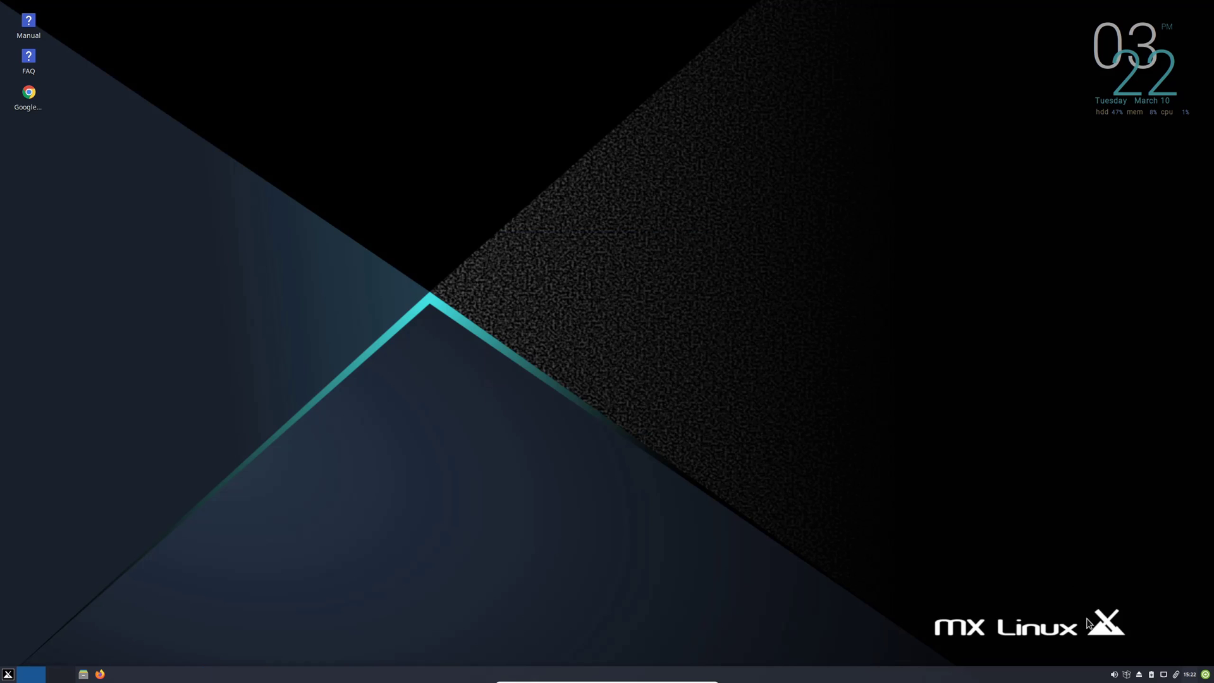
pyautogui.moveTo(1128, 676)
pyautogui.click(1122, 673)
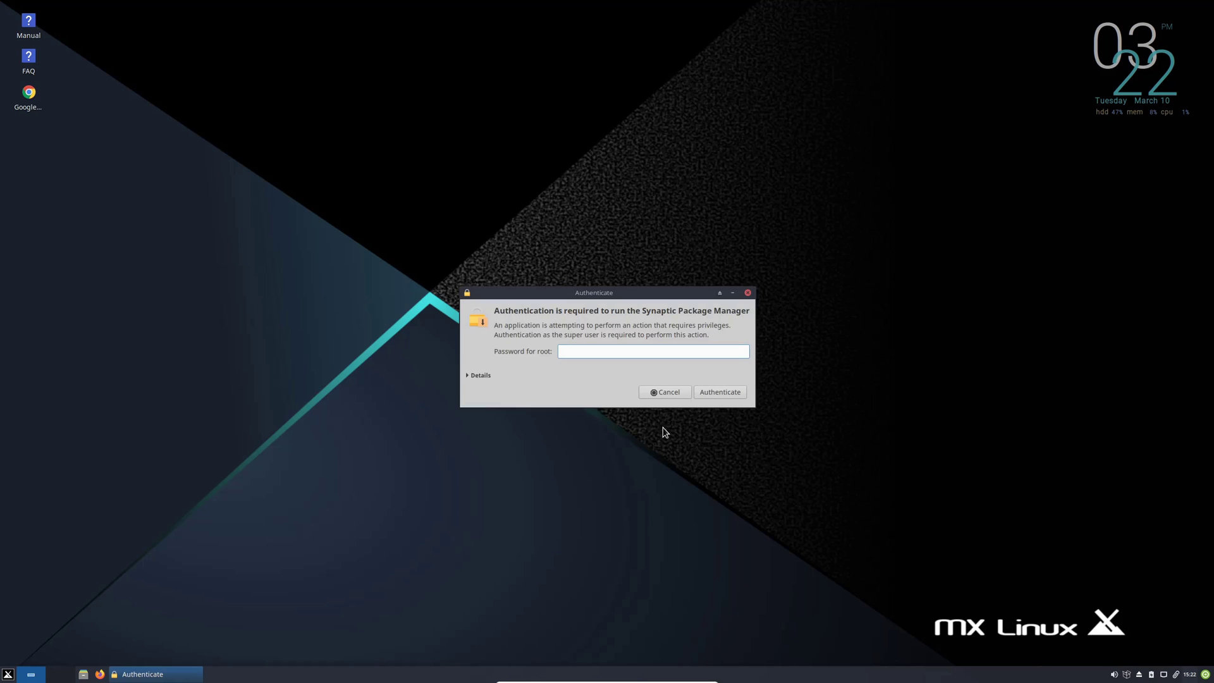
pyautogui.write('••••••••')
pyautogui.press('Return')
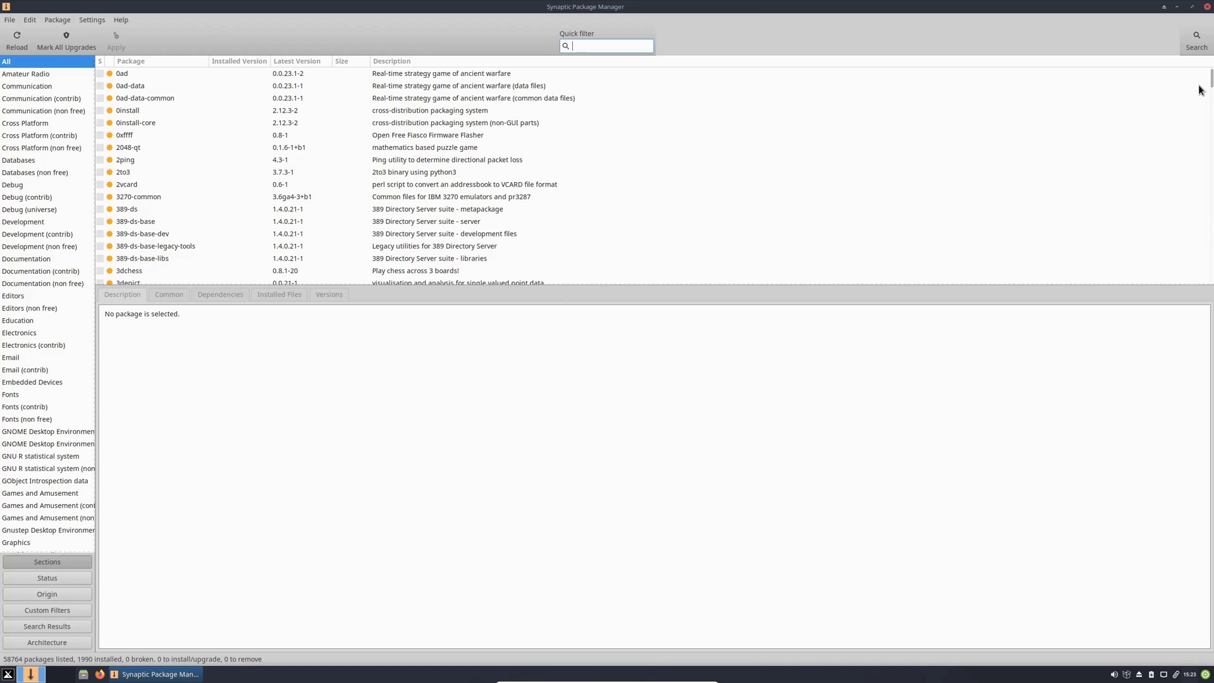
pyautogui.click(1207, 9)
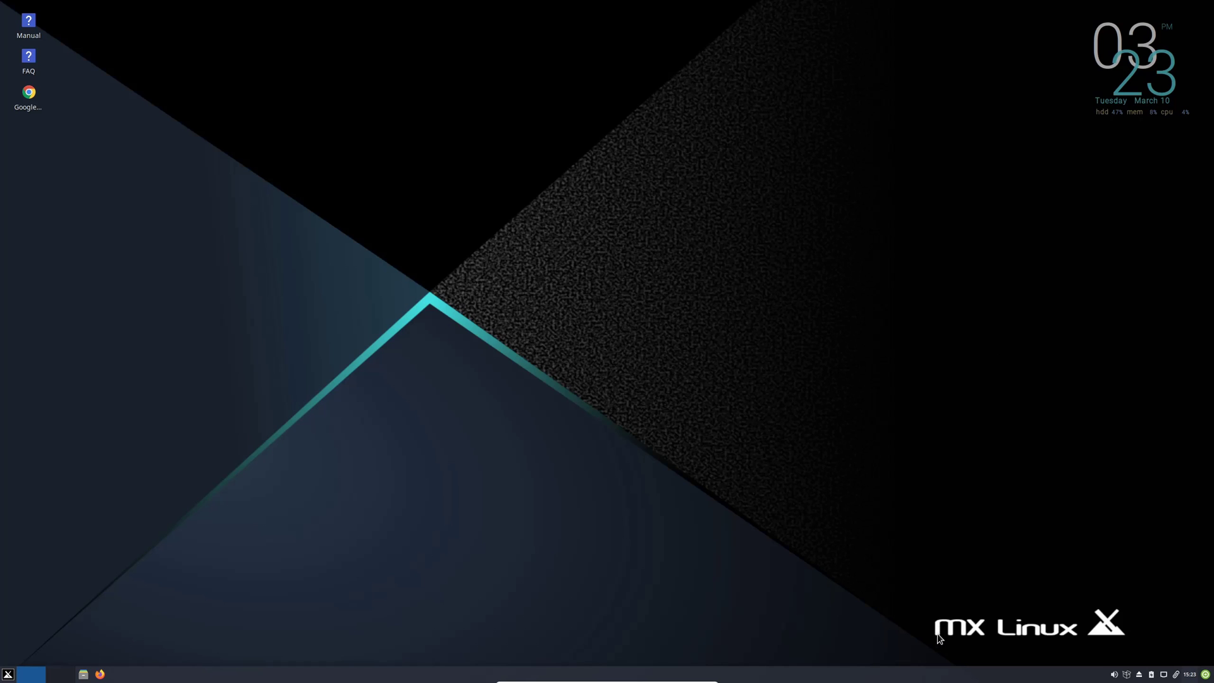
# Run Check for Updates from the MX Updater tray icon, then close the apt-get update terminal.
pyautogui.rightClick(1127, 674)
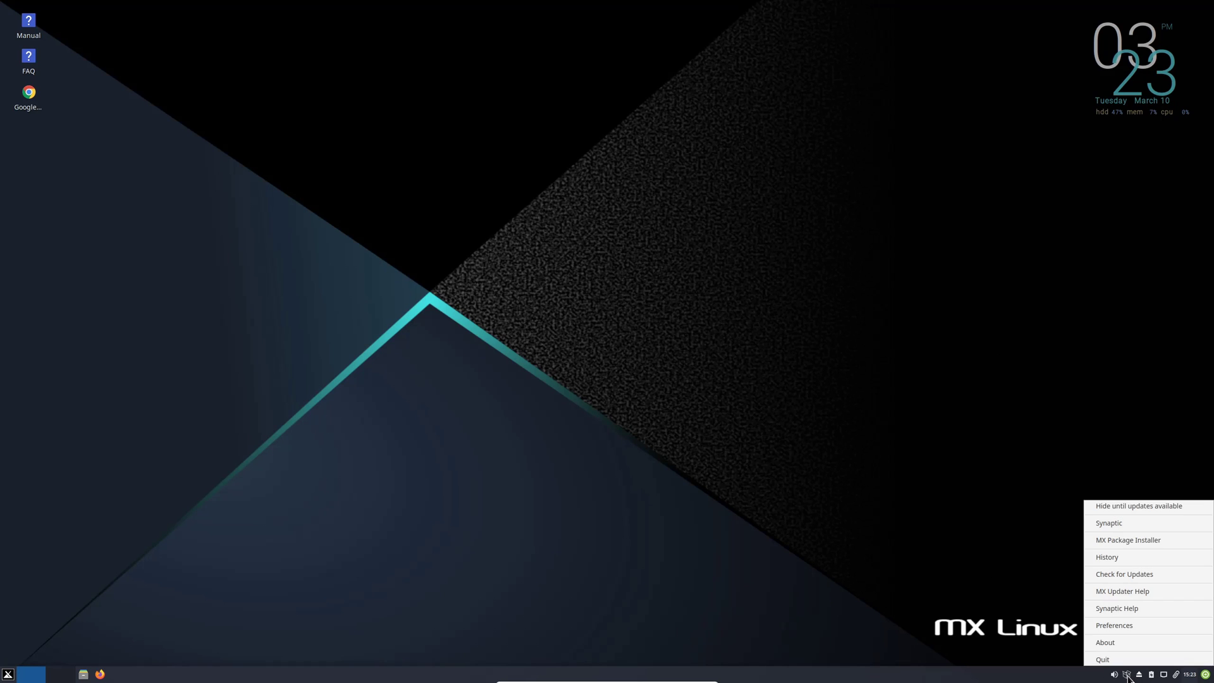
pyautogui.click(1158, 573)
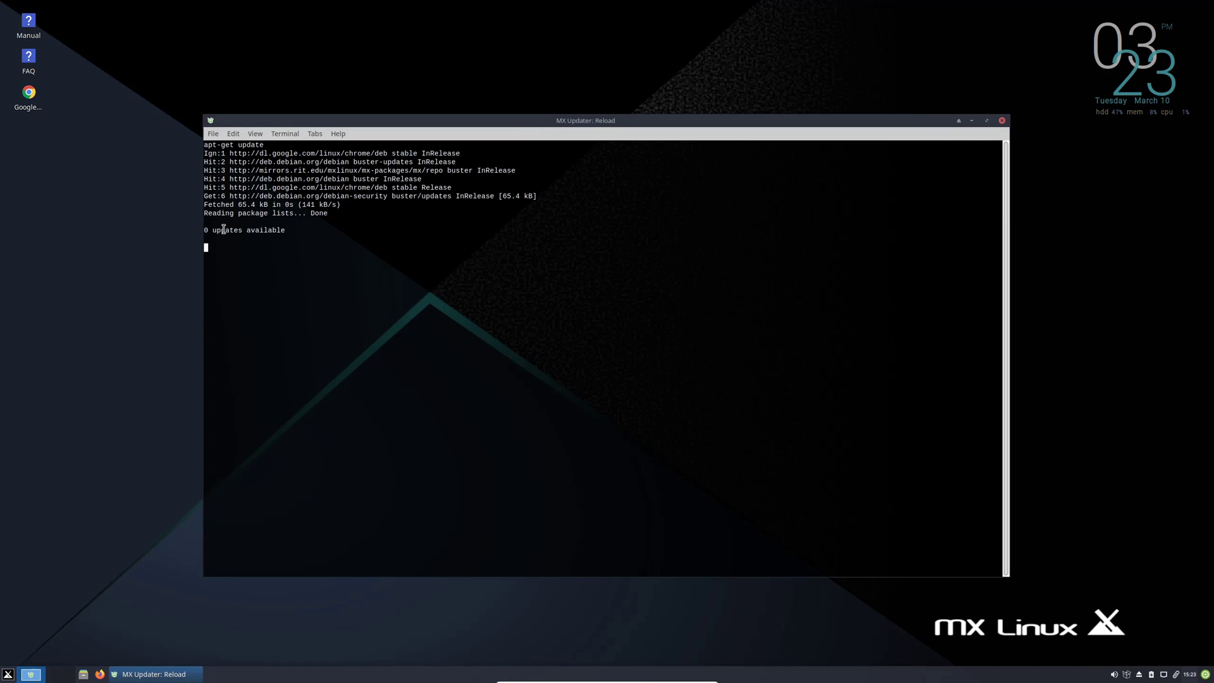
pyautogui.click(1002, 120)
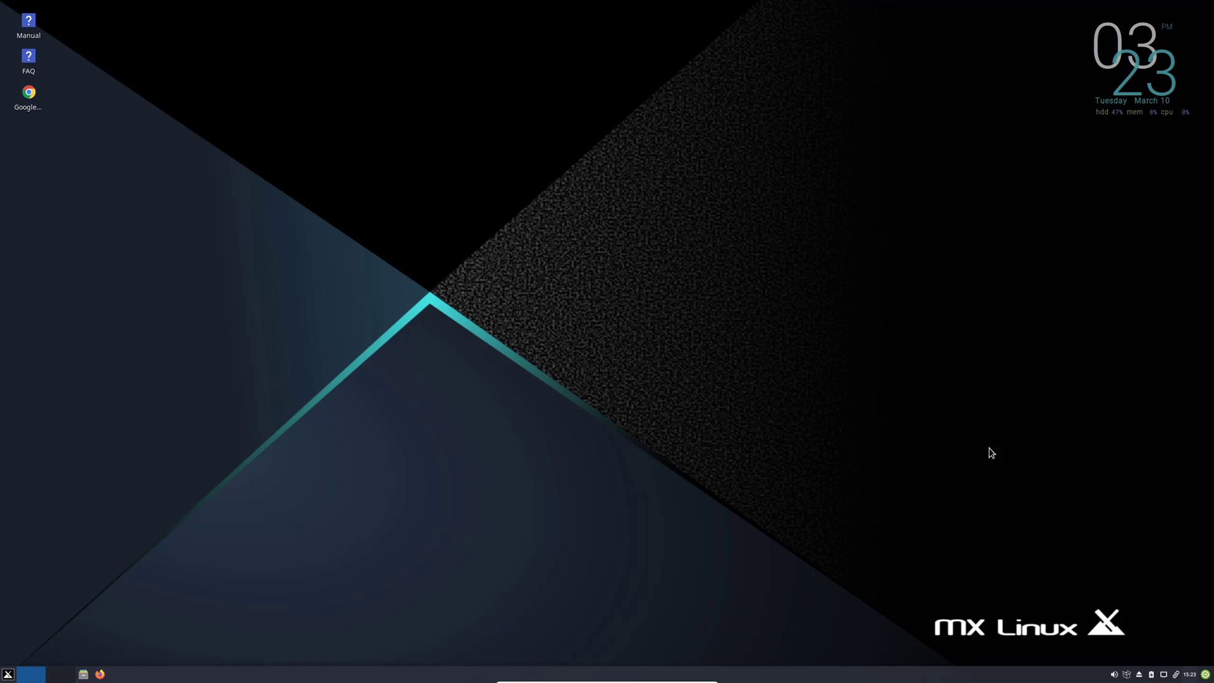
# Open MX Updater preferences from its tray icon to review upgrade mode, icons and auto-update.
pyautogui.rightClick(1130, 675)
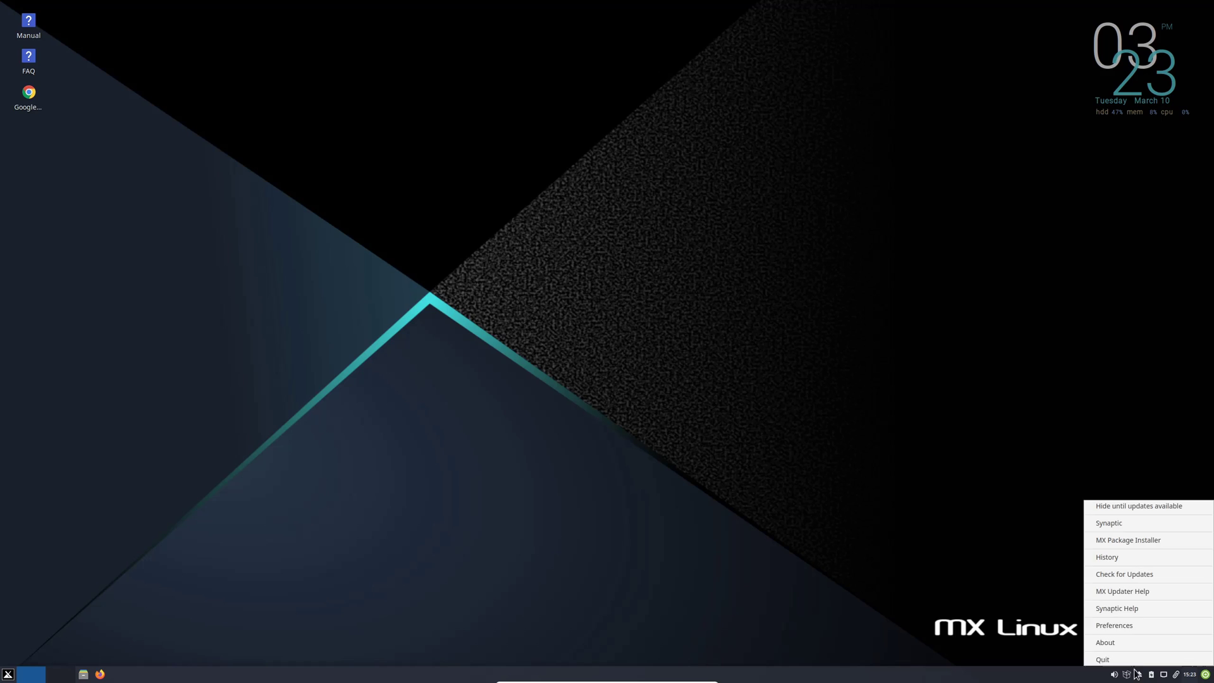
pyautogui.click(1144, 624)
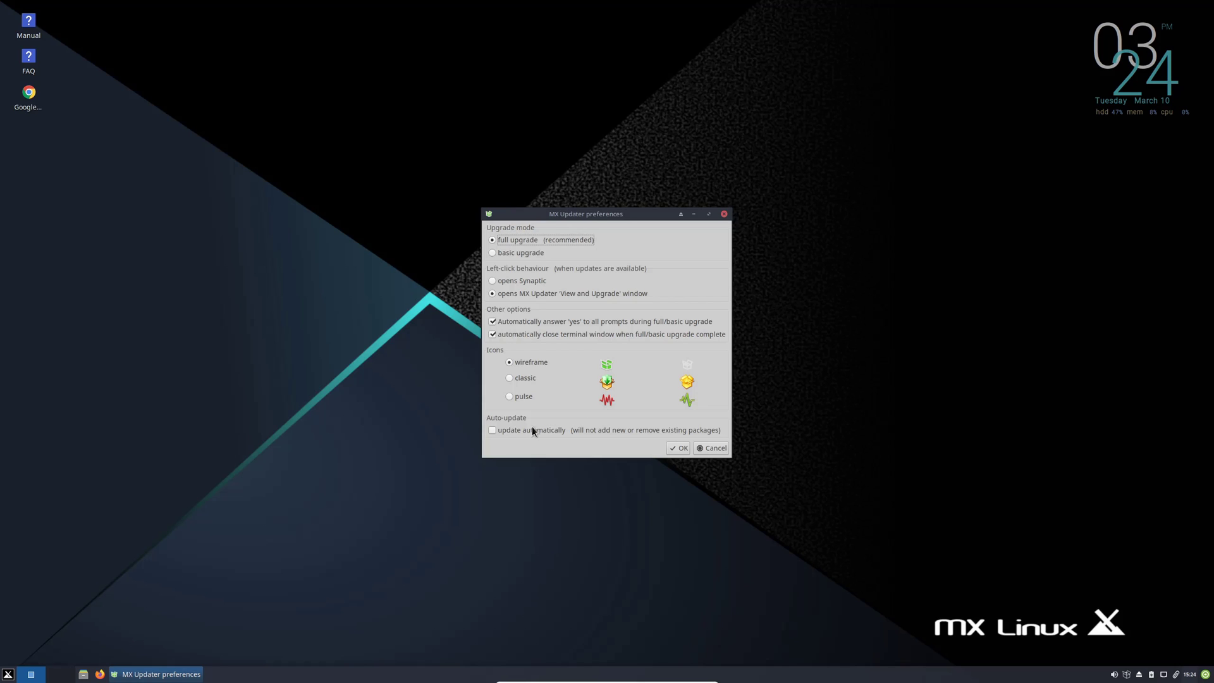
# Close the updater preferences and check the battery, removable drives and network status tray menus.
pyautogui.click(723, 214)
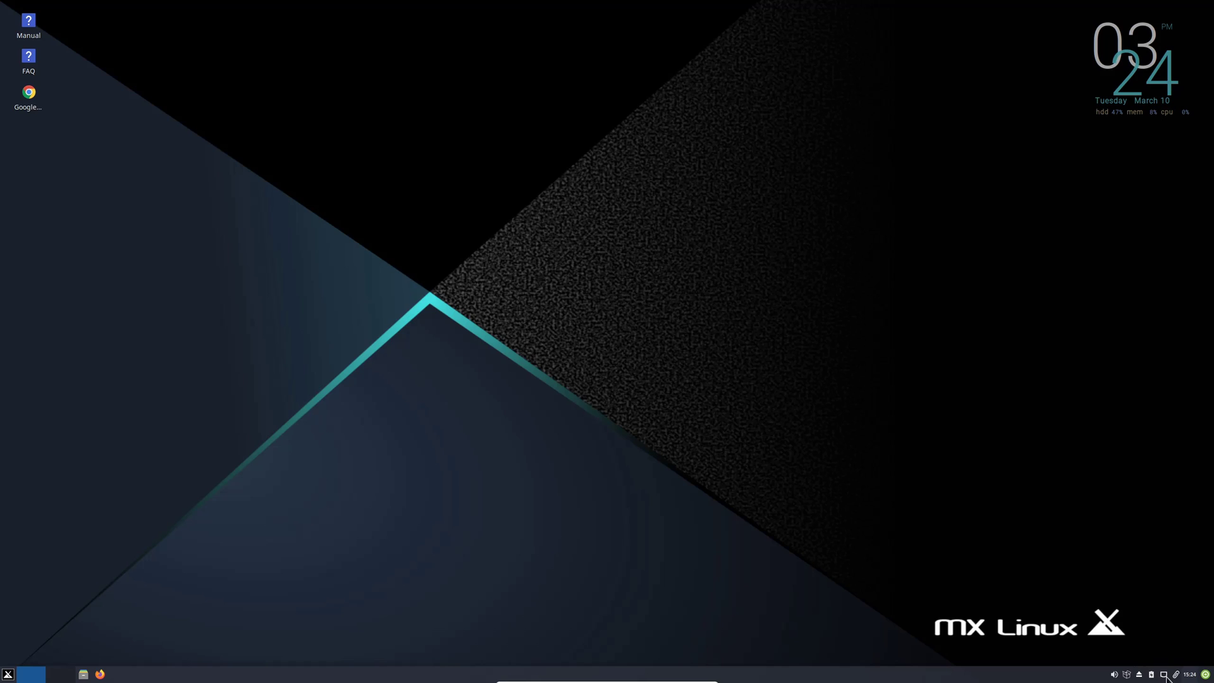
pyautogui.click(1151, 675)
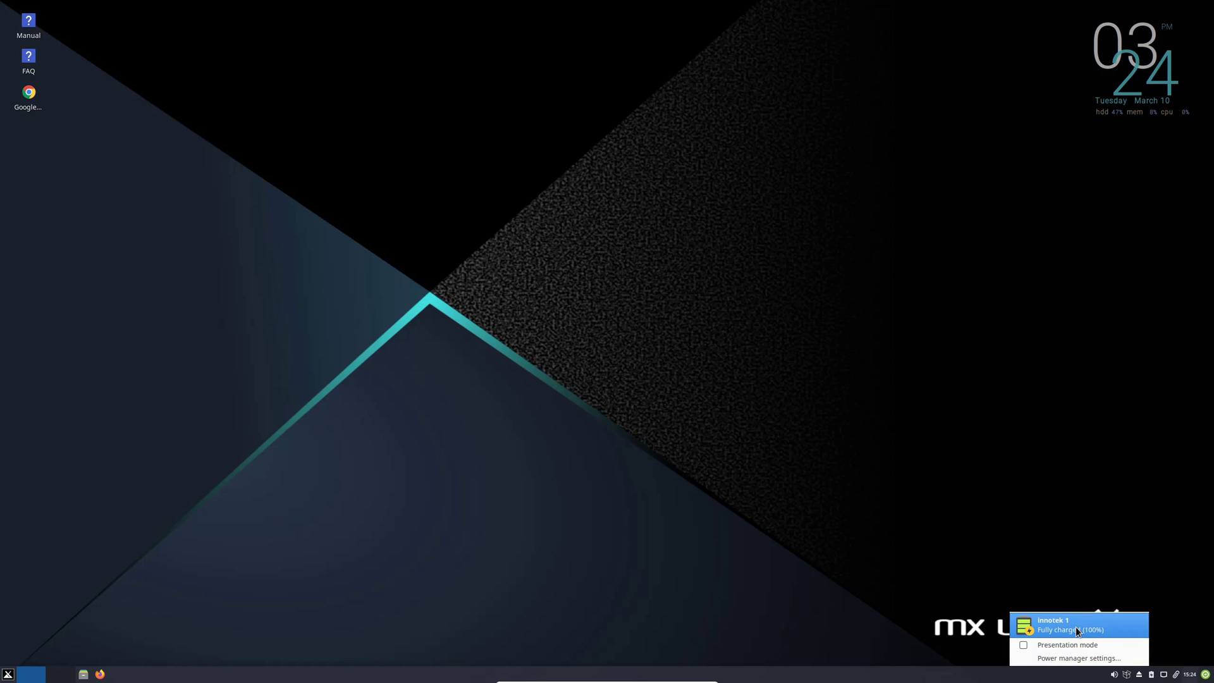
pyautogui.click(1102, 546)
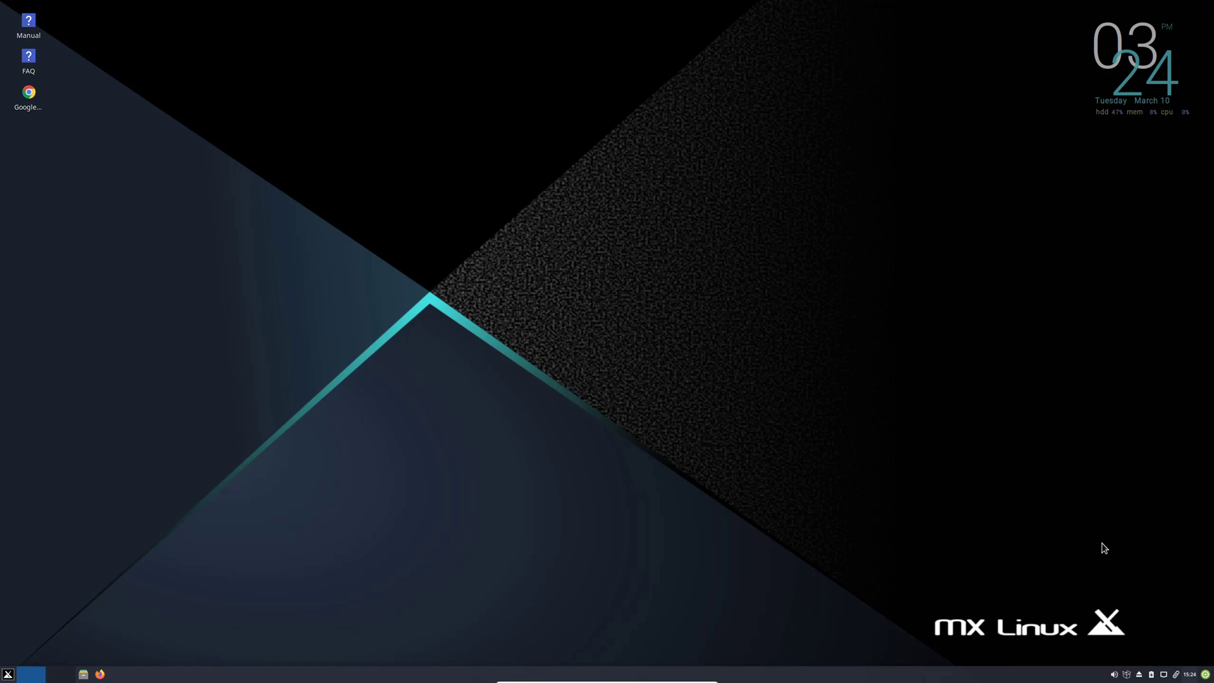
pyautogui.click(1138, 675)
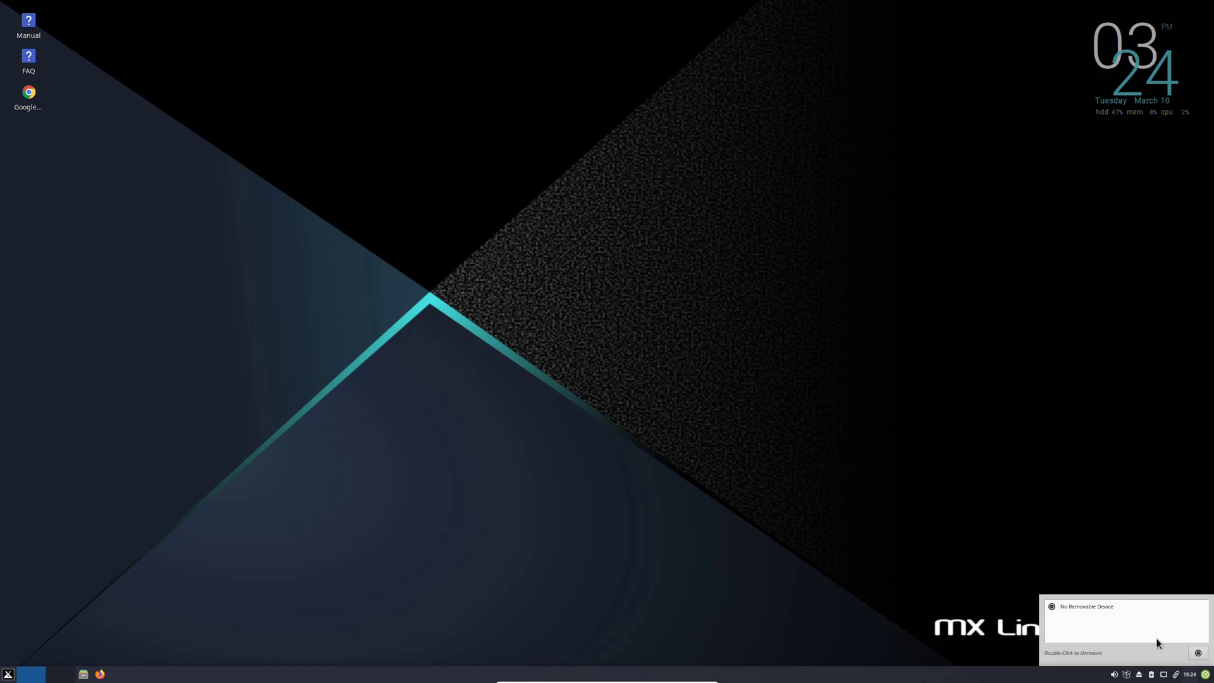
pyautogui.click(850, 563)
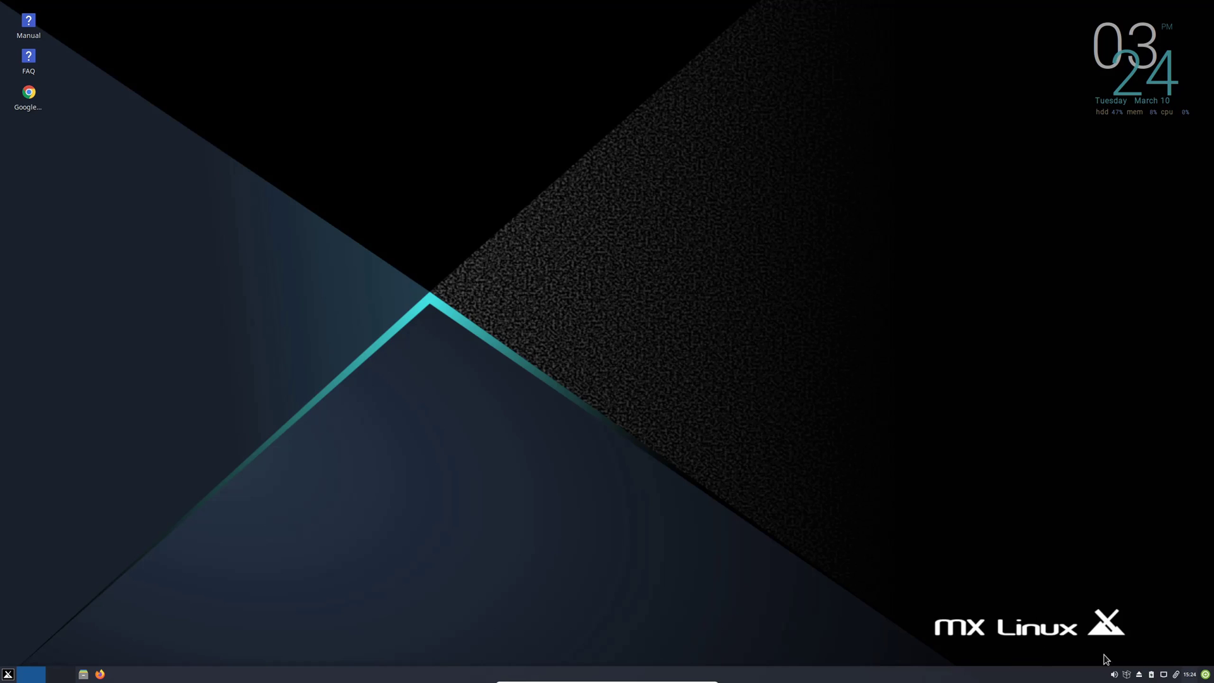
pyautogui.click(1165, 675)
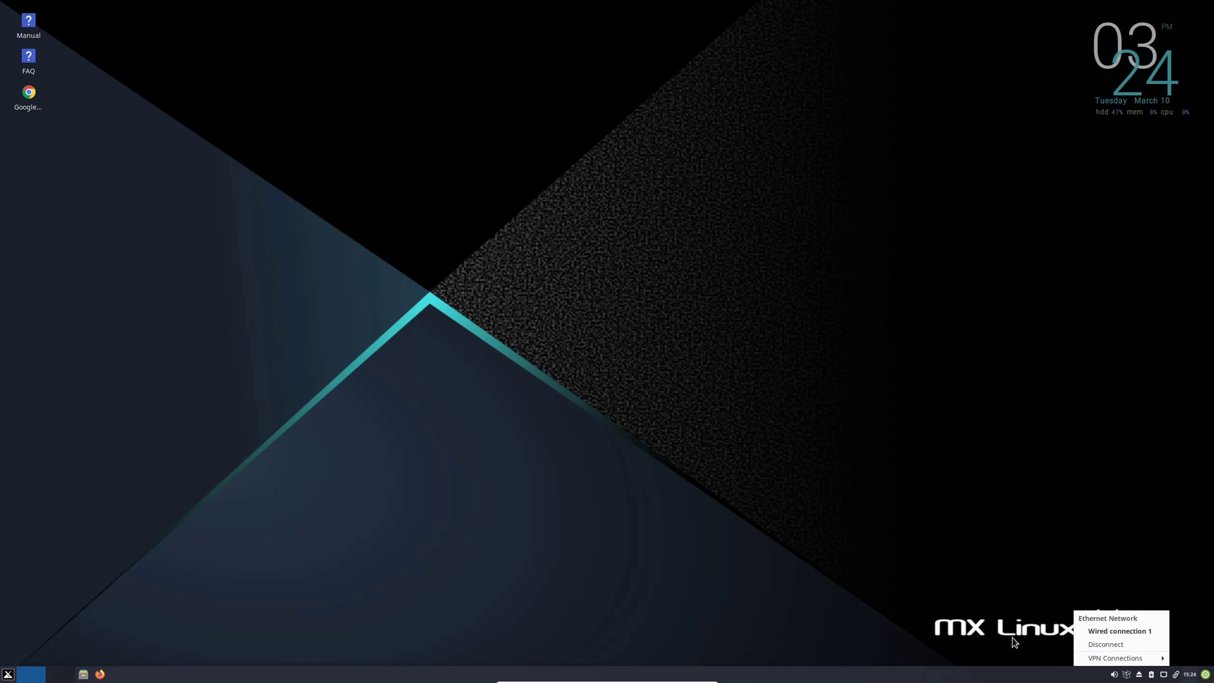
pyautogui.click(1164, 675)
# Open Edit Connections from the network applet to view Wired connection 1, then close it.
pyautogui.rightClick(1163, 675)
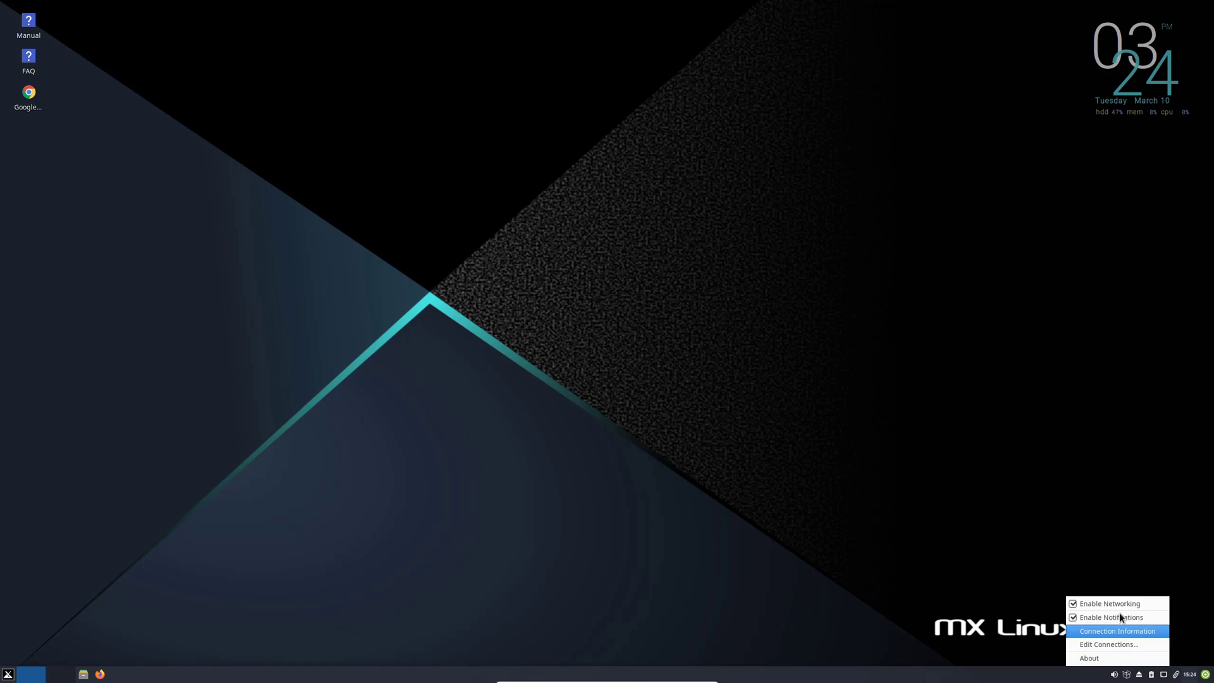
pyautogui.click(1131, 644)
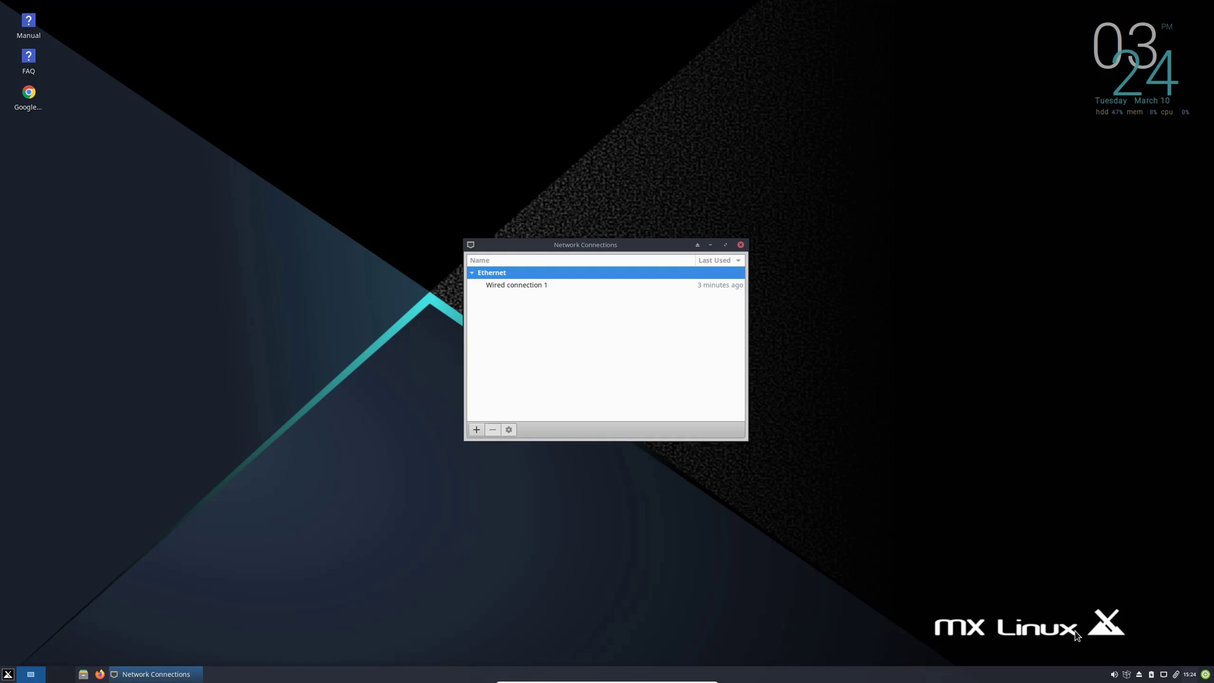
pyautogui.click(741, 245)
pyautogui.click(1190, 675)
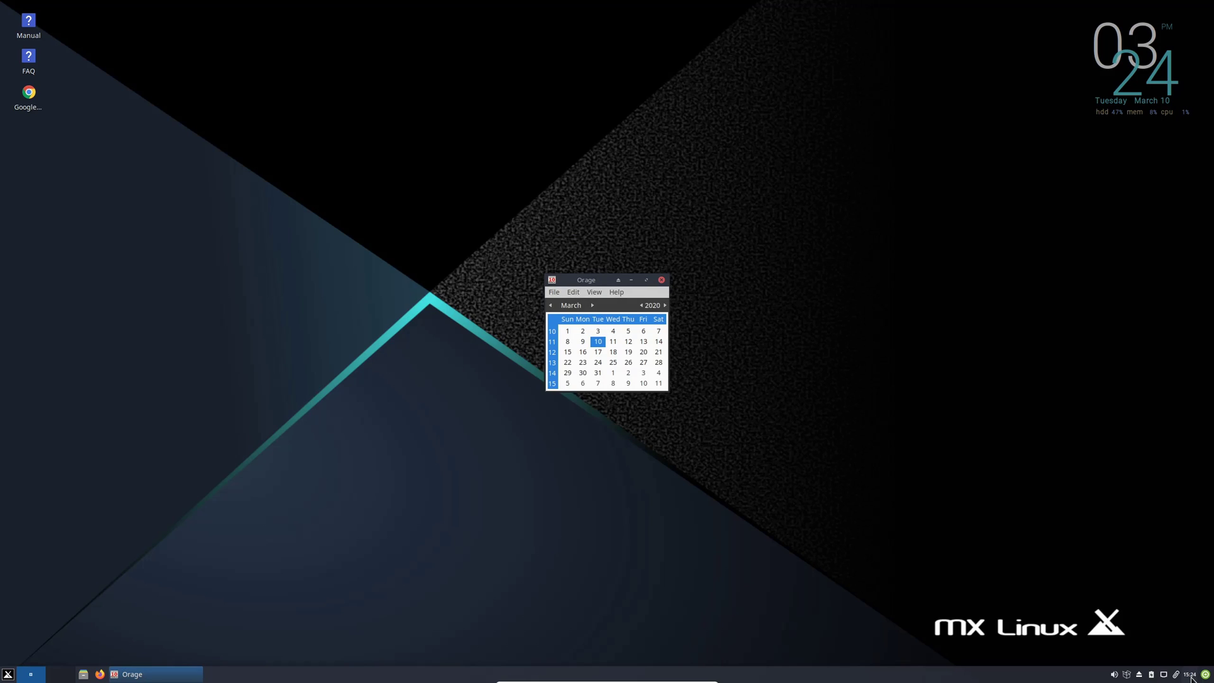
pyautogui.click(661, 280)
pyautogui.rightClick(1191, 674)
pyautogui.moveTo(1190, 673)
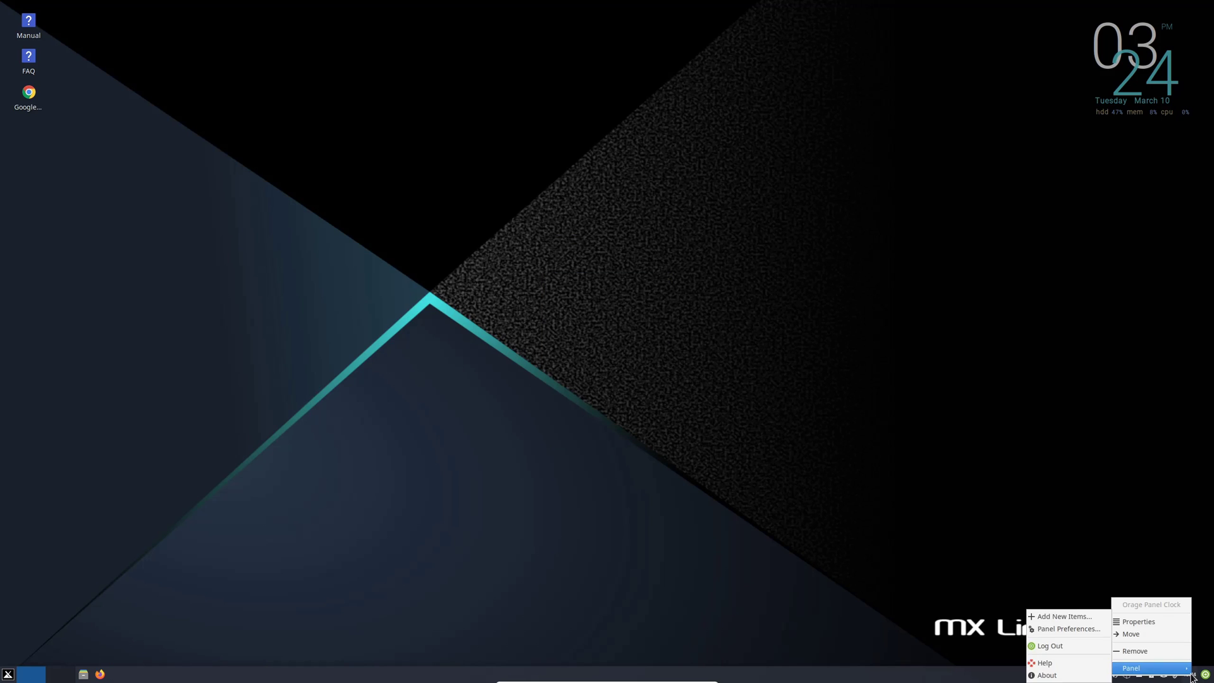
pyautogui.click(1161, 620)
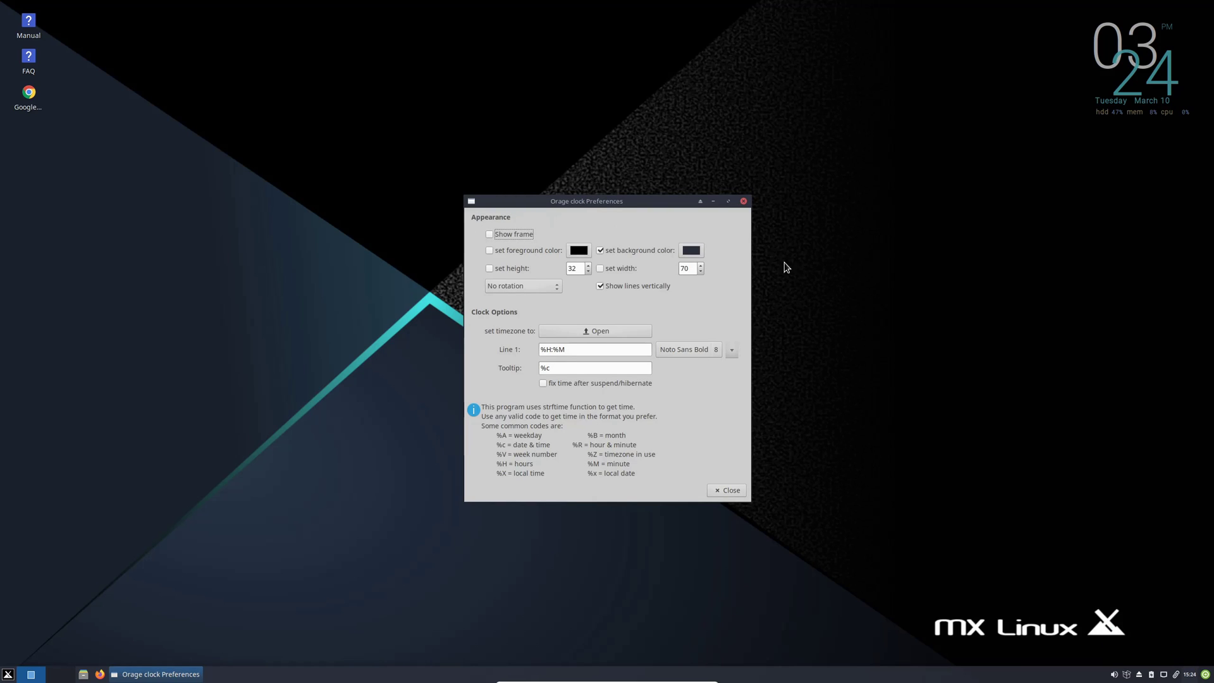
pyautogui.click(742, 202)
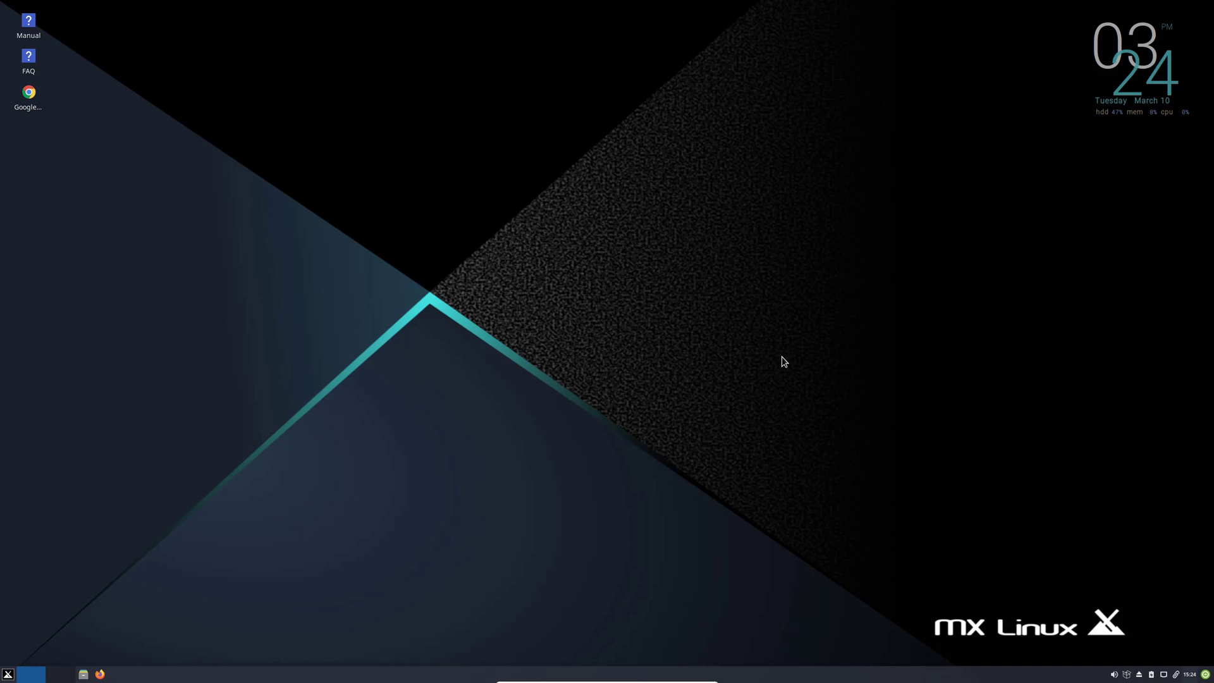
pyautogui.rightClick(1204, 675)
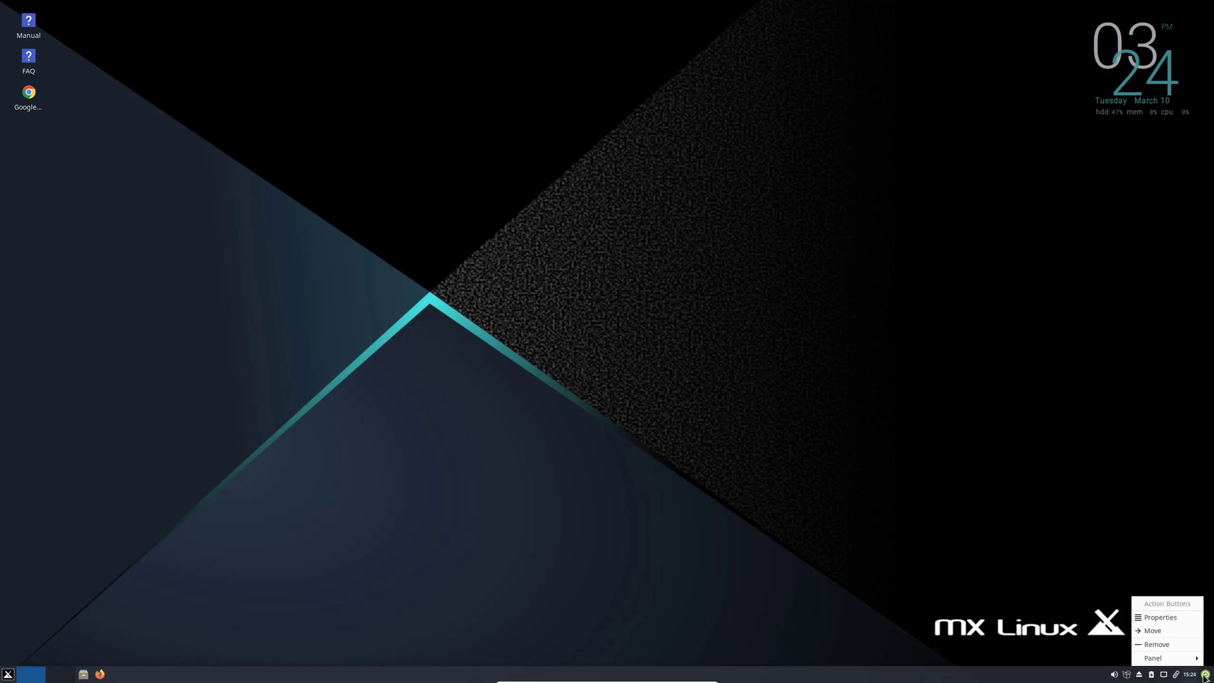
pyautogui.click(1158, 616)
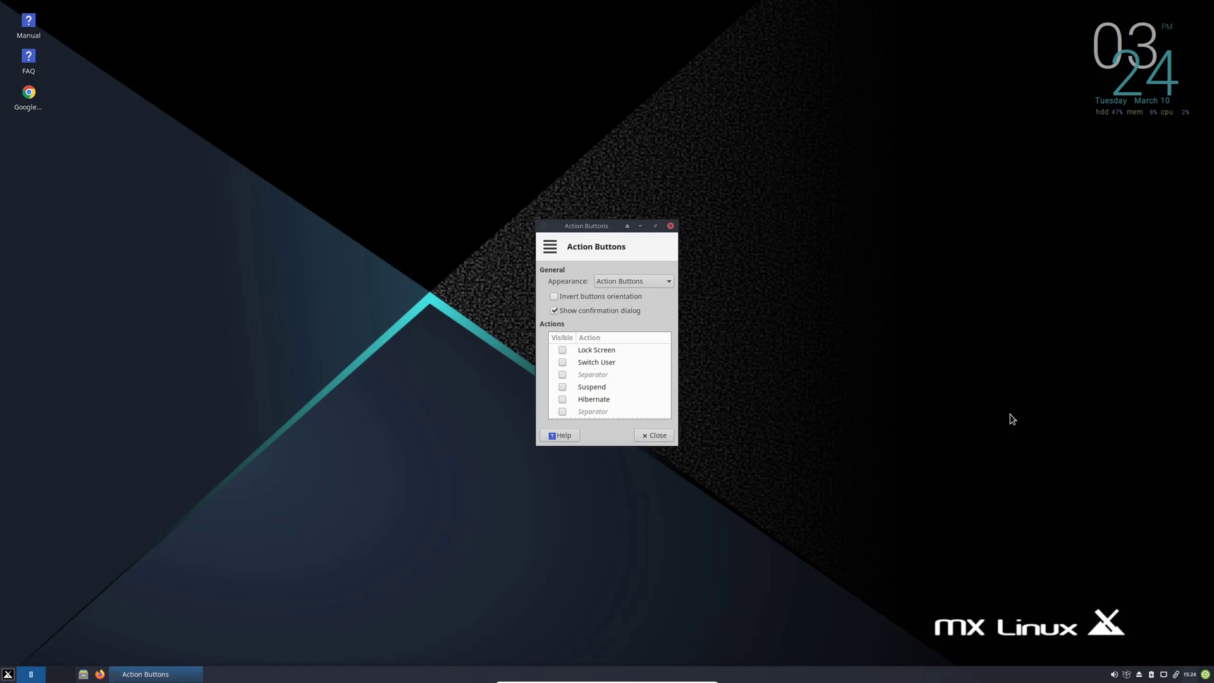
pyautogui.click(670, 226)
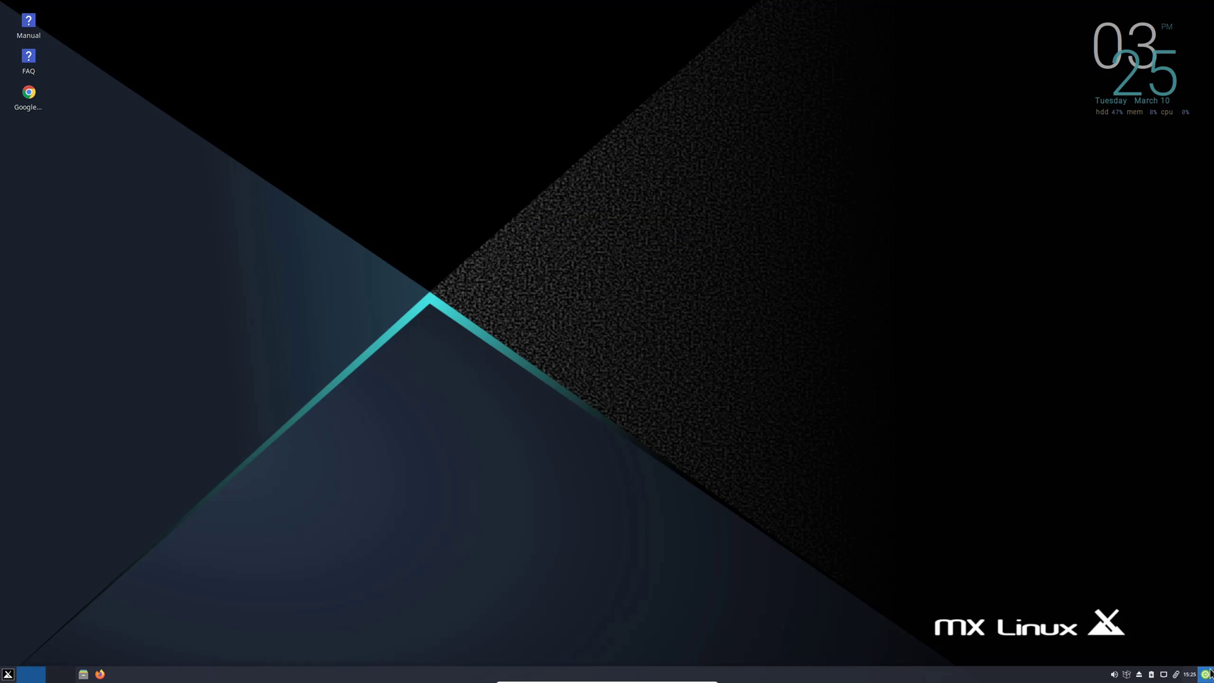
pyautogui.rightClick(1207, 674)
pyautogui.click(1185, 619)
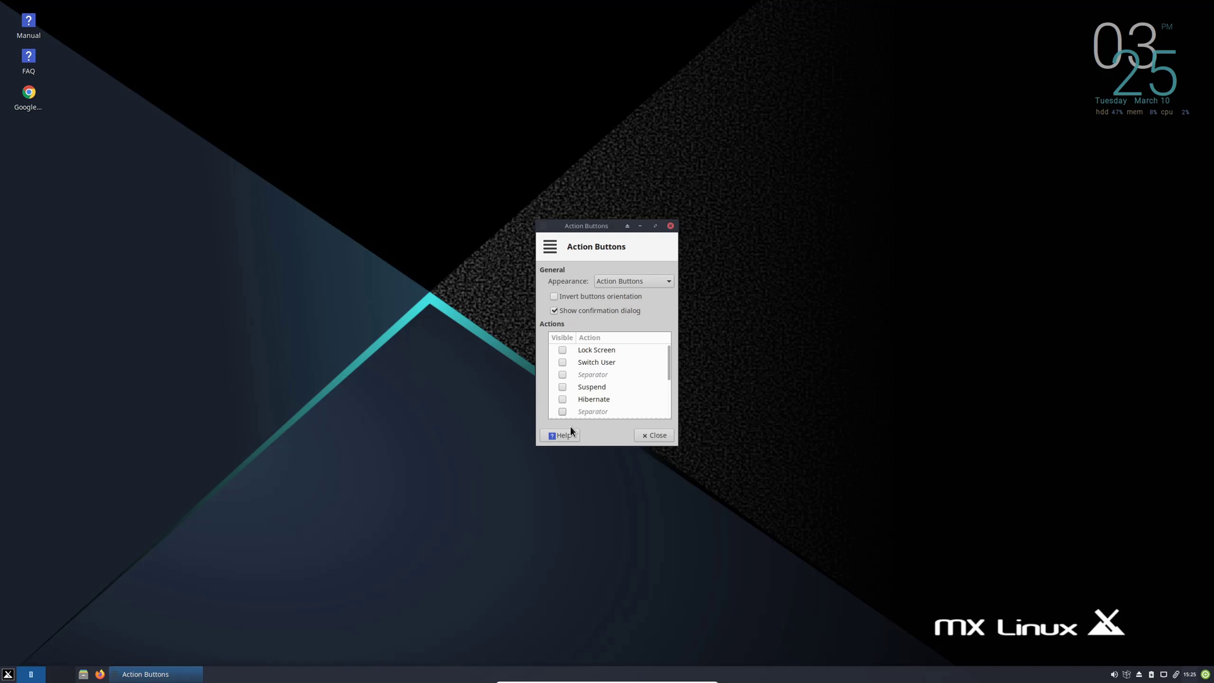
pyautogui.click(653, 434)
pyautogui.click(1205, 674)
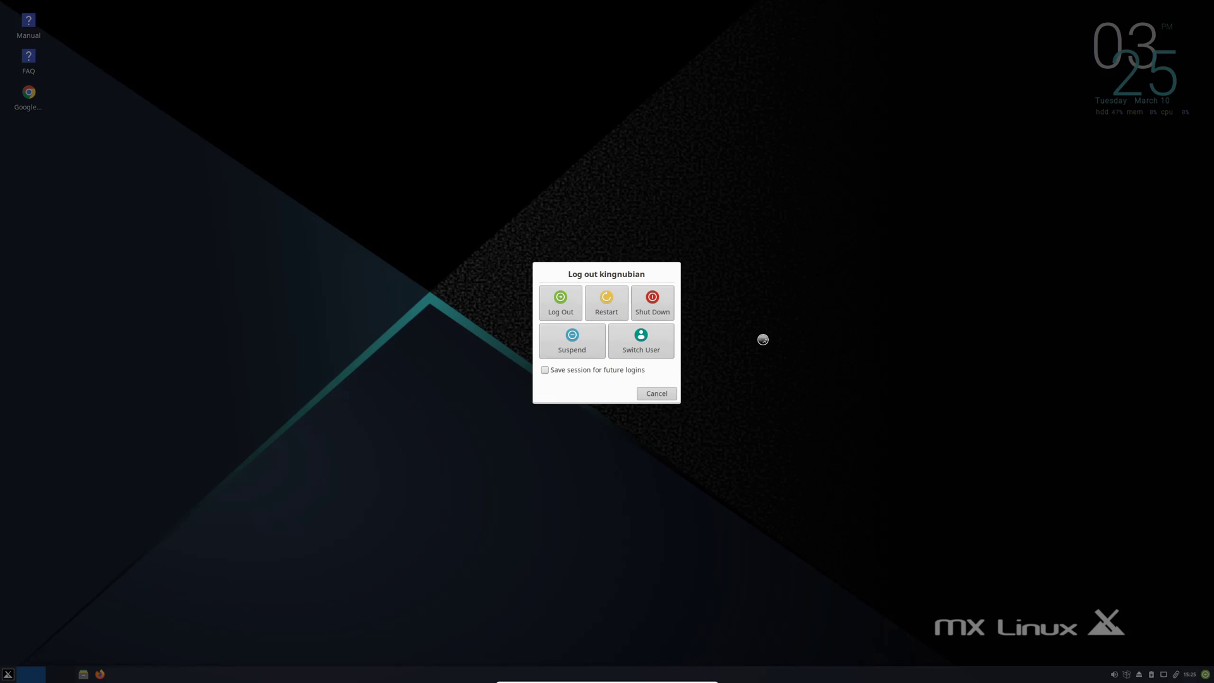
pyautogui.click(658, 393)
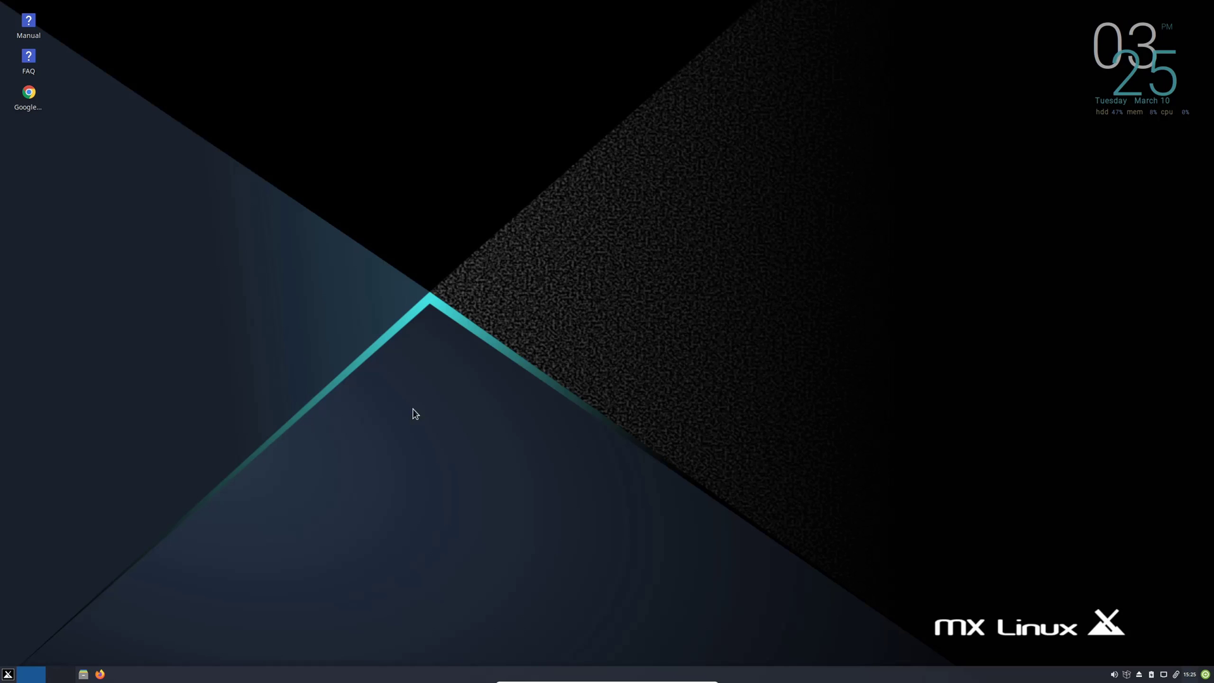
# Browse the MX Tools category in the Whisker menu, then launch MX Tools from Favorites.
pyautogui.click(9, 674)
pyautogui.click(189, 572)
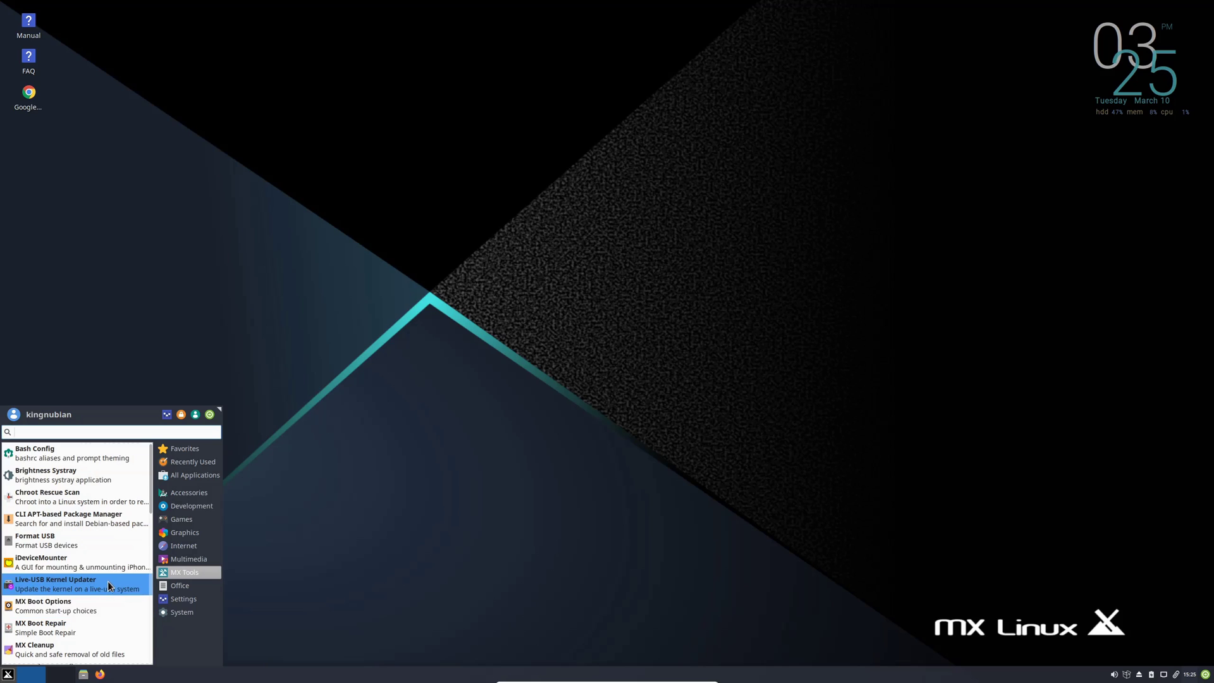
pyautogui.scroll(-5, 107, 582)
pyautogui.scroll(5, 108, 581)
pyautogui.click(359, 553)
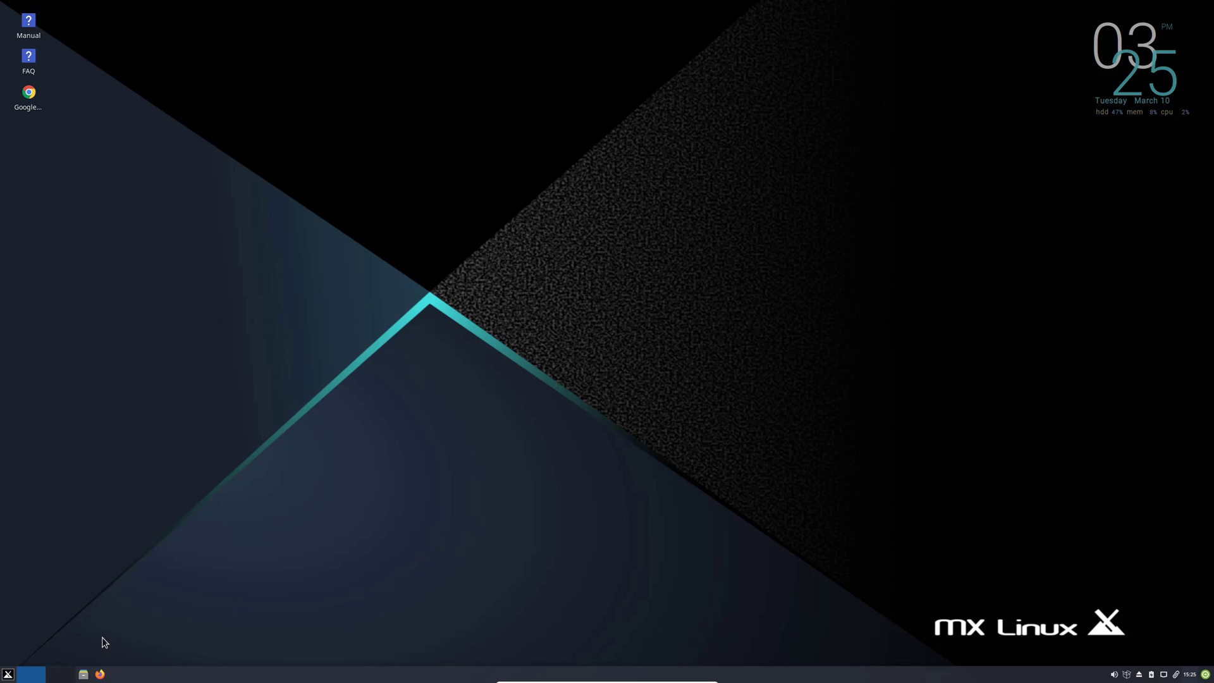
pyautogui.click(8, 674)
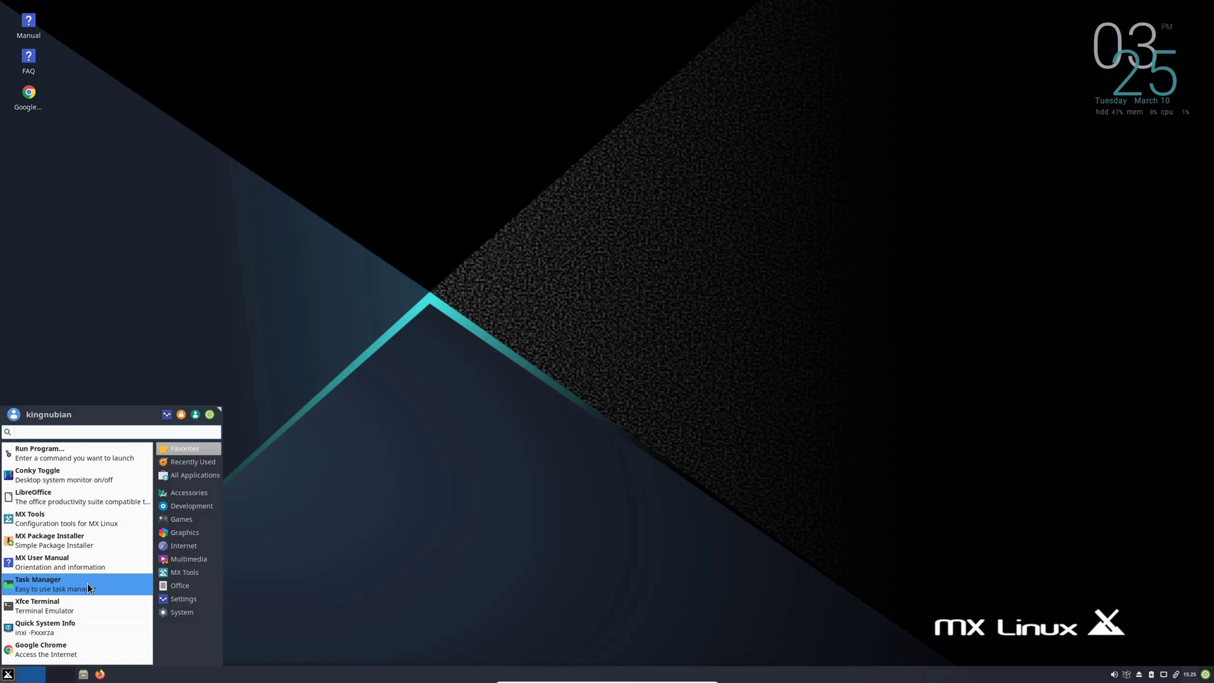
pyautogui.click(86, 525)
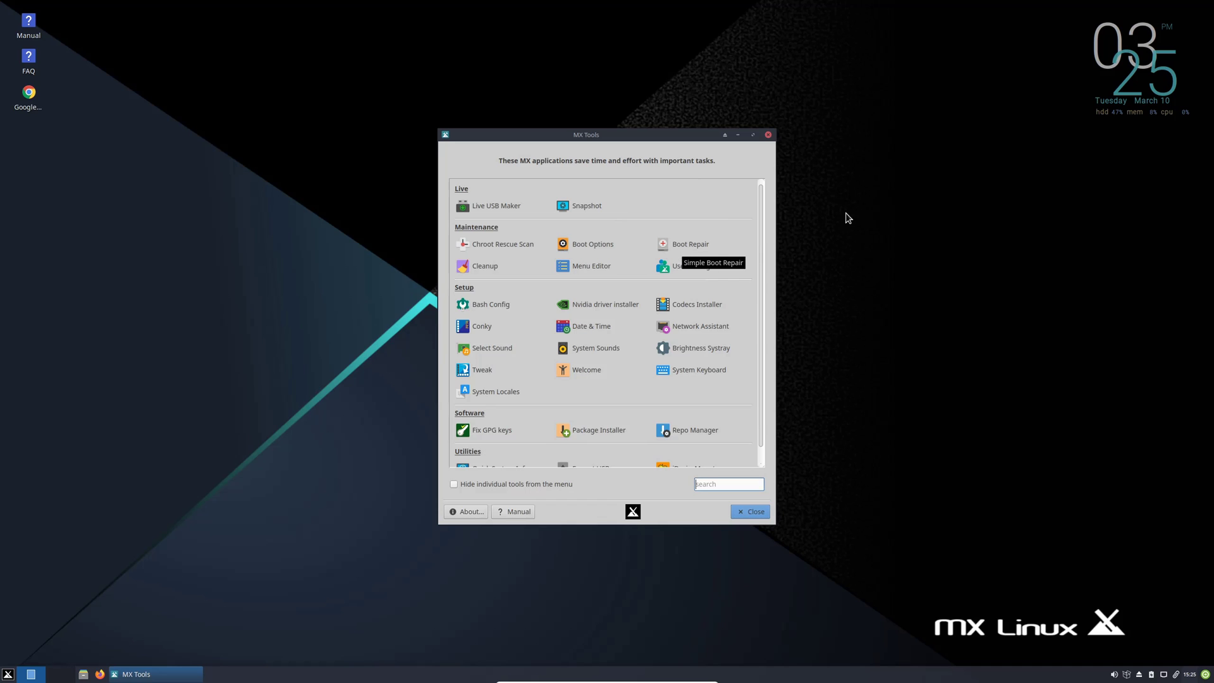
pyautogui.click(703, 246)
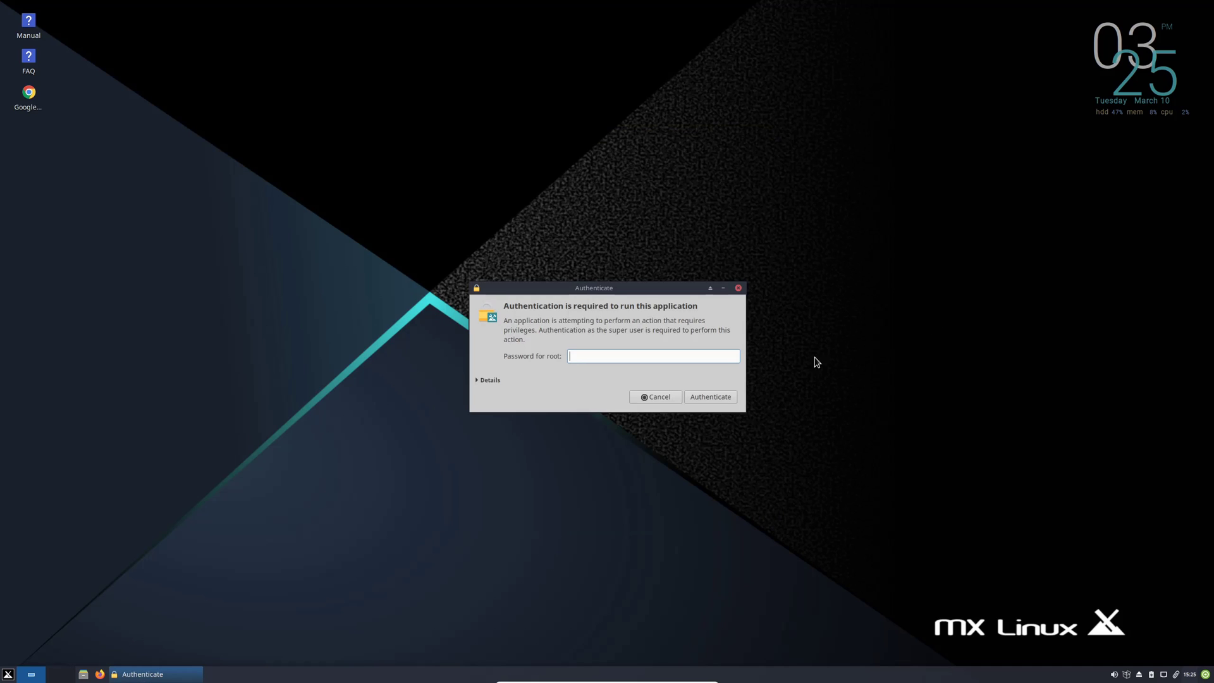
pyautogui.write('••••••')
pyautogui.press('Return')
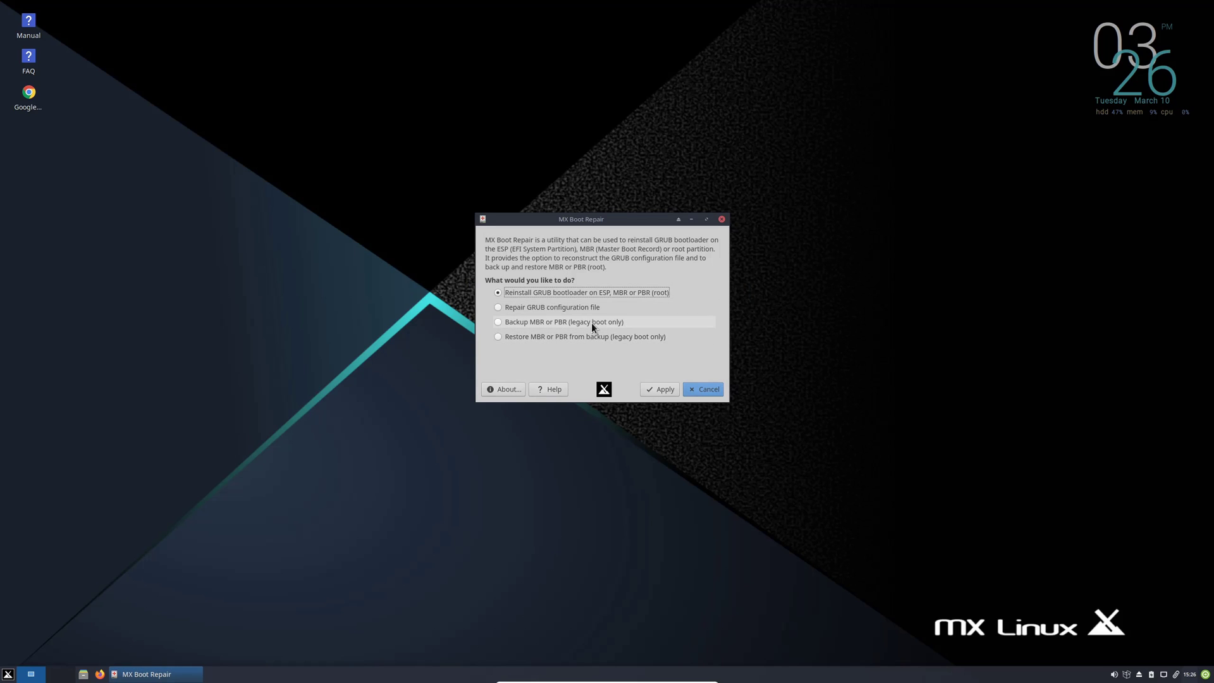
pyautogui.click(722, 221)
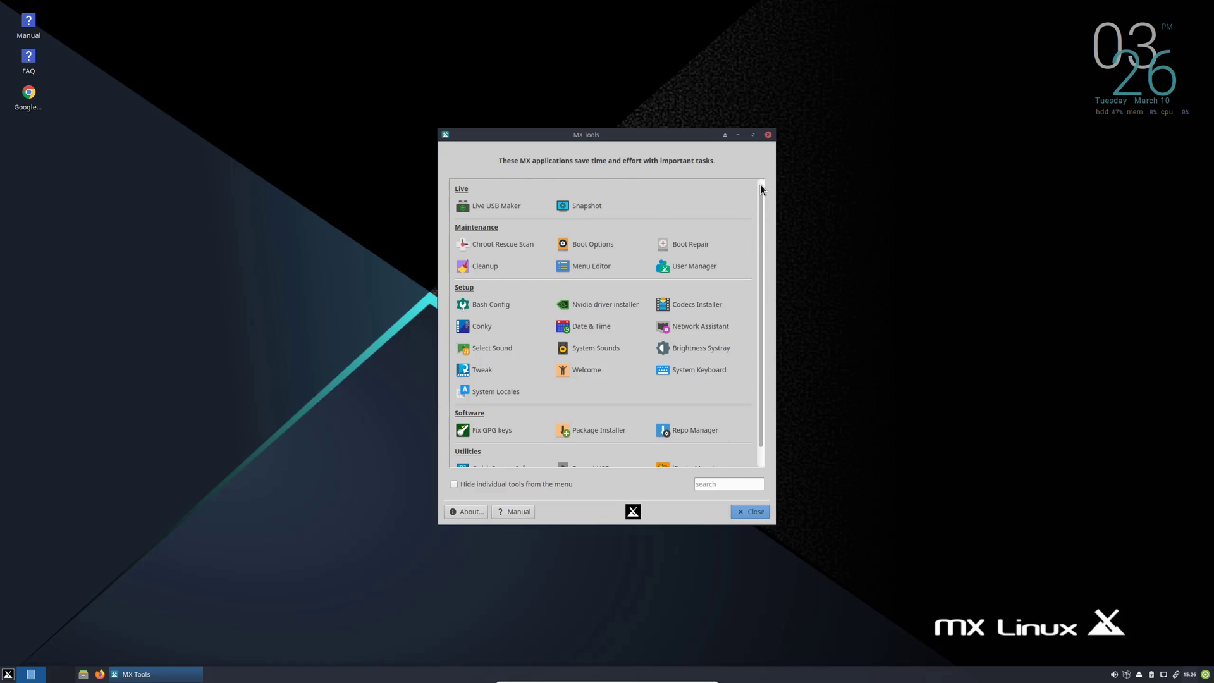
pyautogui.moveTo(761, 197); pyautogui.dragTo(762, 252)
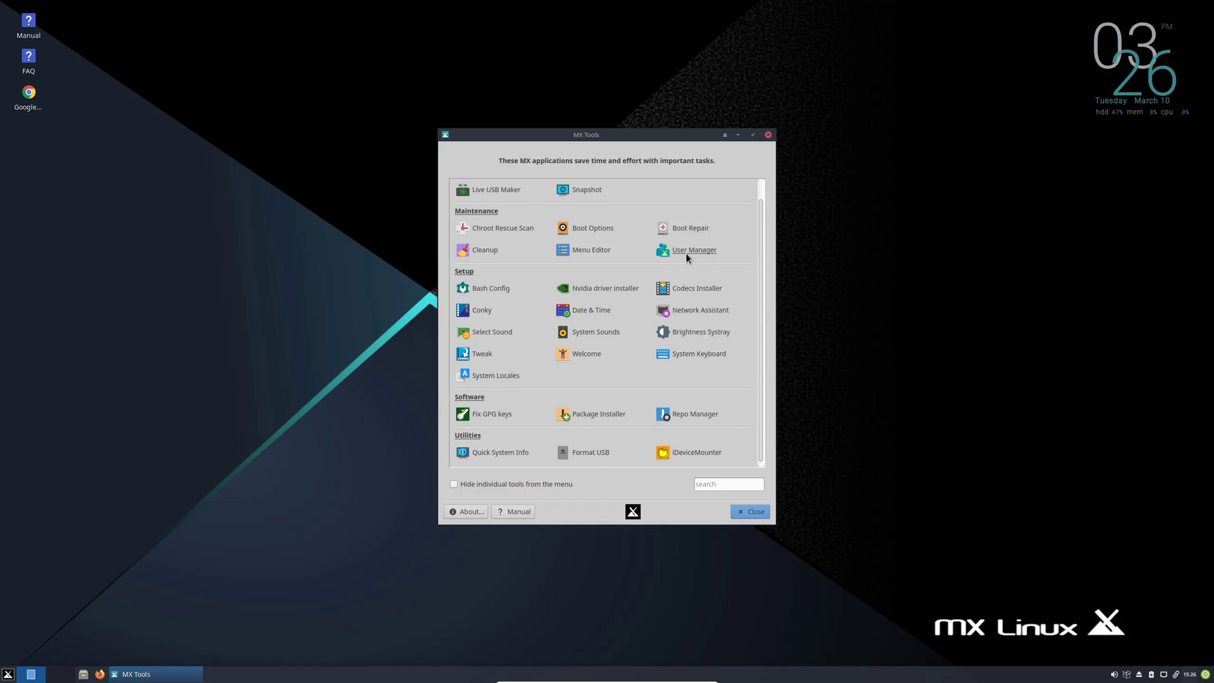
pyautogui.click(488, 251)
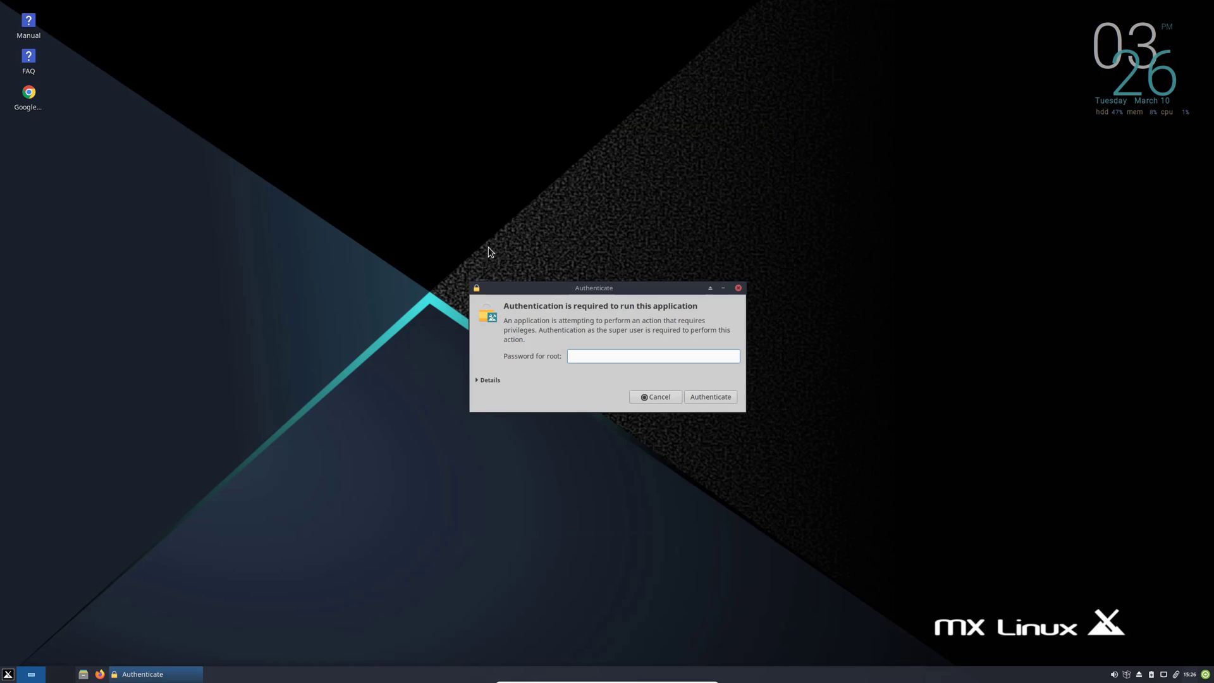
pyautogui.write('•••••••••')
pyautogui.press('Return')
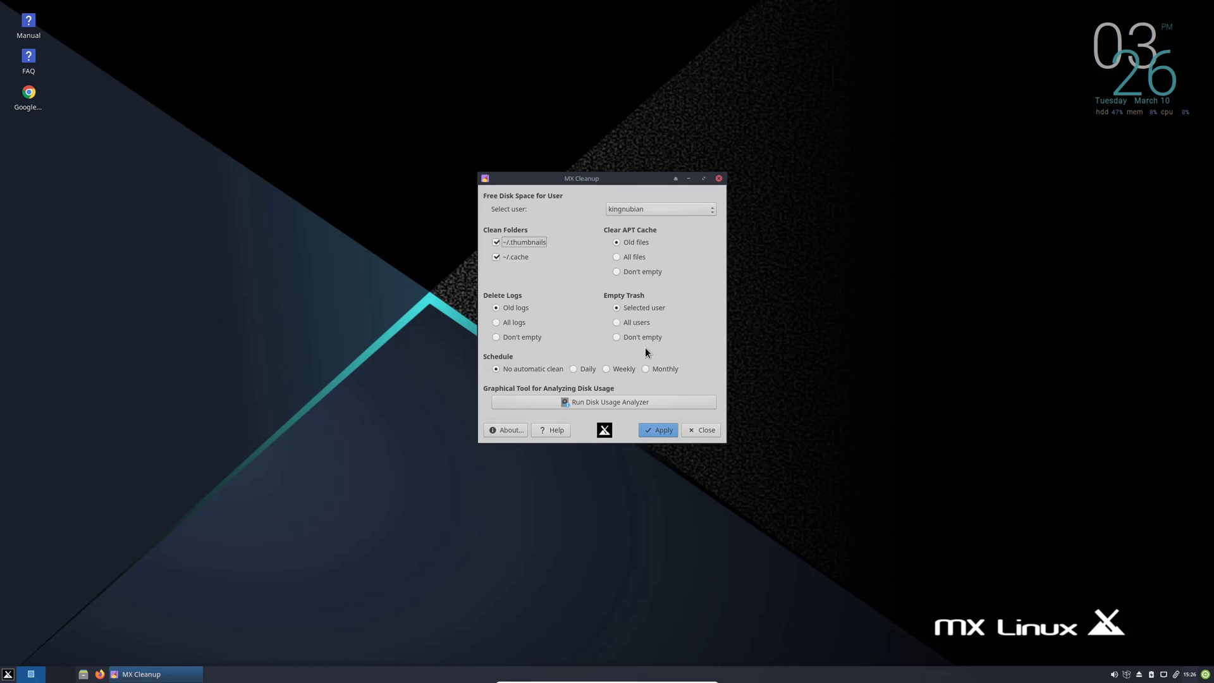
pyautogui.click(651, 402)
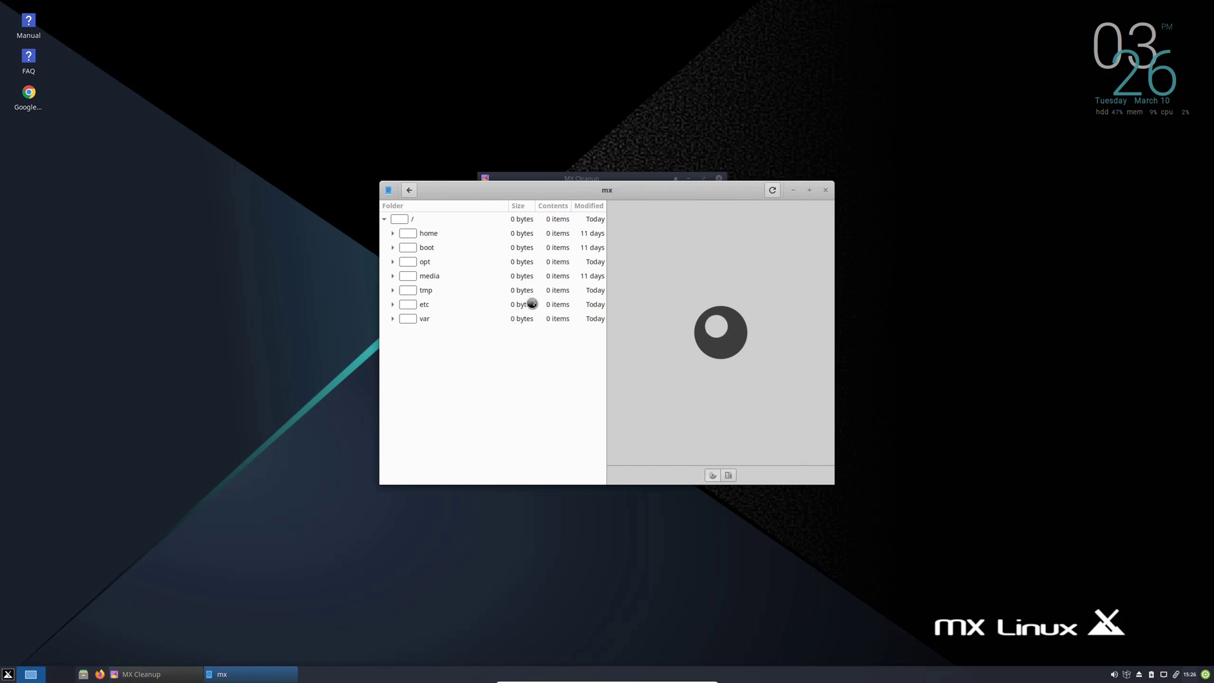
pyautogui.click(825, 190)
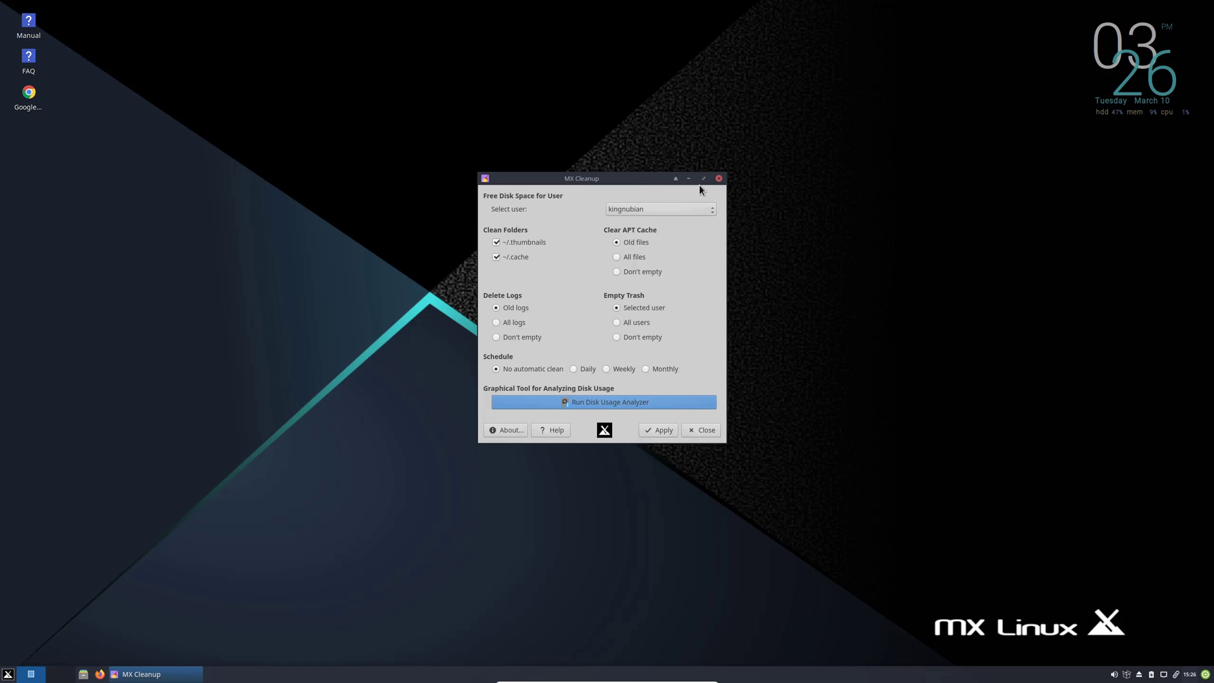
pyautogui.click(719, 178)
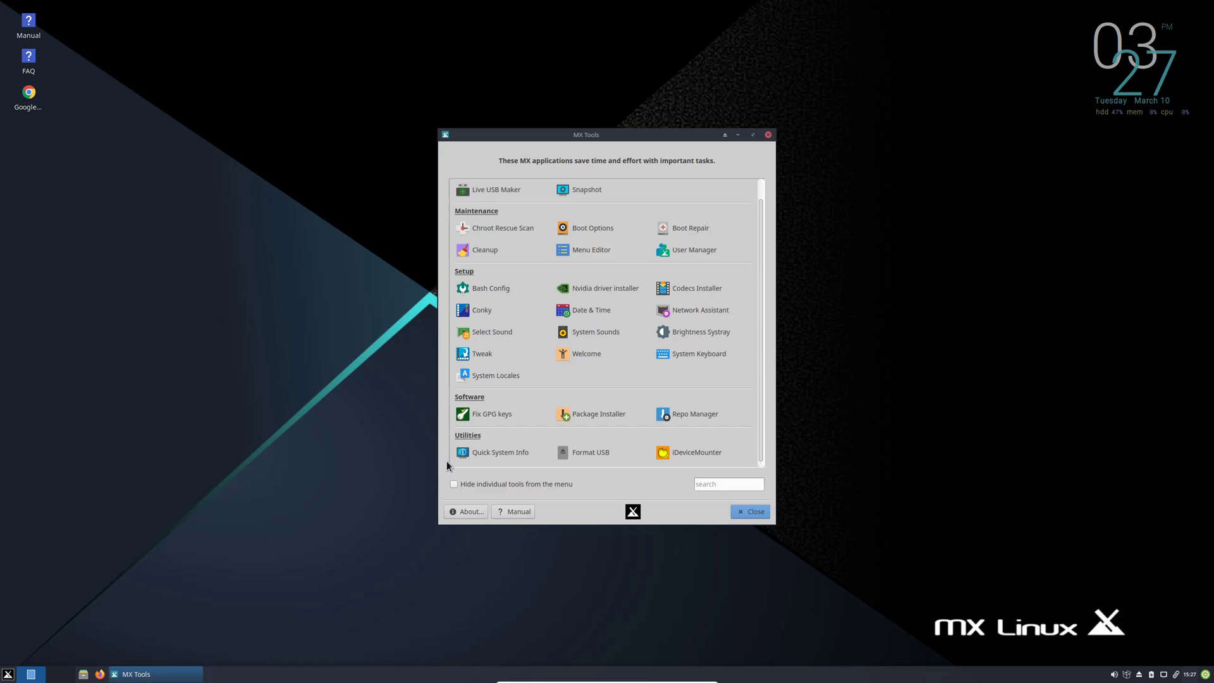
# Open MX Tweak and view the Theme, Compositor, Config Options, Other and Display pages.
pyautogui.click(480, 354)
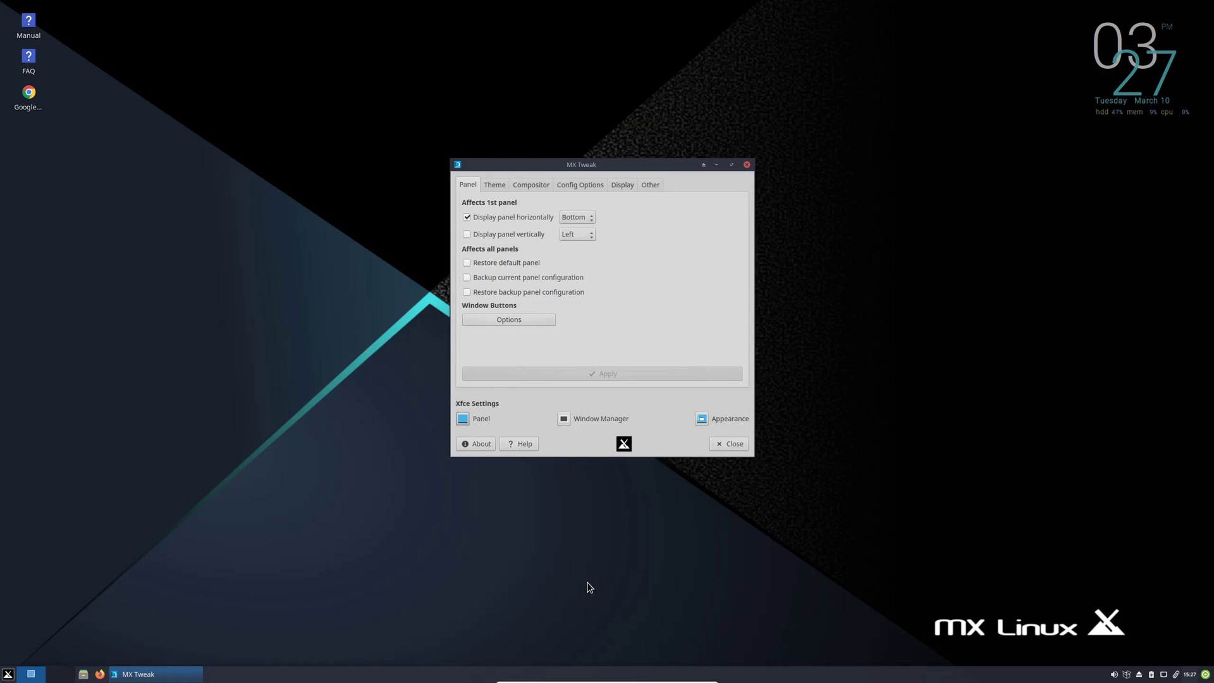
pyautogui.click(495, 186)
pyautogui.click(526, 187)
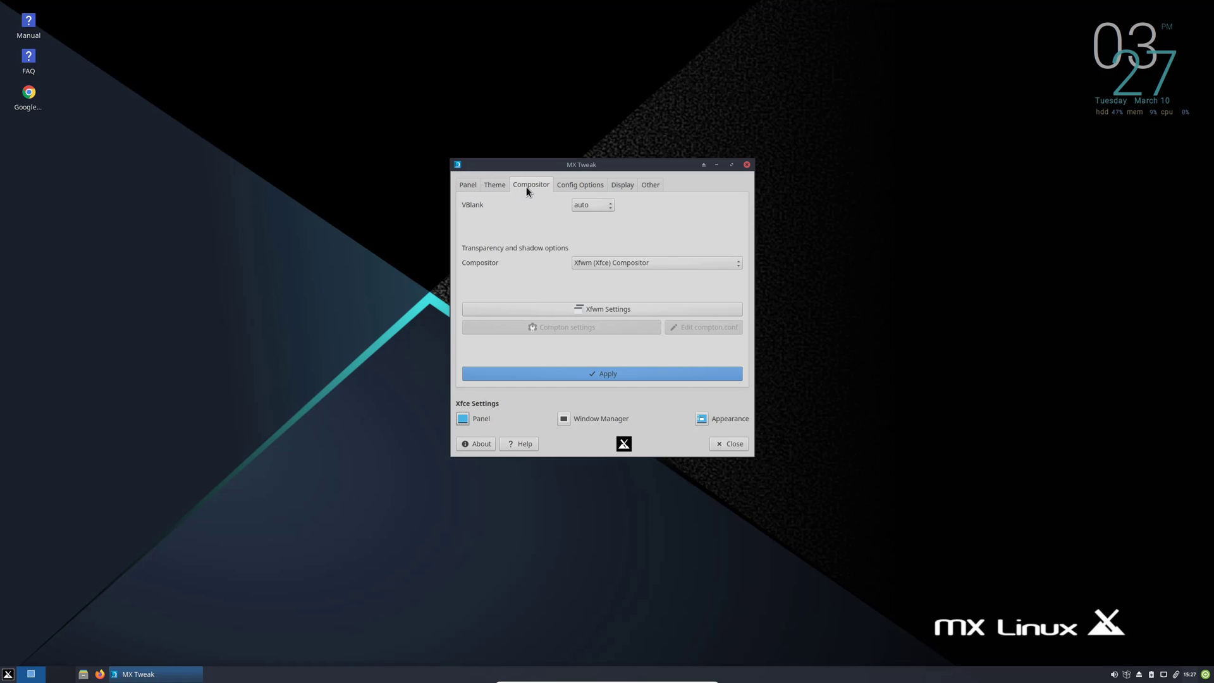
pyautogui.click(575, 186)
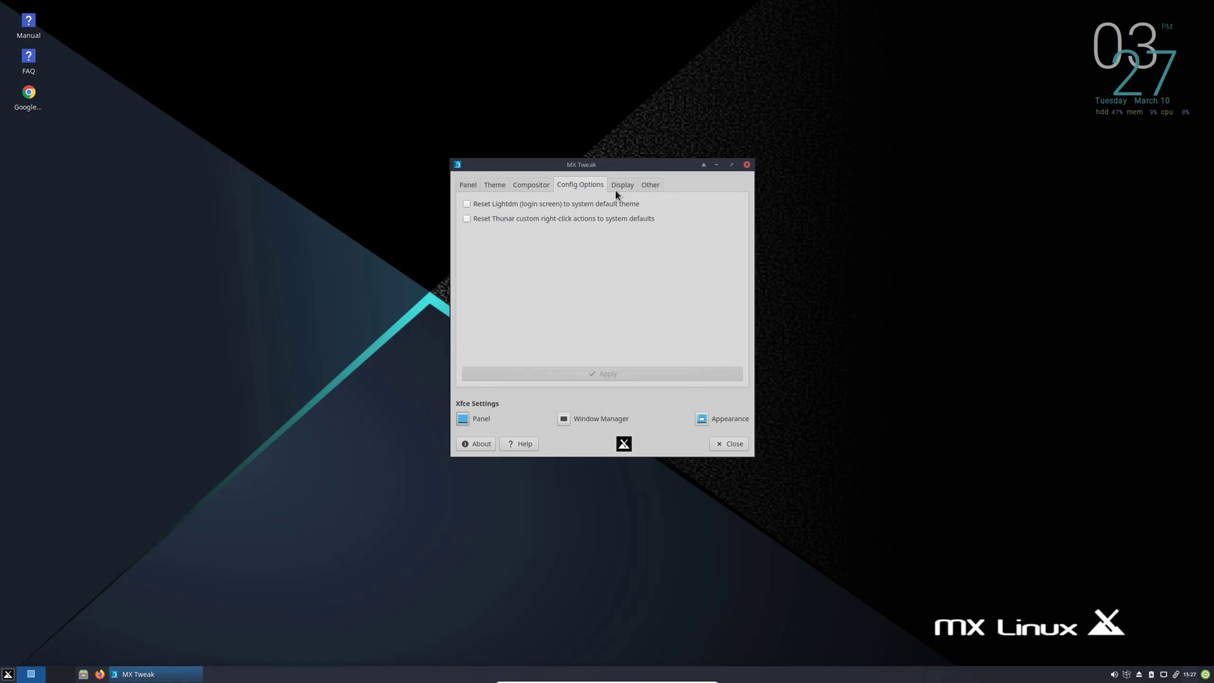
pyautogui.click(617, 188)
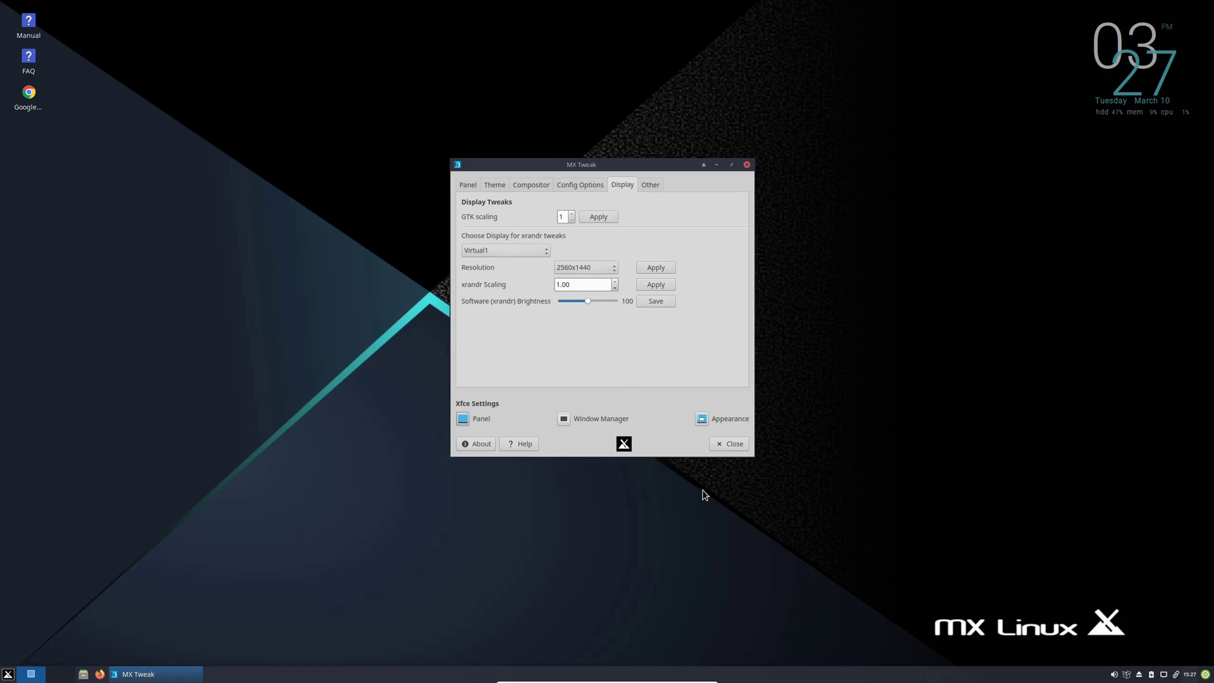
pyautogui.click(651, 188)
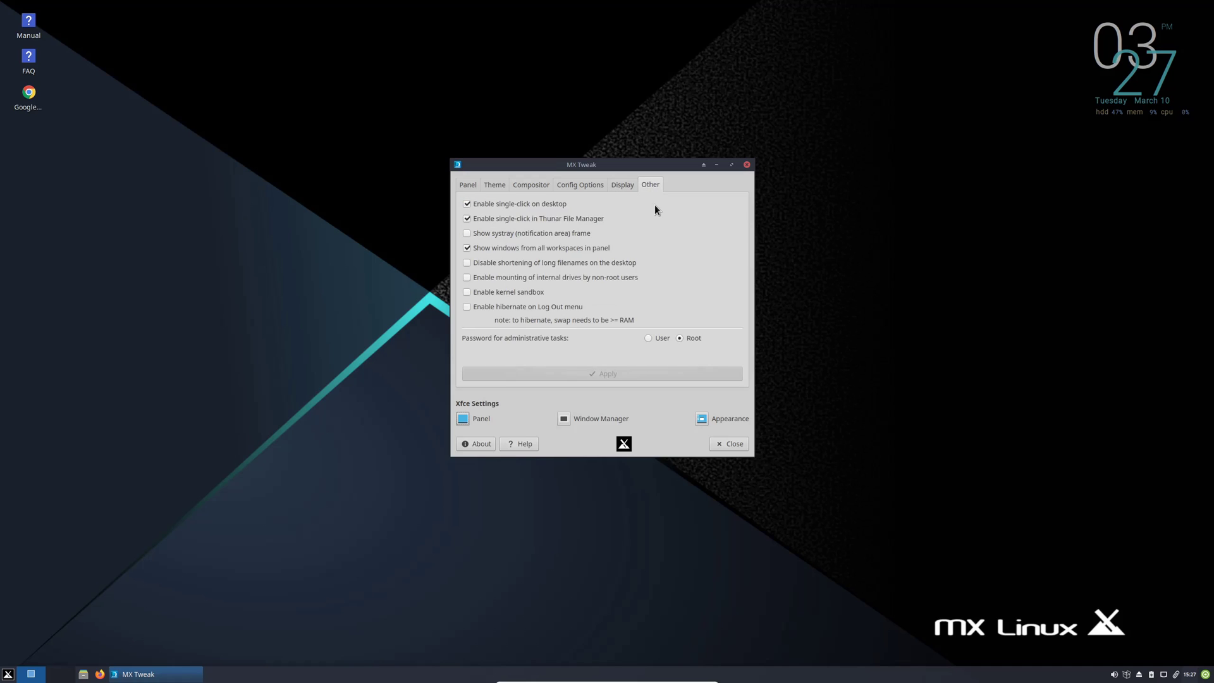
pyautogui.click(623, 185)
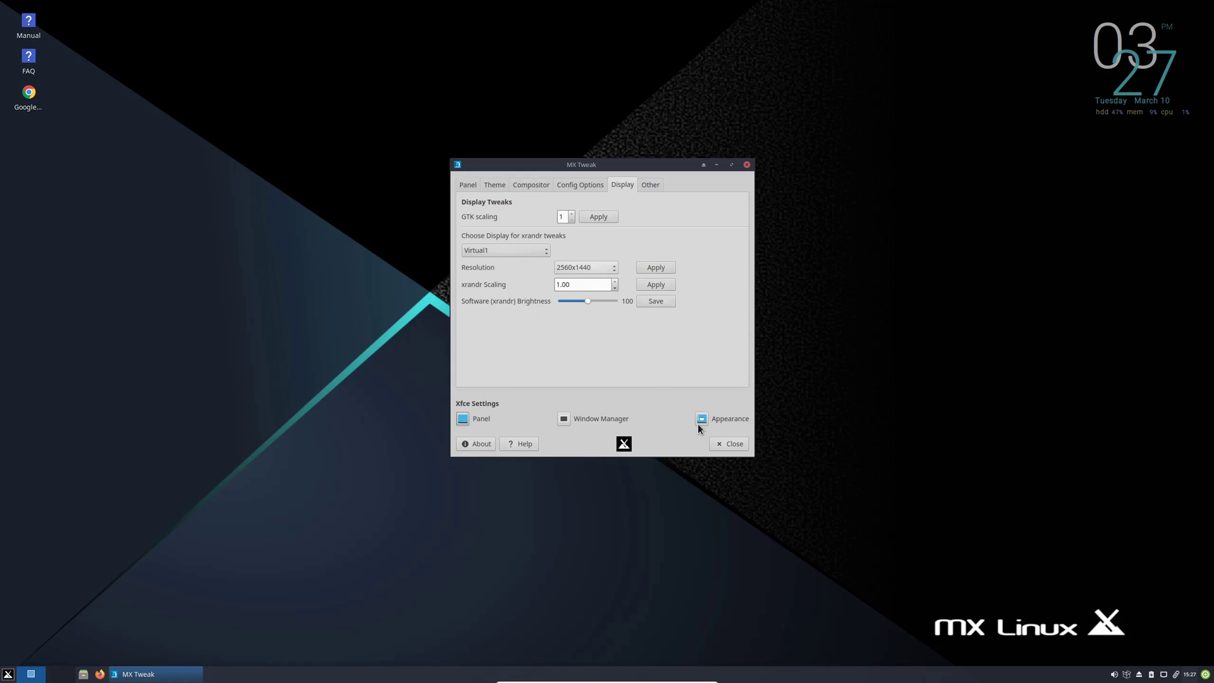
# Close the MX Tweak window to return to the MX Tools list.
pyautogui.click(745, 165)
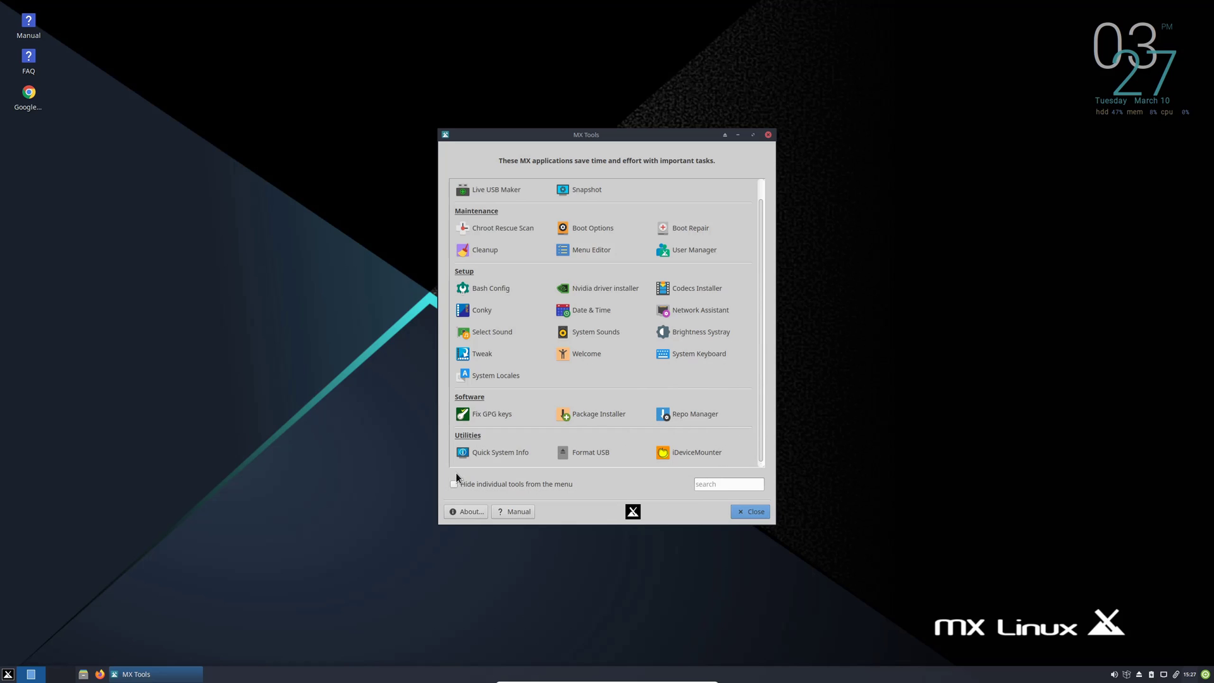
# Generate the Quick System Info report, then close its terminal.
pyautogui.click(494, 457)
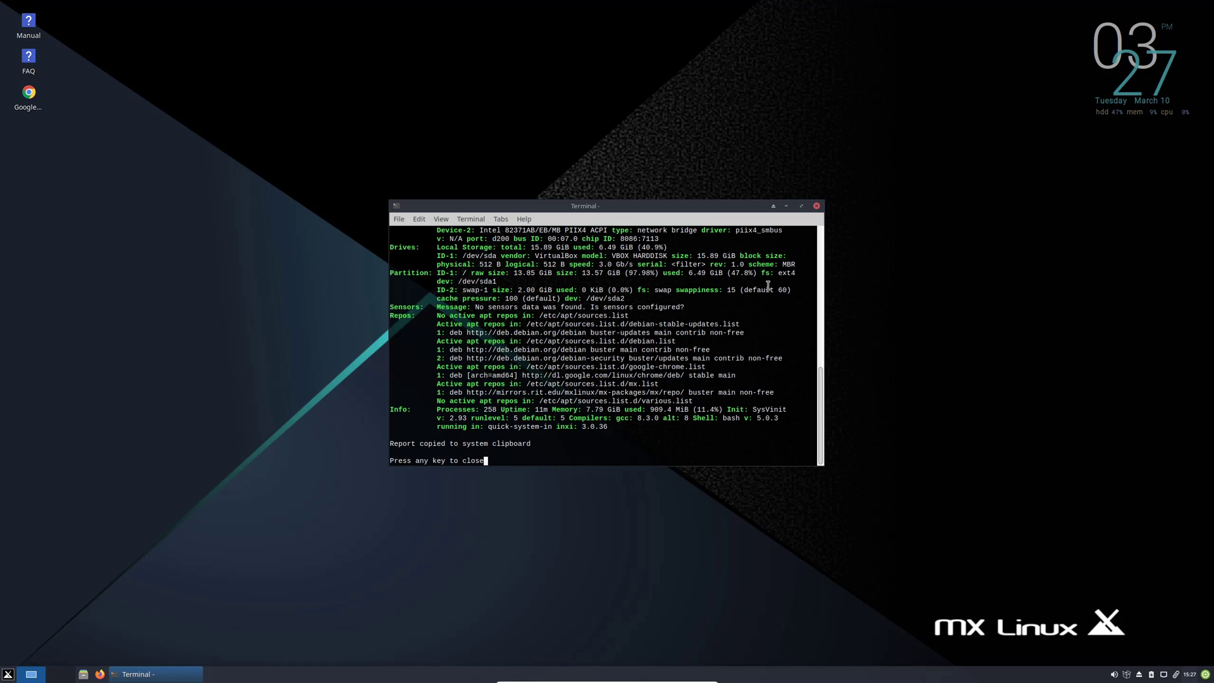
pyautogui.click(816, 207)
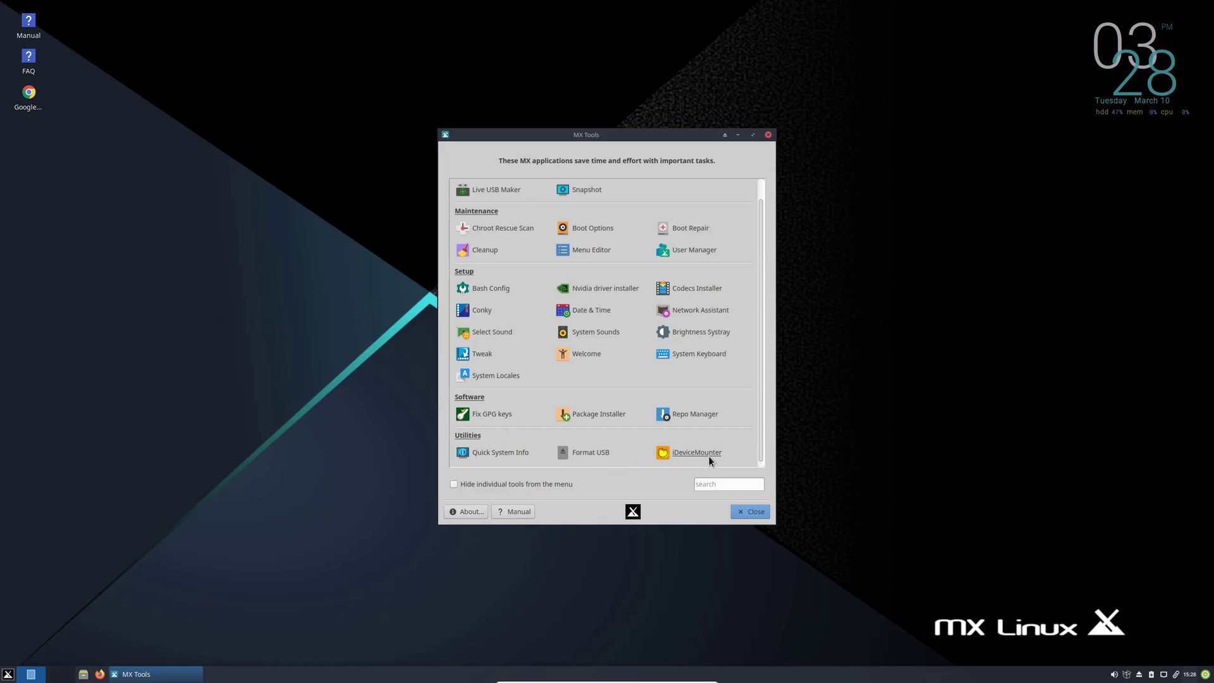
# Launch the MX Package Installer and authenticate with the root password.
pyautogui.click(605, 416)
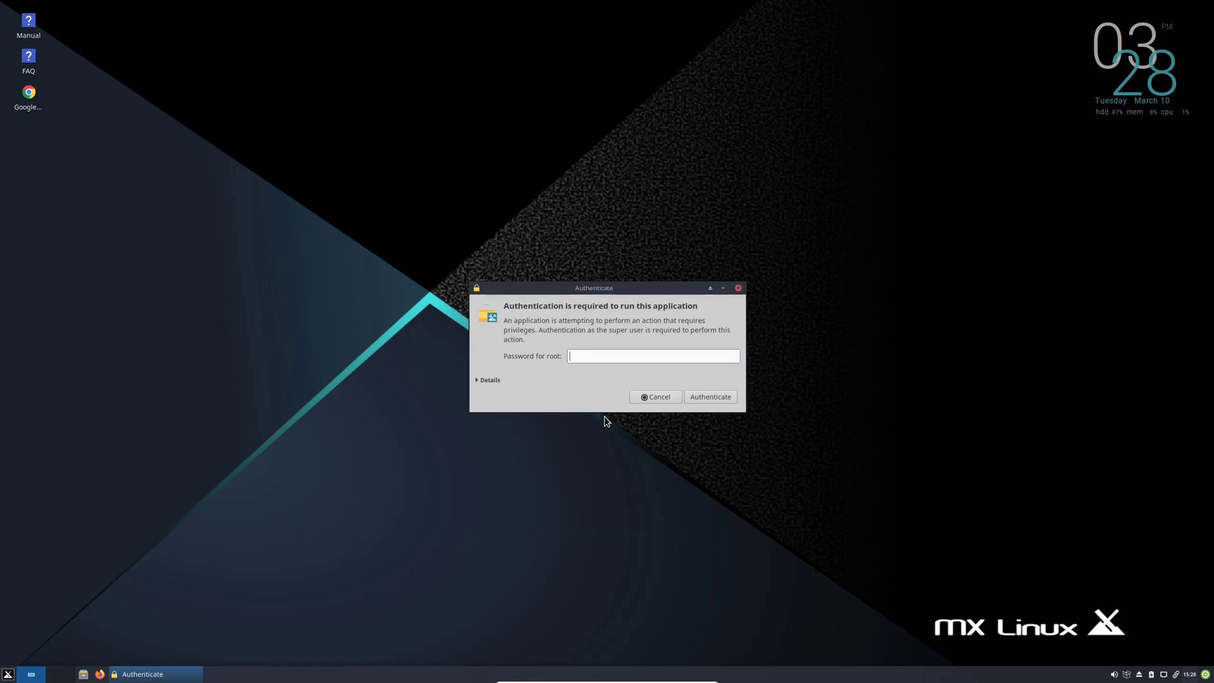
pyautogui.write('*******')
pyautogui.press('Return')
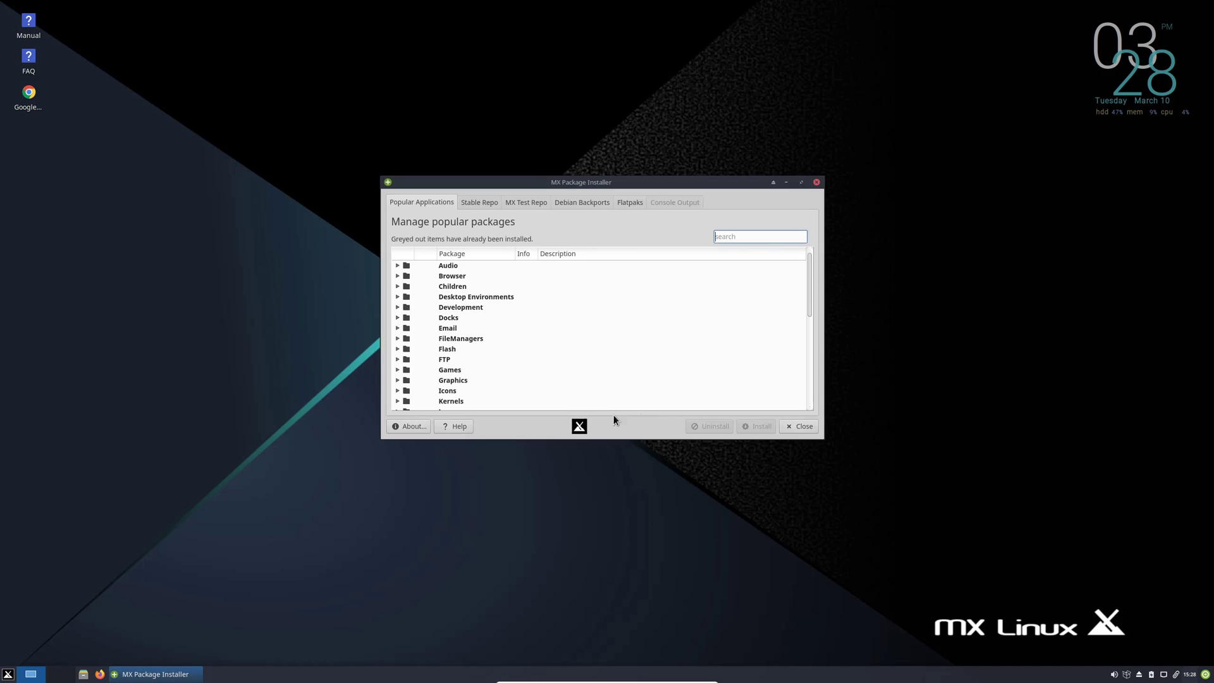
# Maximize the installer, expand Audio and Browser, tick Opera and start installing it.
pyautogui.click(801, 182)
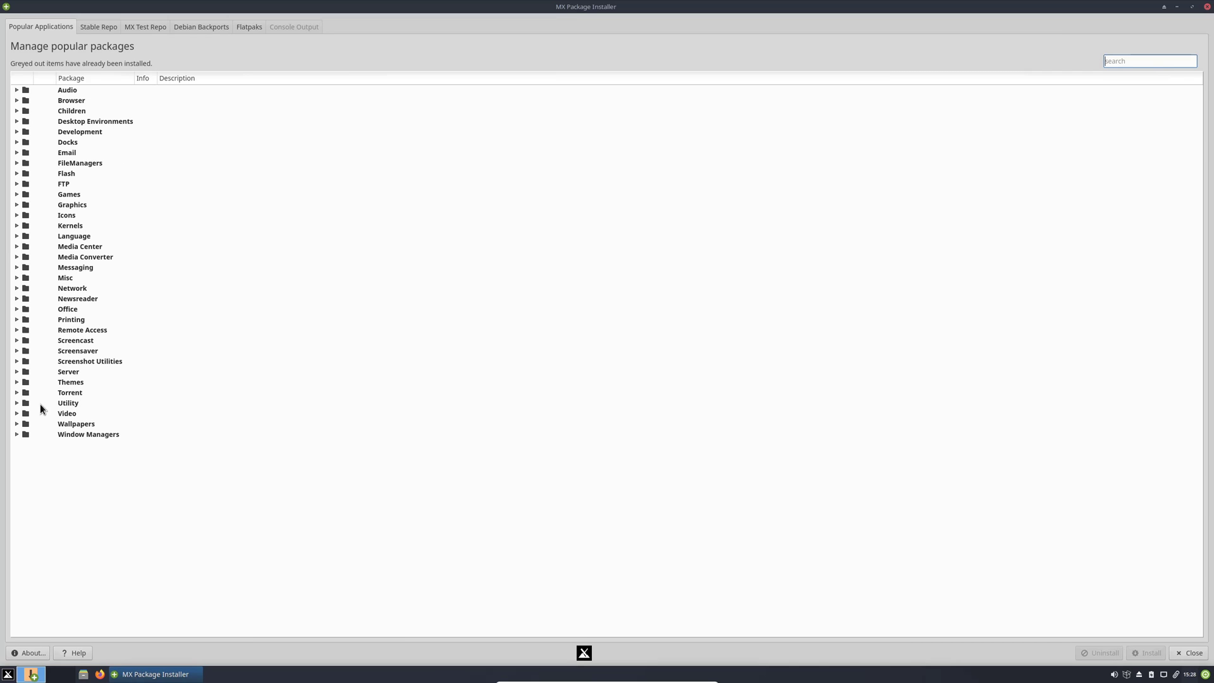
pyautogui.click(17, 90)
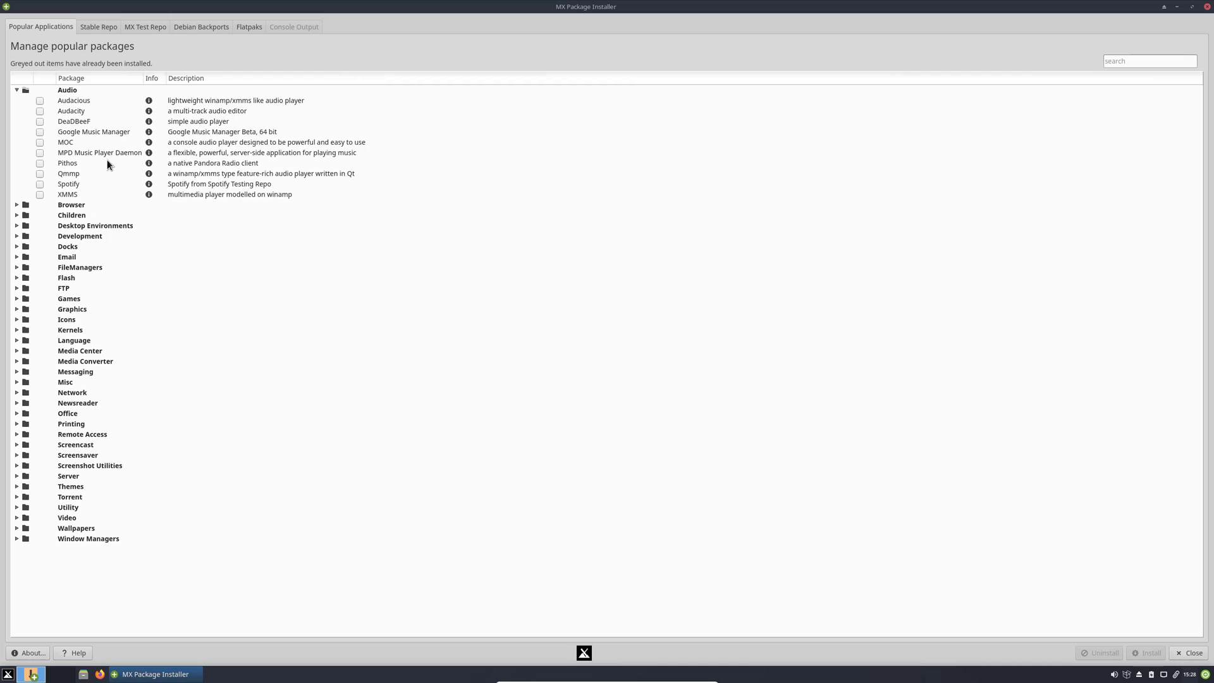
pyautogui.click(16, 204)
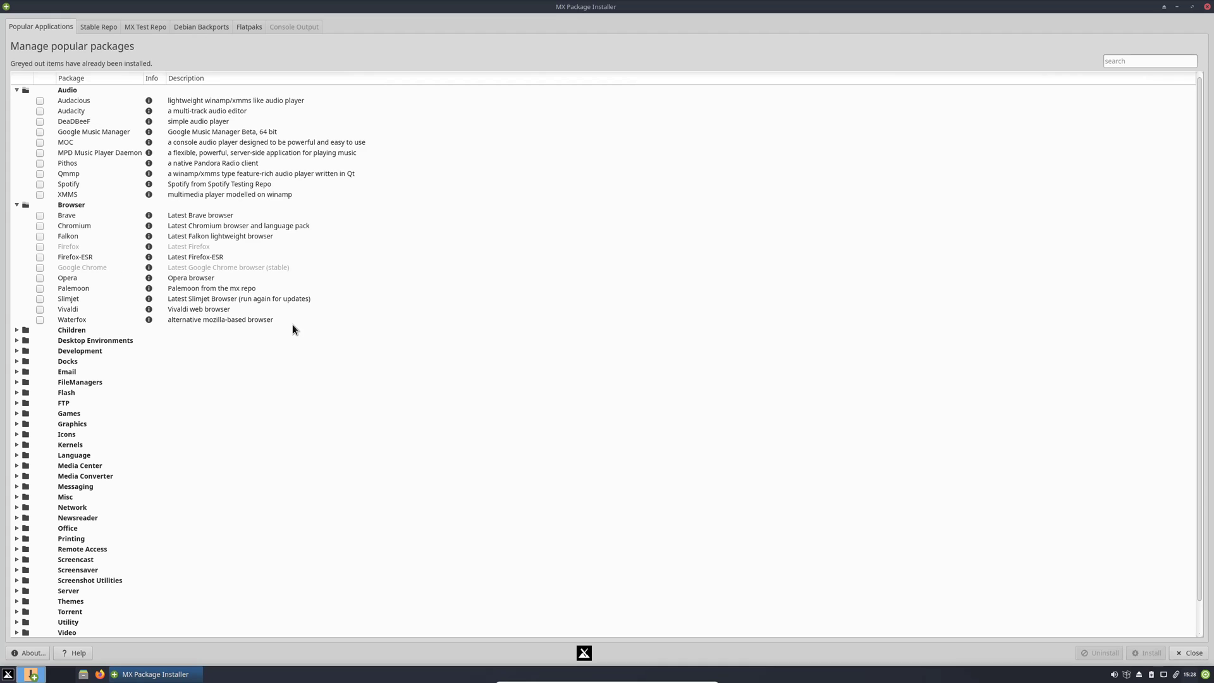
pyautogui.click(40, 278)
pyautogui.click(1143, 652)
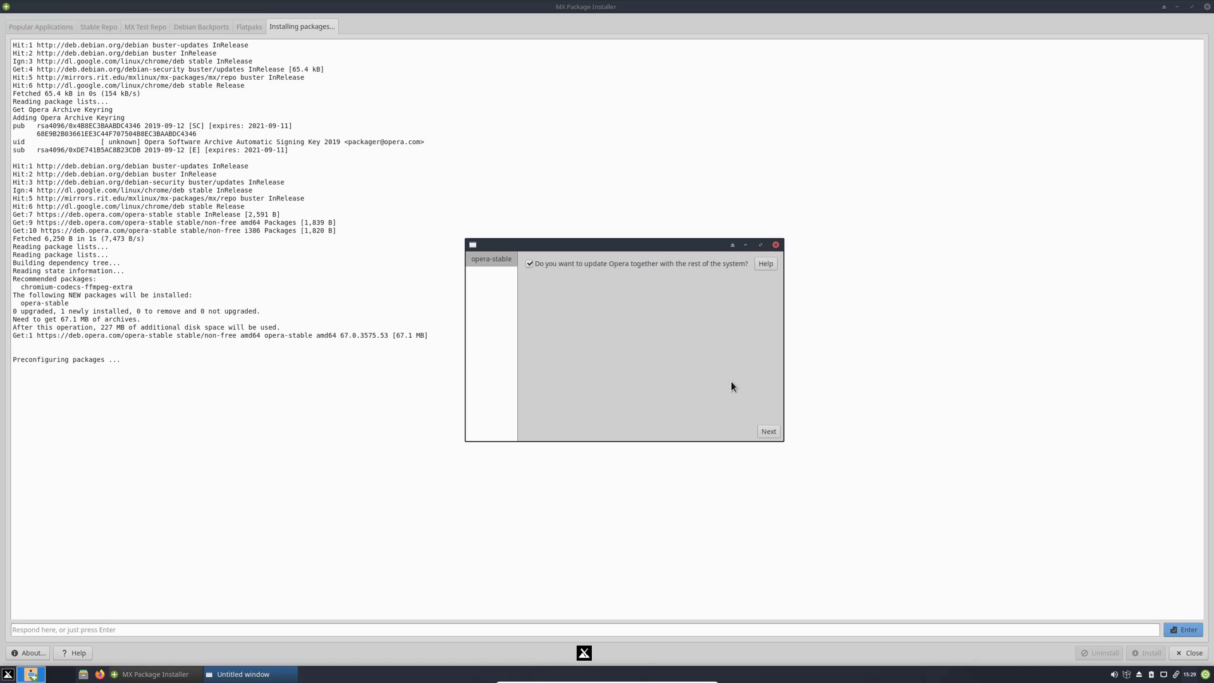
# Accept the Opera debconf update prompt and acknowledge the completed installation.
pyautogui.click(771, 433)
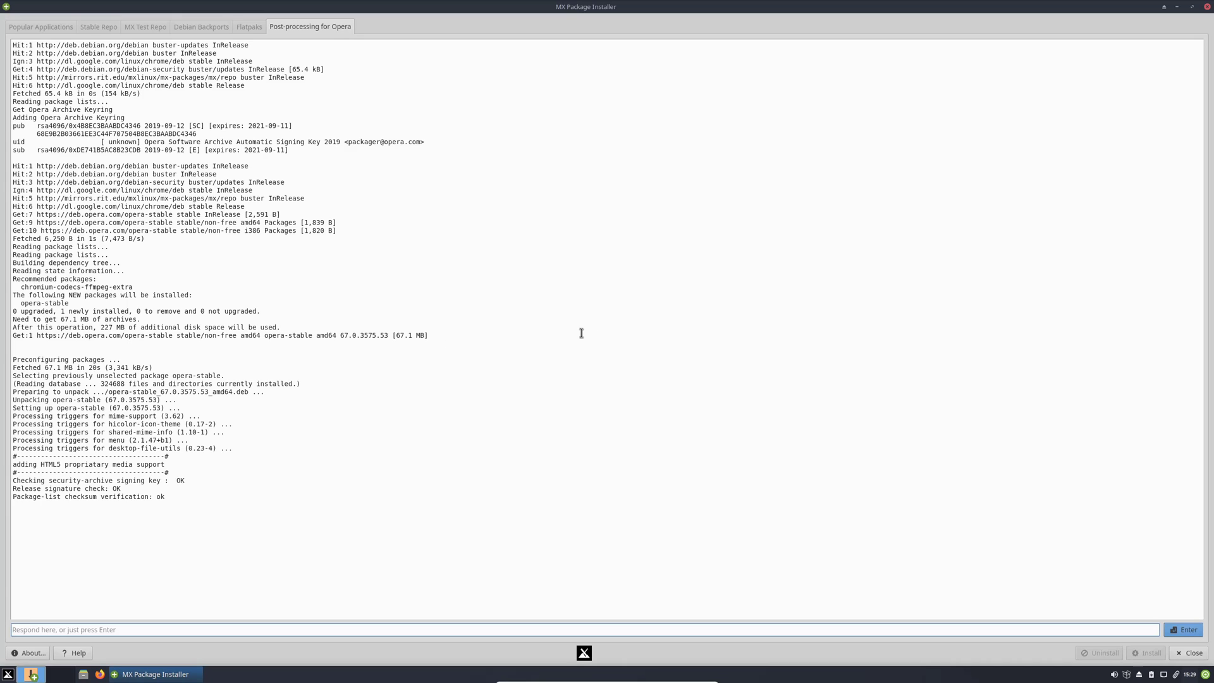
pyautogui.click(632, 330)
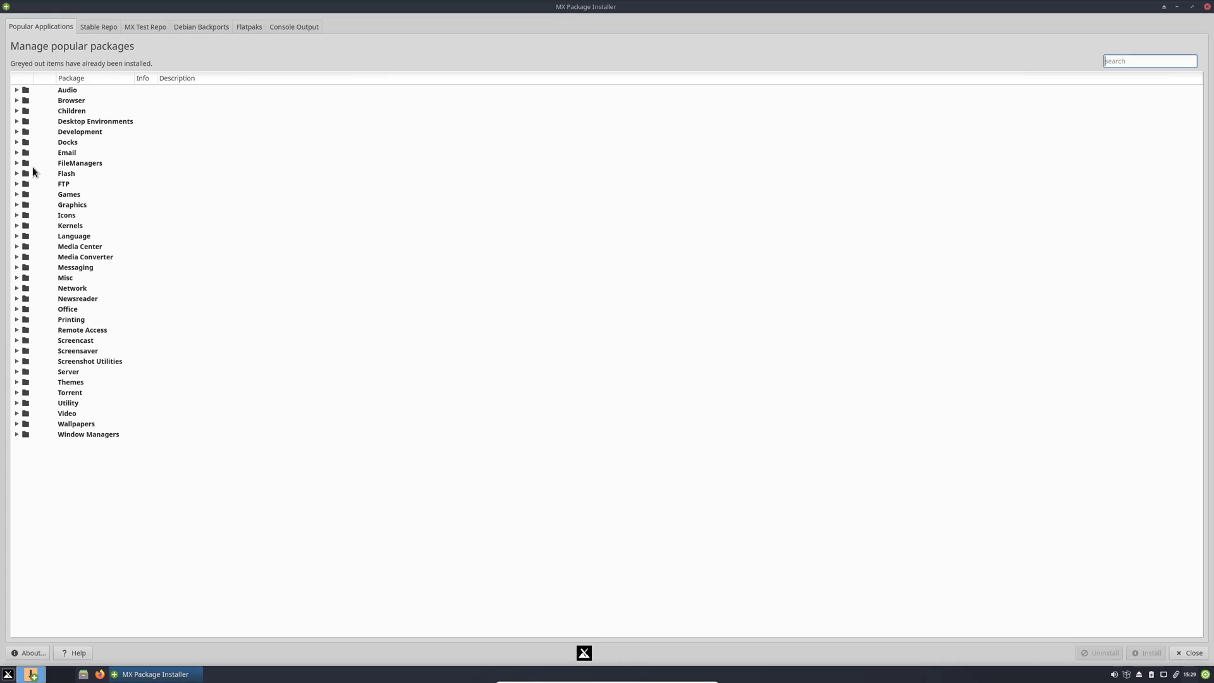
# Expand the Browser category, minimize the installer, and add Opera to the desktop from the Whisker Menu's Internet list.
pyautogui.click(17, 101)
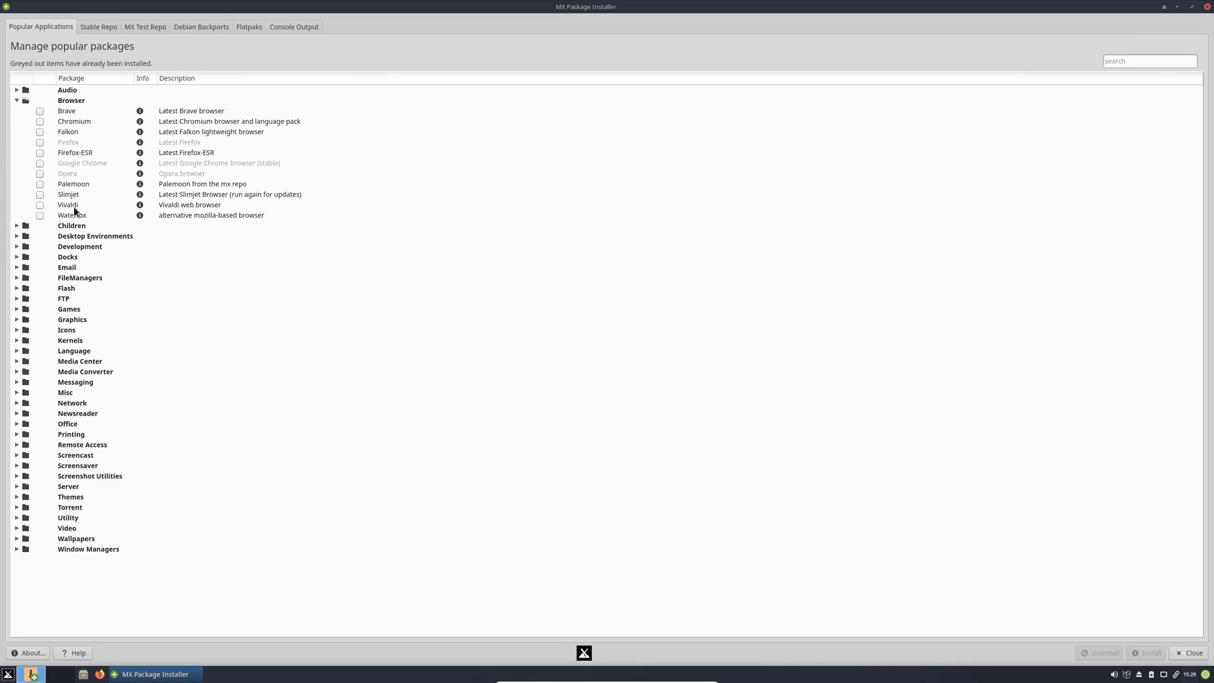
pyautogui.click(1176, 7)
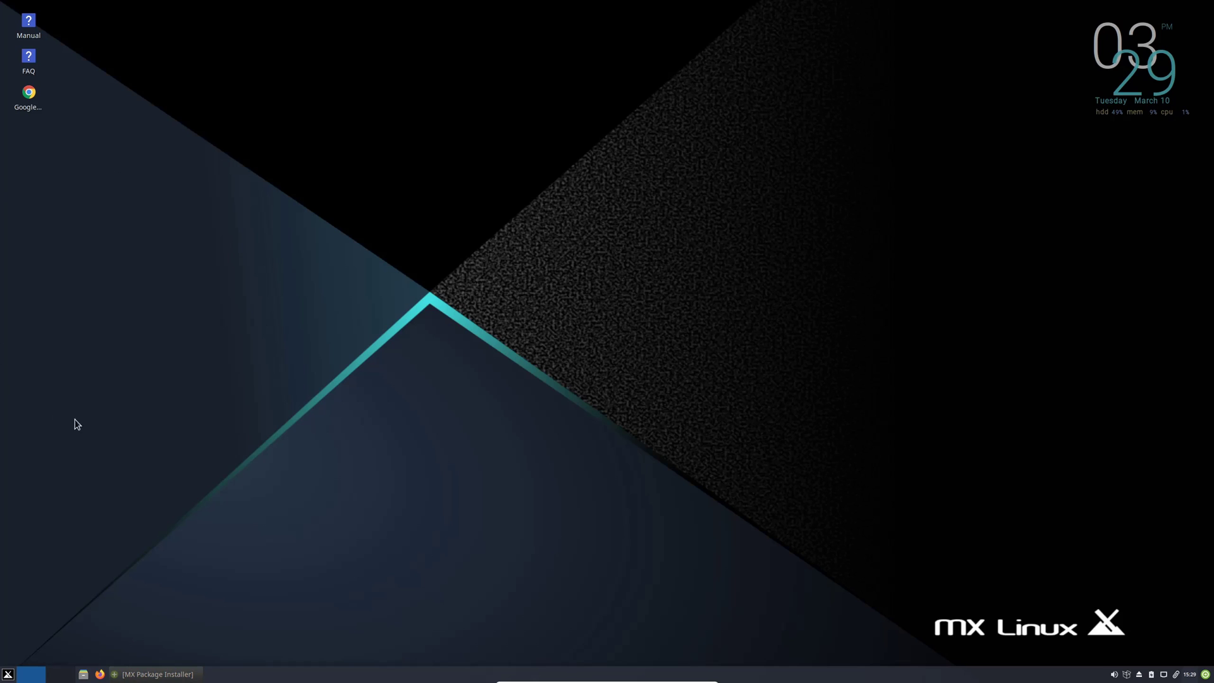
pyautogui.click(7, 675)
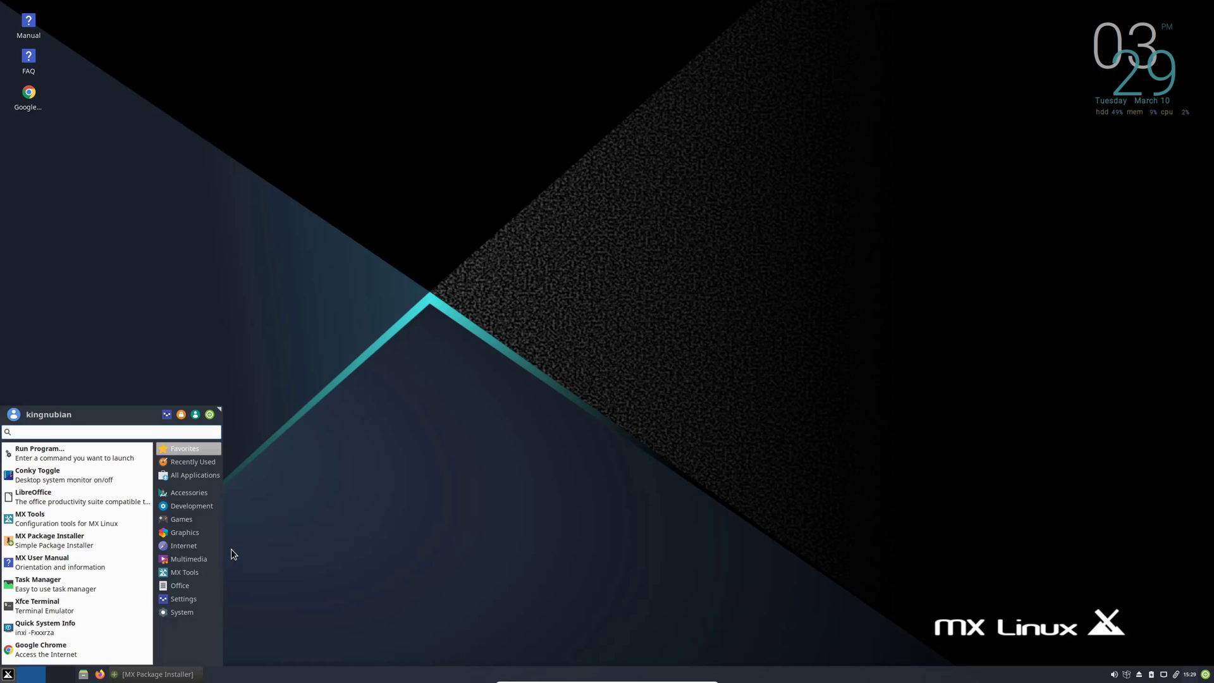
pyautogui.click(201, 547)
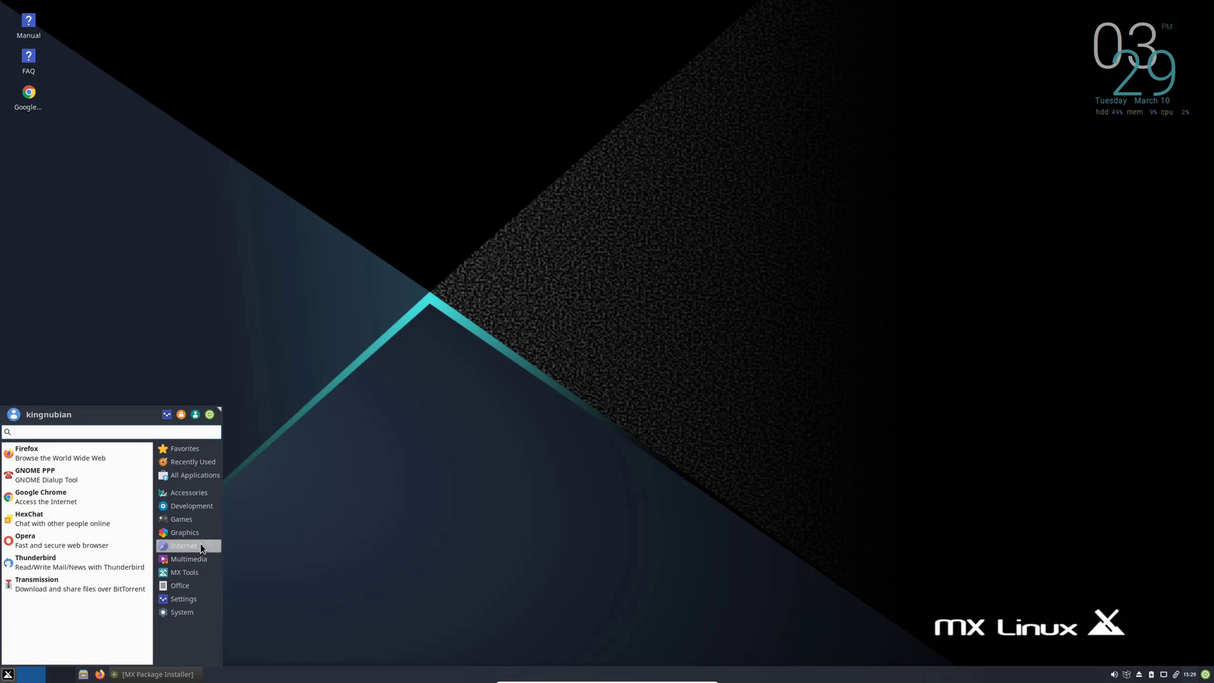
pyautogui.rightClick(76, 548)
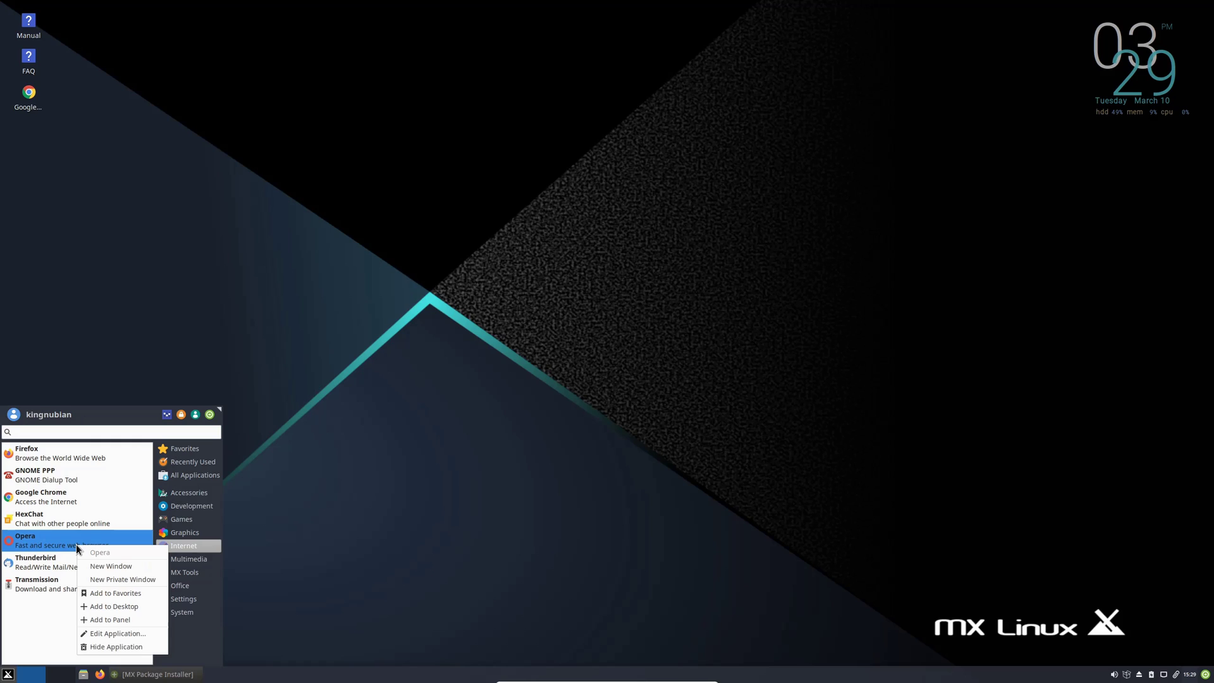
pyautogui.click(119, 604)
pyautogui.click(435, 410)
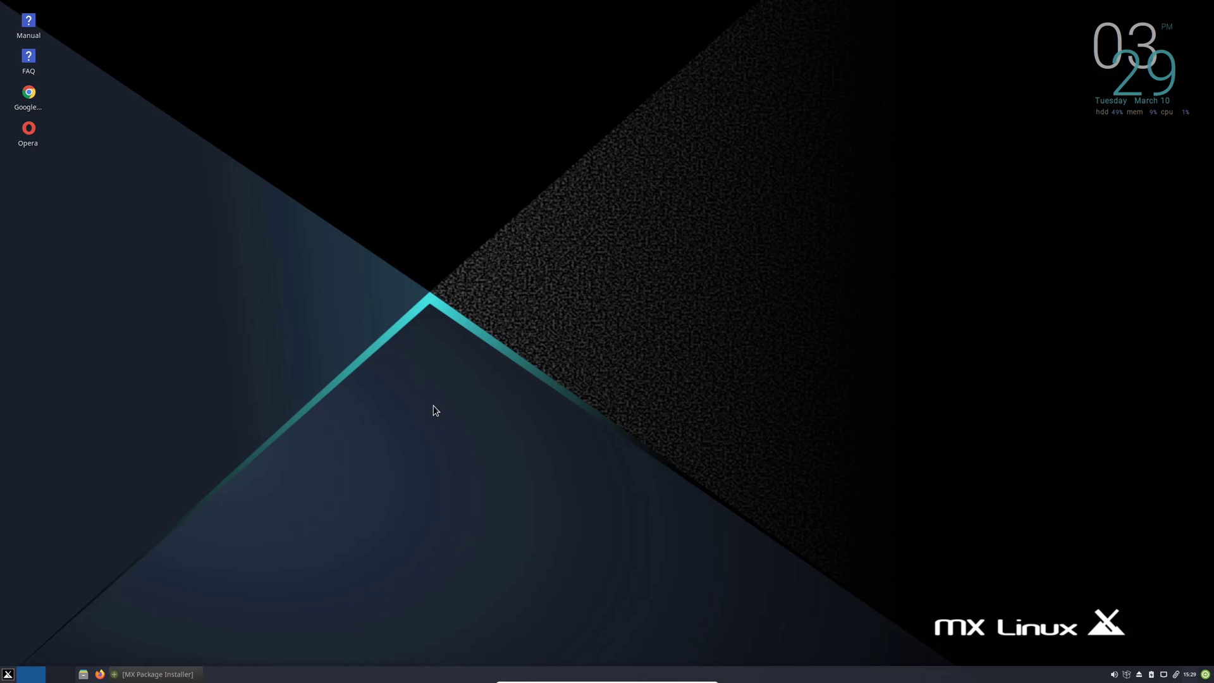
# Launch Opera from its new desktop shortcut, close it, and restore MX Package Installer.
pyautogui.doubleClick(28, 134)
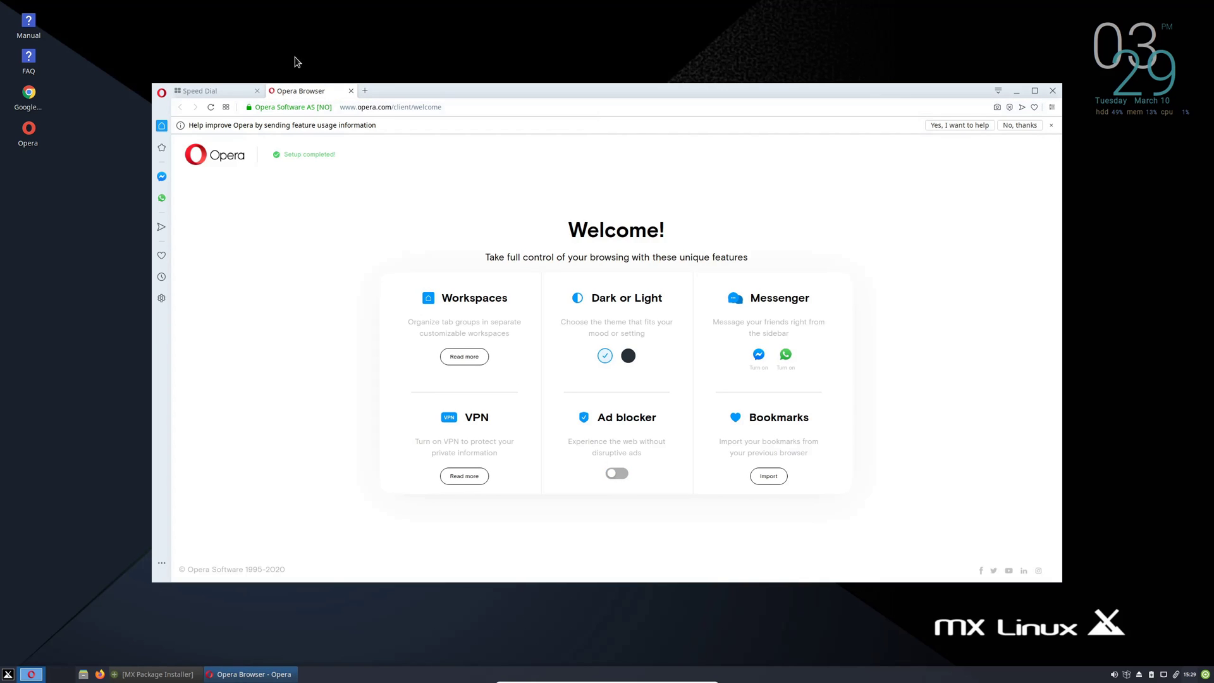
pyautogui.click(1052, 90)
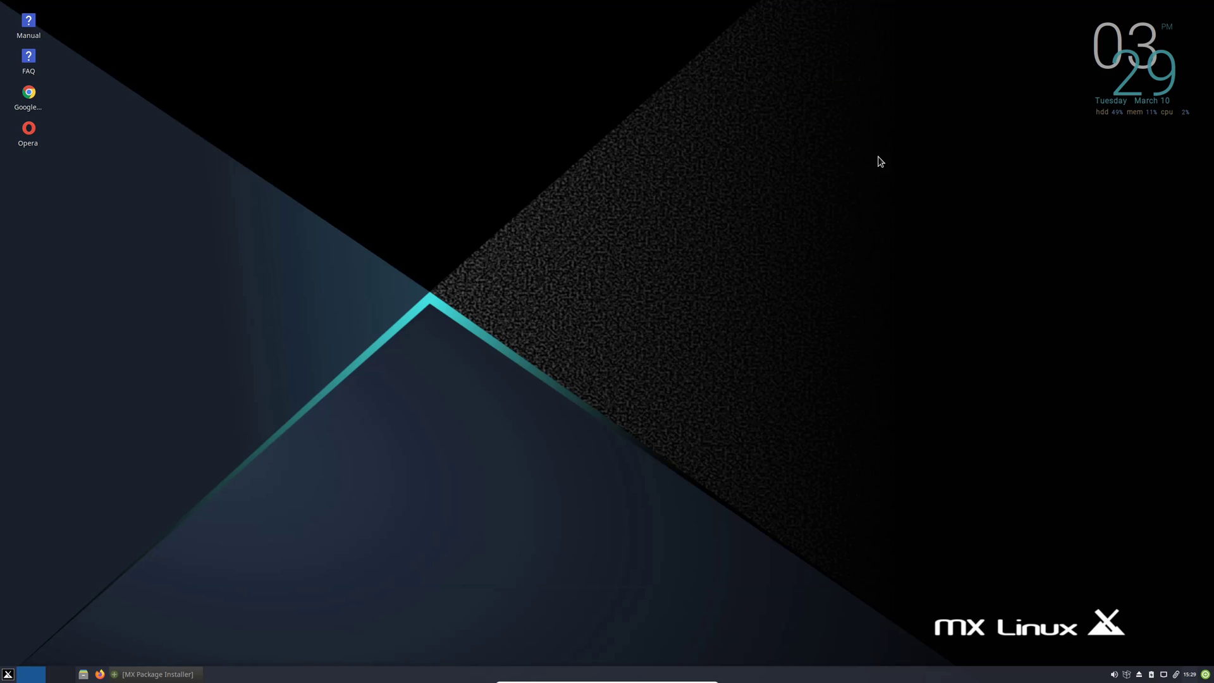
pyautogui.click(139, 675)
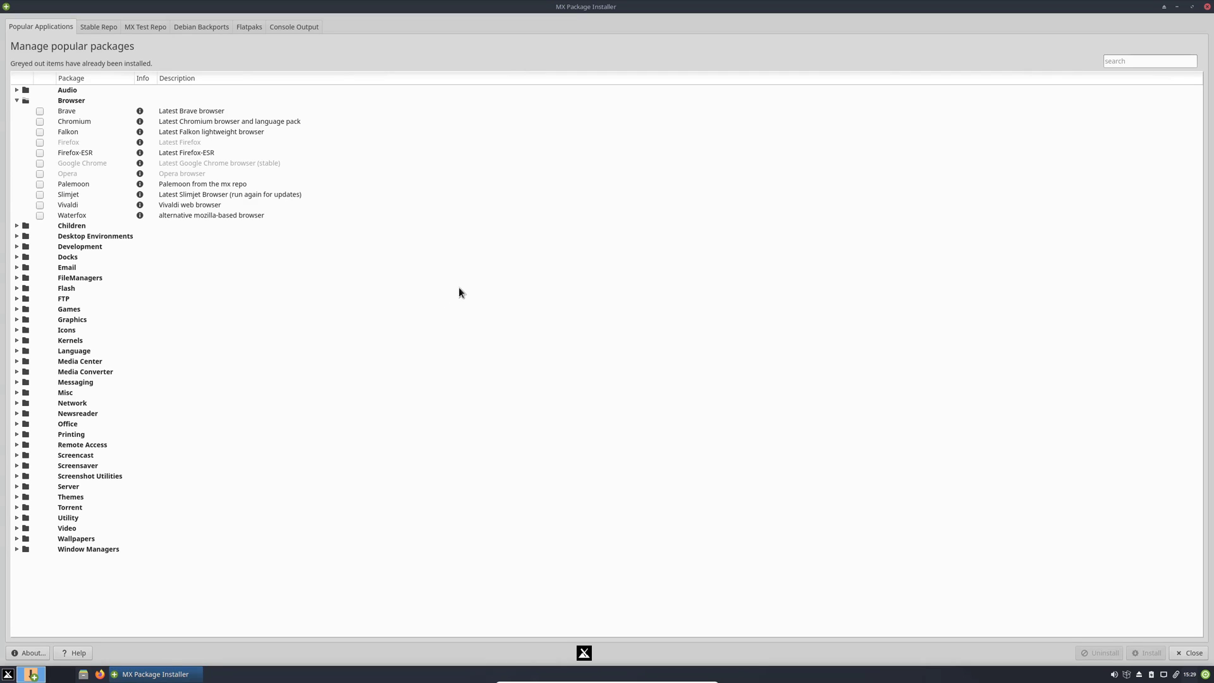
# Expand Desktop Environments, Development, Email, FileManagers, Window Managers, Wallpapers and Video in Popular Applications.
pyautogui.click(16, 235)
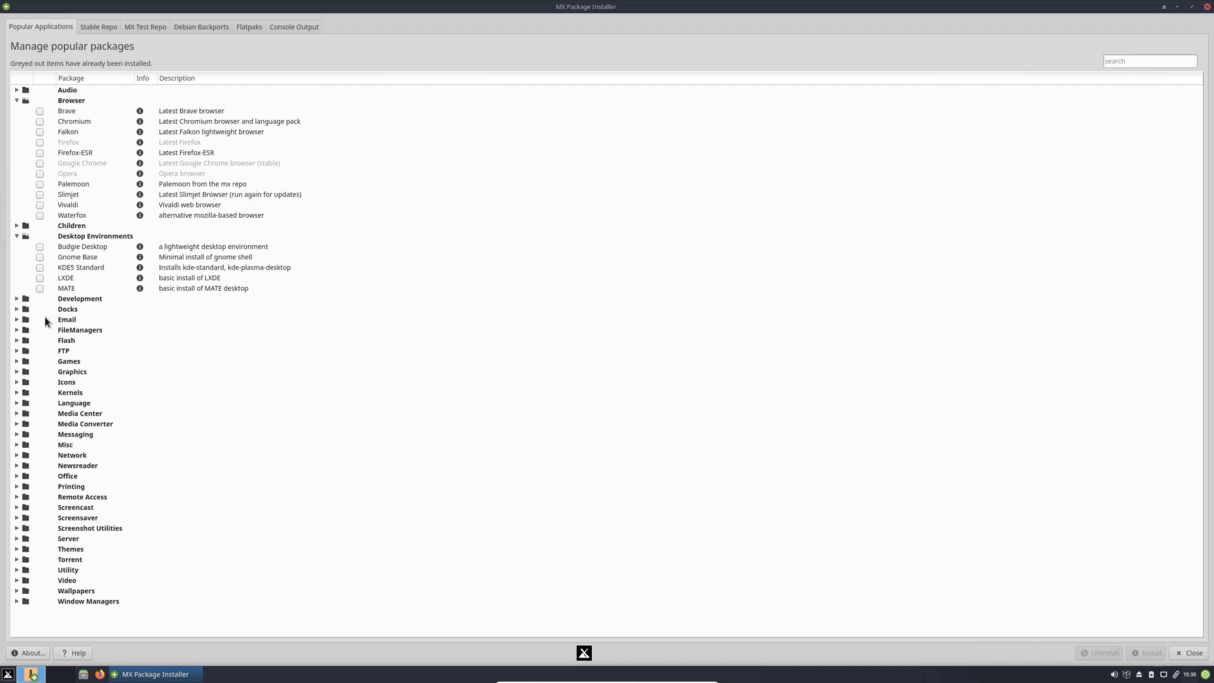
pyautogui.click(17, 298)
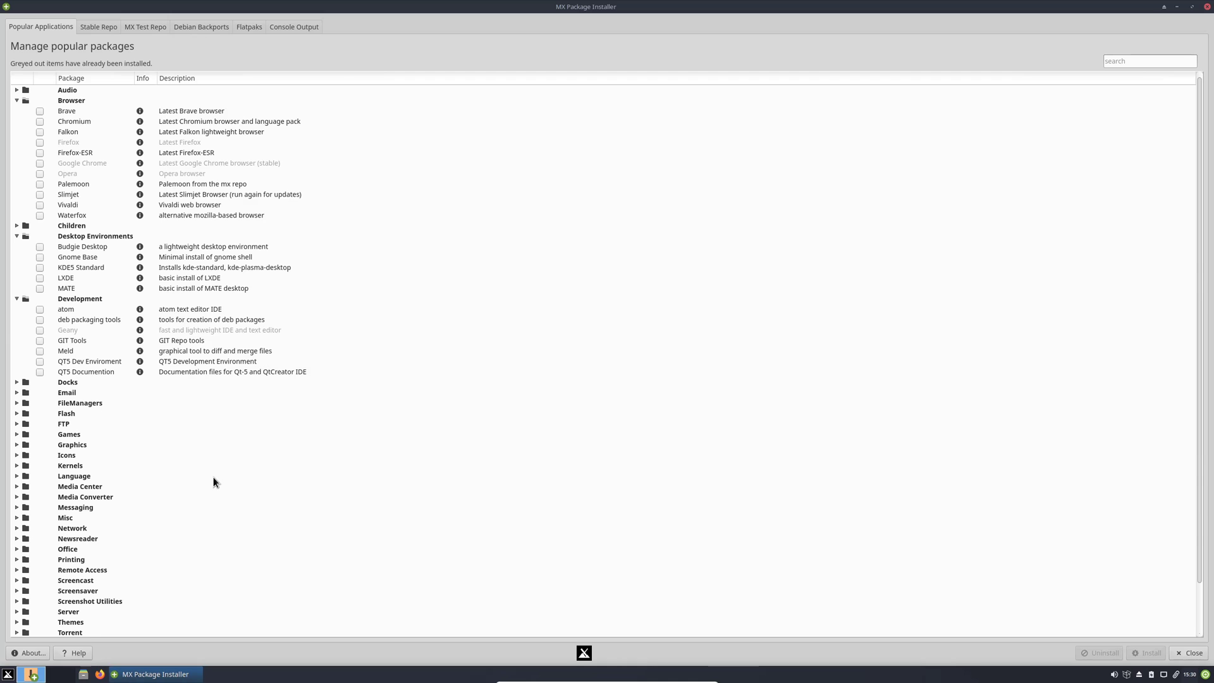
pyautogui.scroll(-2, 203, 488)
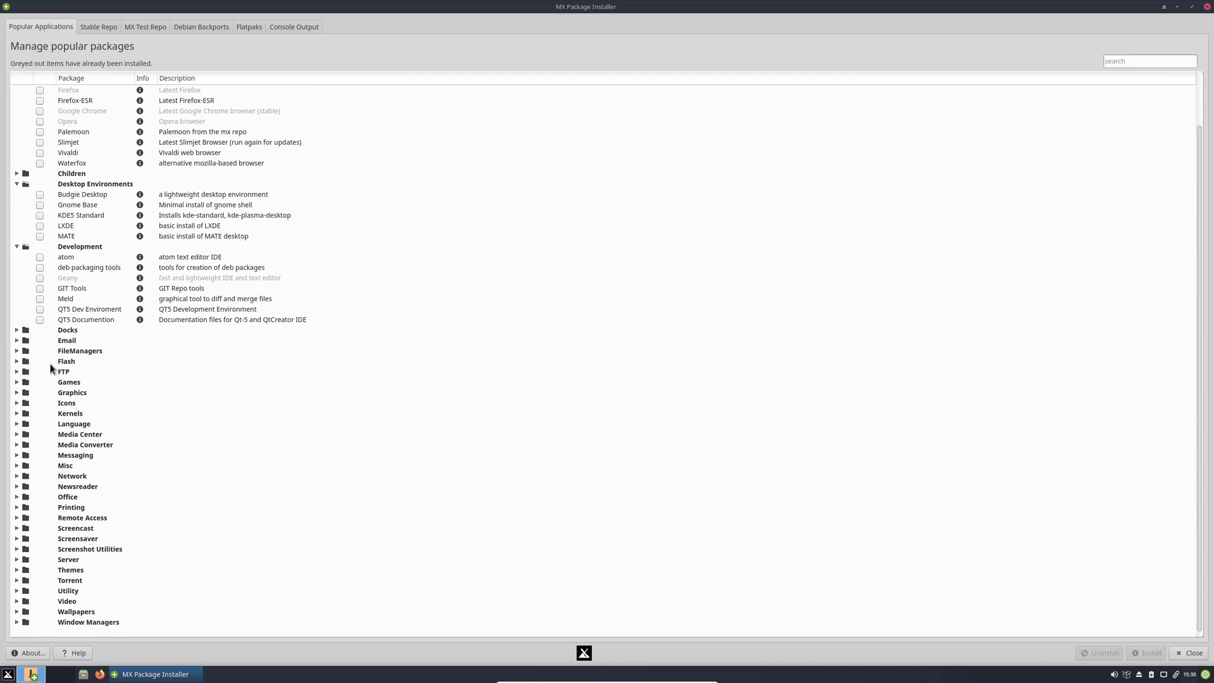
pyautogui.click(17, 340)
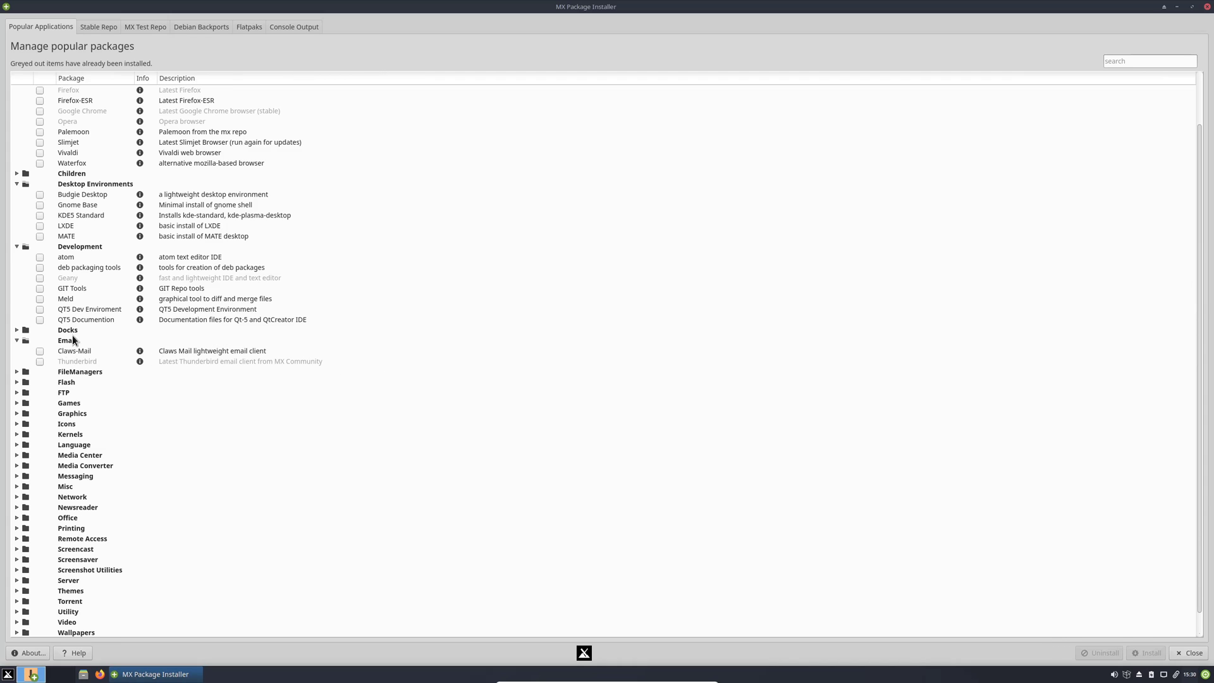
pyautogui.click(16, 371)
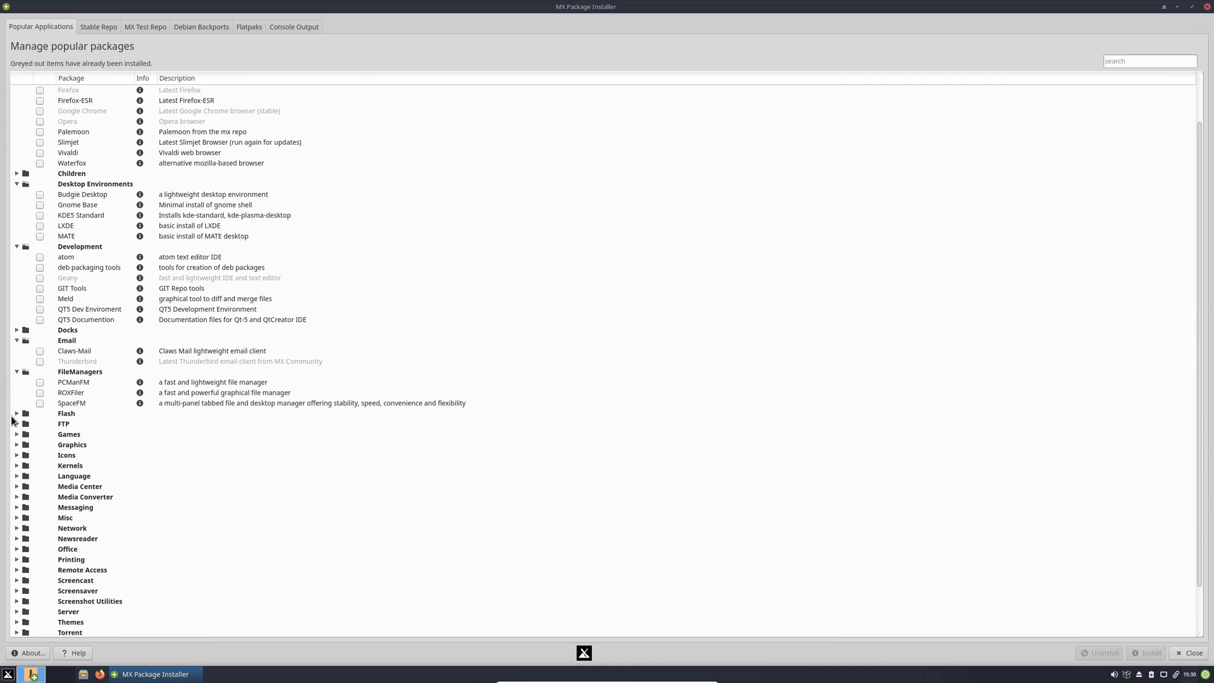
pyautogui.scroll(-3, 196, 474)
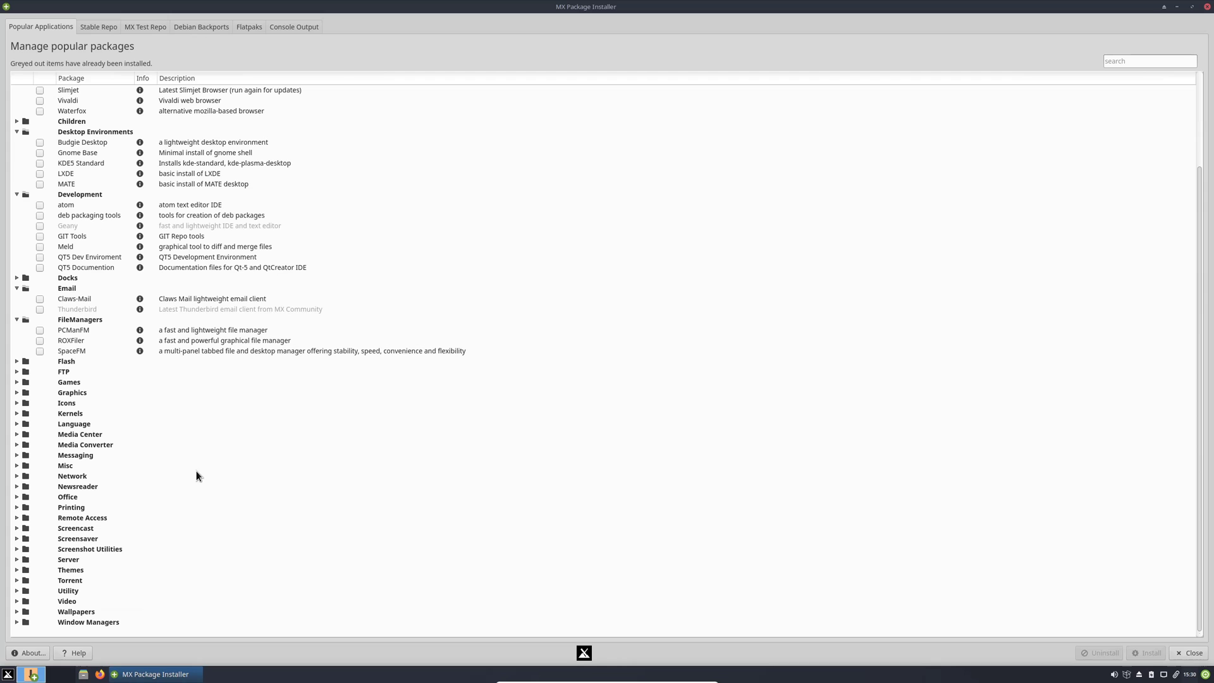
pyautogui.click(17, 623)
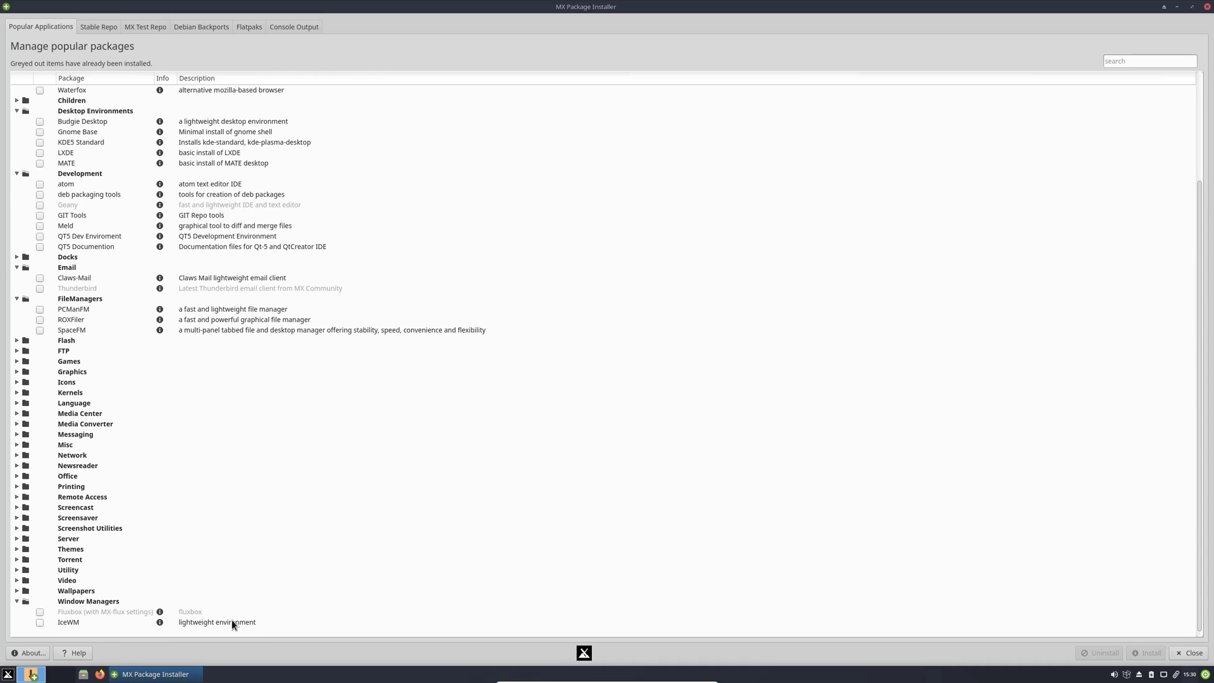
pyautogui.click(24, 591)
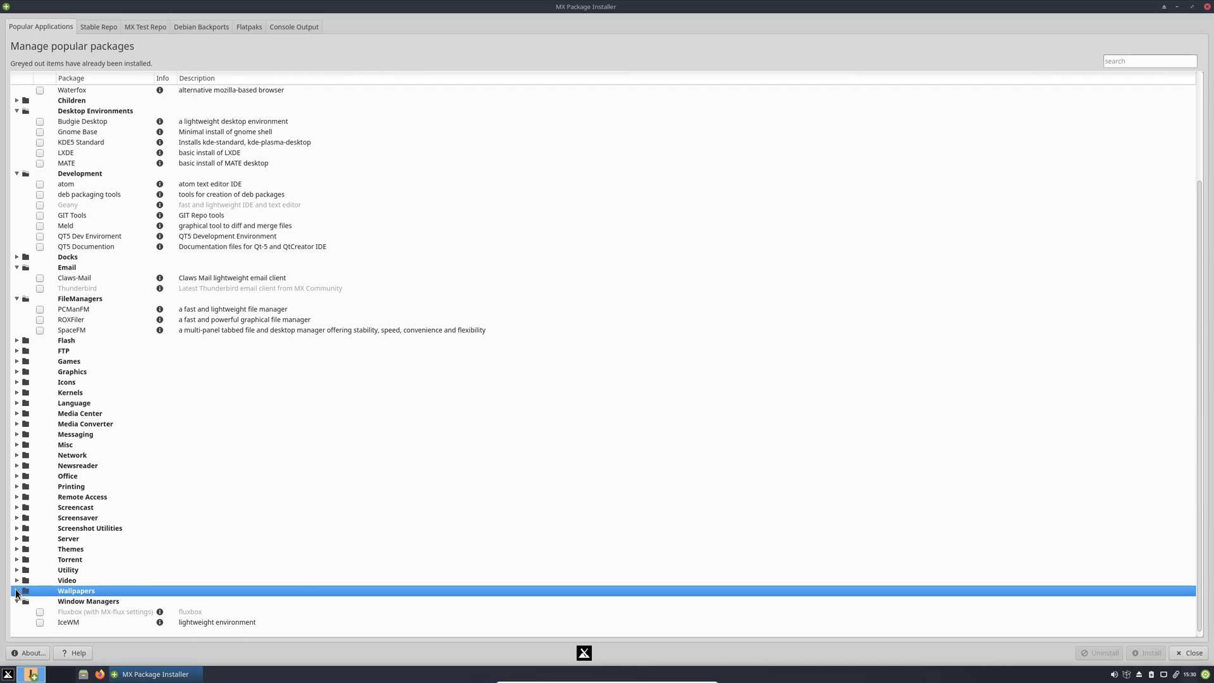
pyautogui.click(17, 591)
pyautogui.scroll(-2, 188, 502)
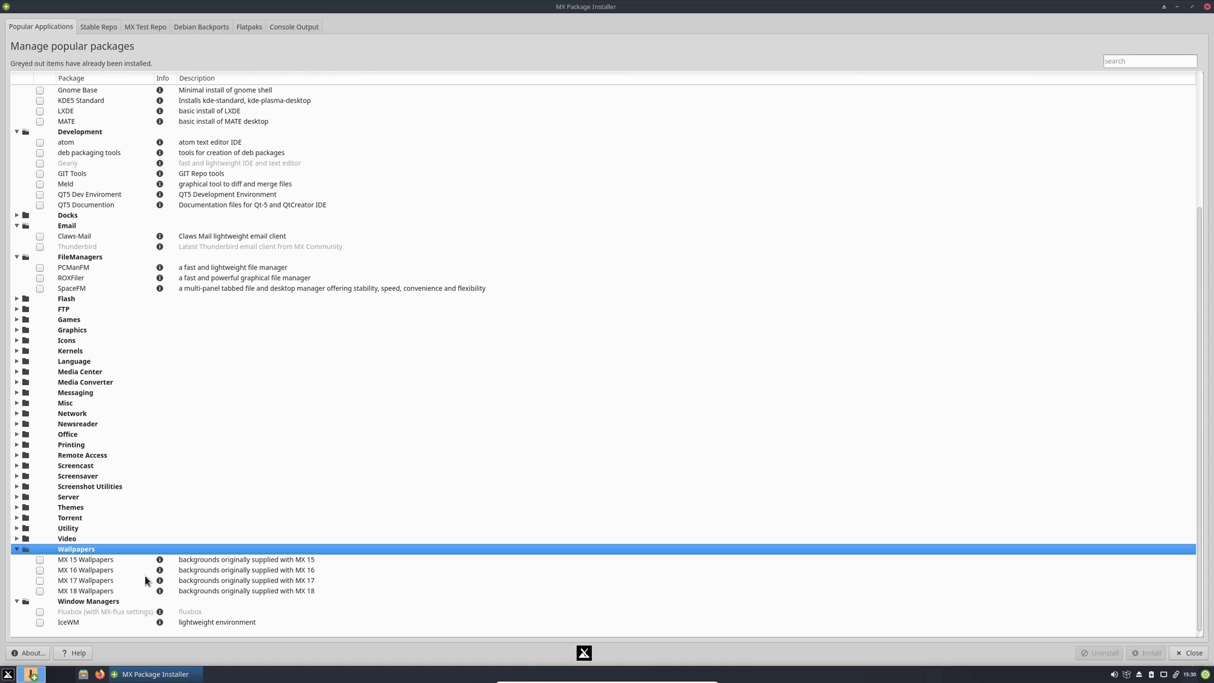
pyautogui.click(17, 538)
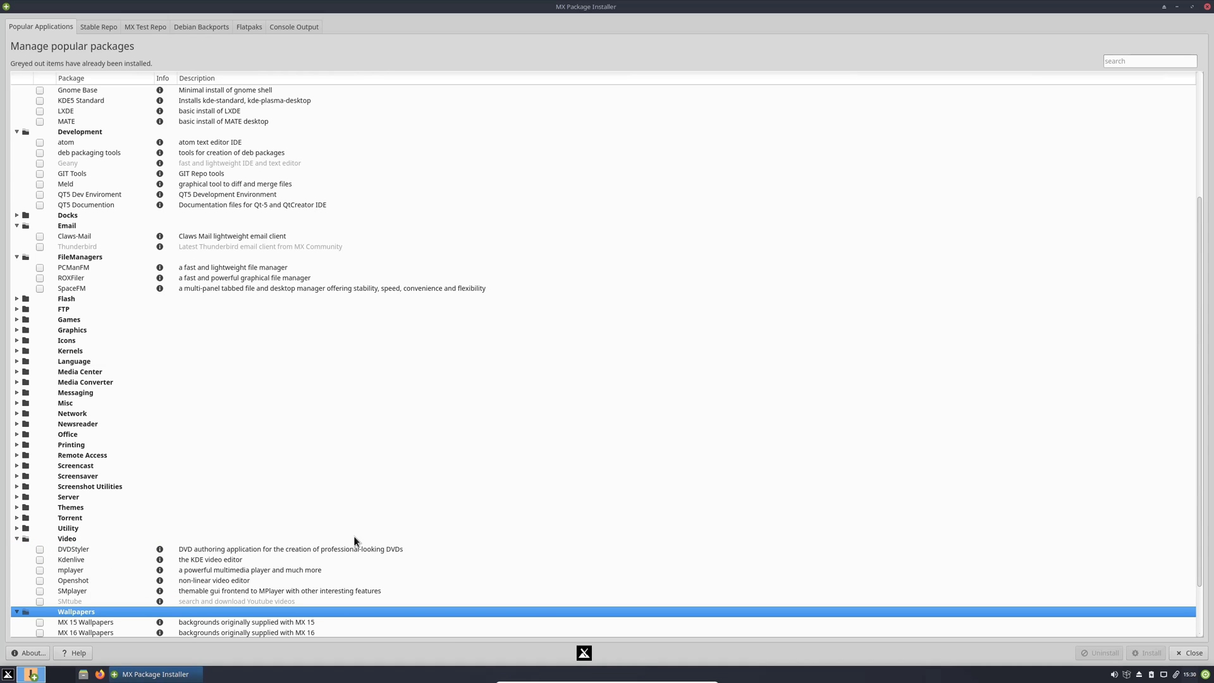
# Close the installer and MX Tools, then browse Recently Used, Favorites, All and Accessories in the Whisker Menu.
pyautogui.click(1207, 6)
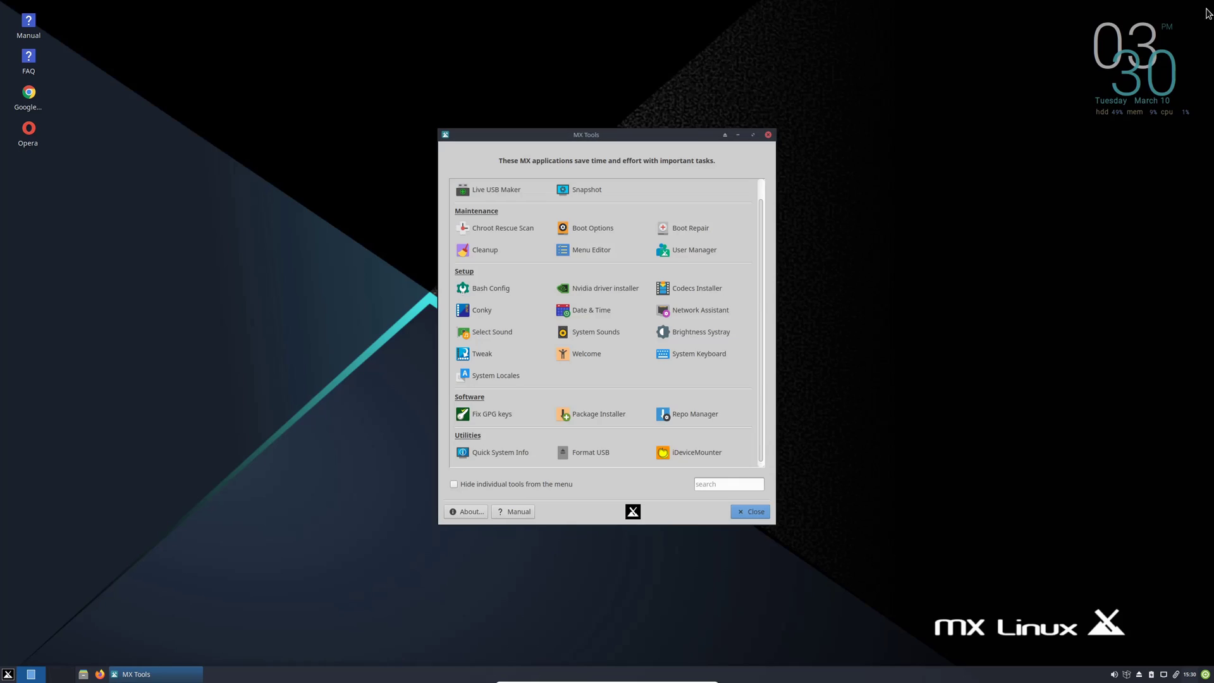
pyautogui.click(768, 134)
pyautogui.click(7, 674)
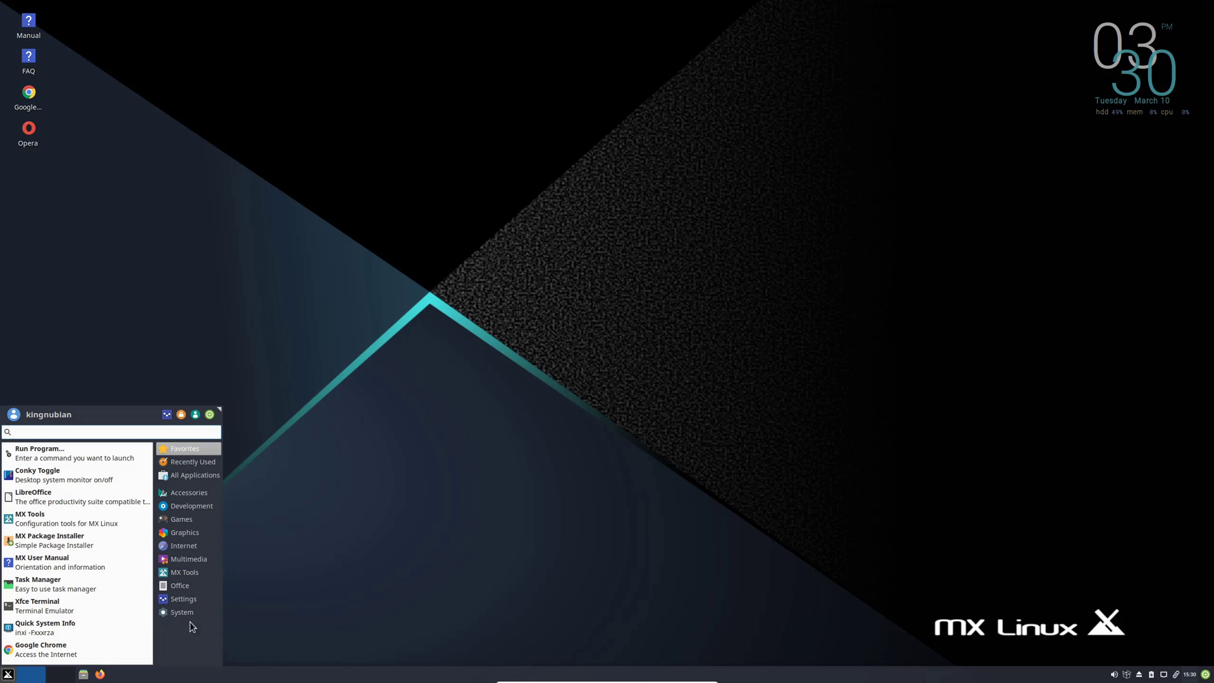
pyautogui.click(195, 464)
pyautogui.click(192, 448)
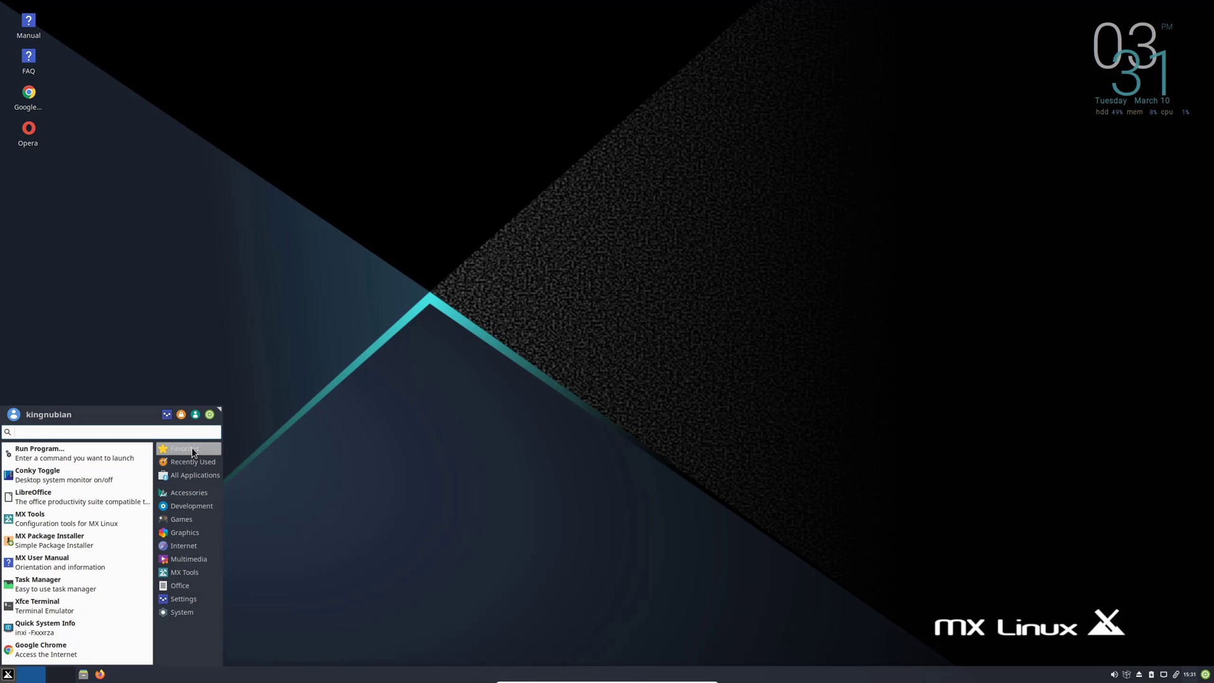
pyautogui.click(199, 458)
pyautogui.click(210, 474)
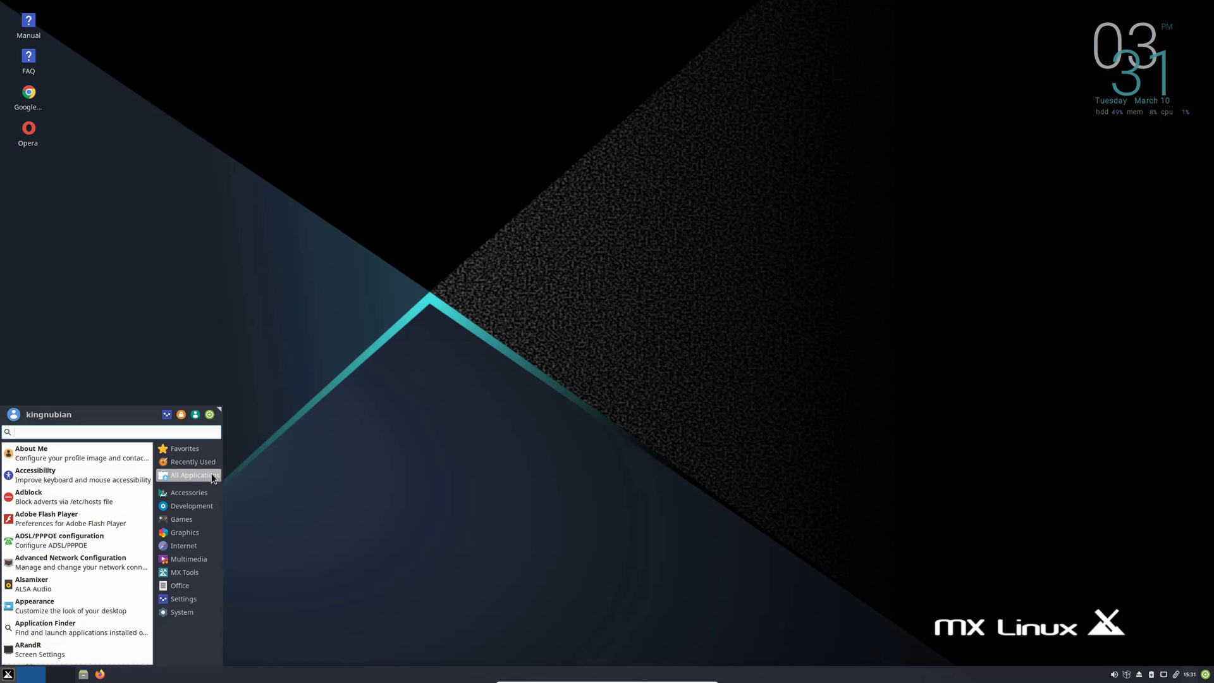
pyautogui.click(210, 493)
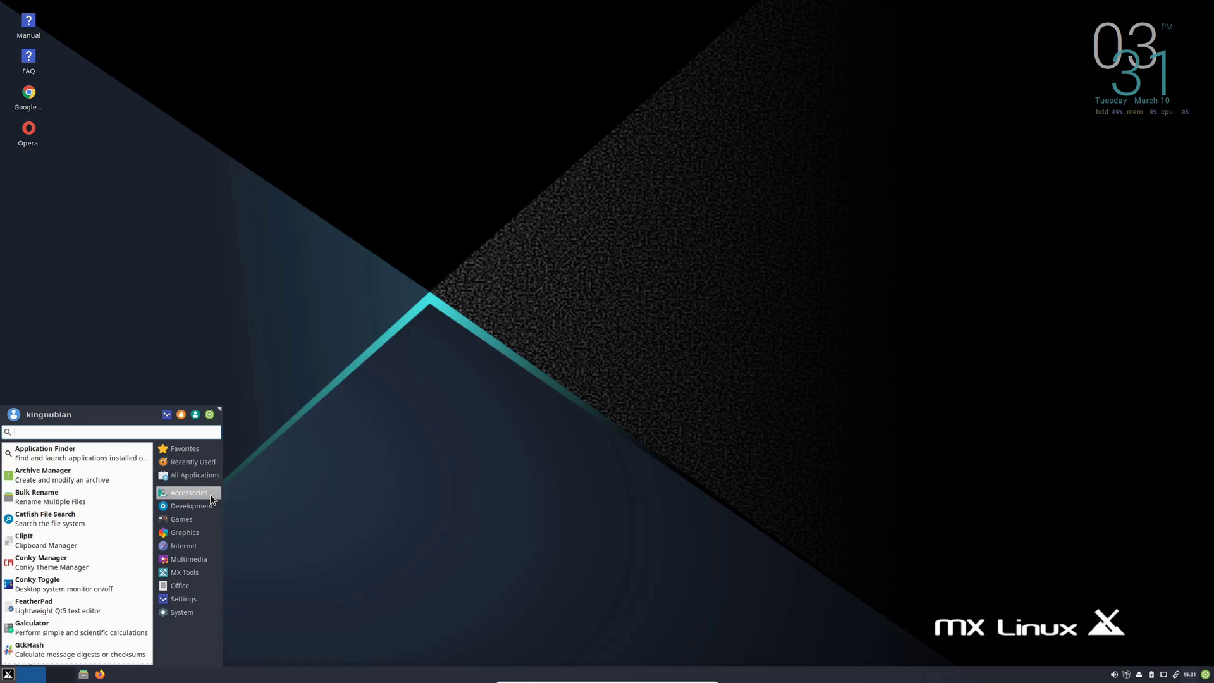
# Browse the Development, Games, Graphics, Internet, Multimedia and MX Tools menu categories.
pyautogui.scroll(-8, 102, 551)
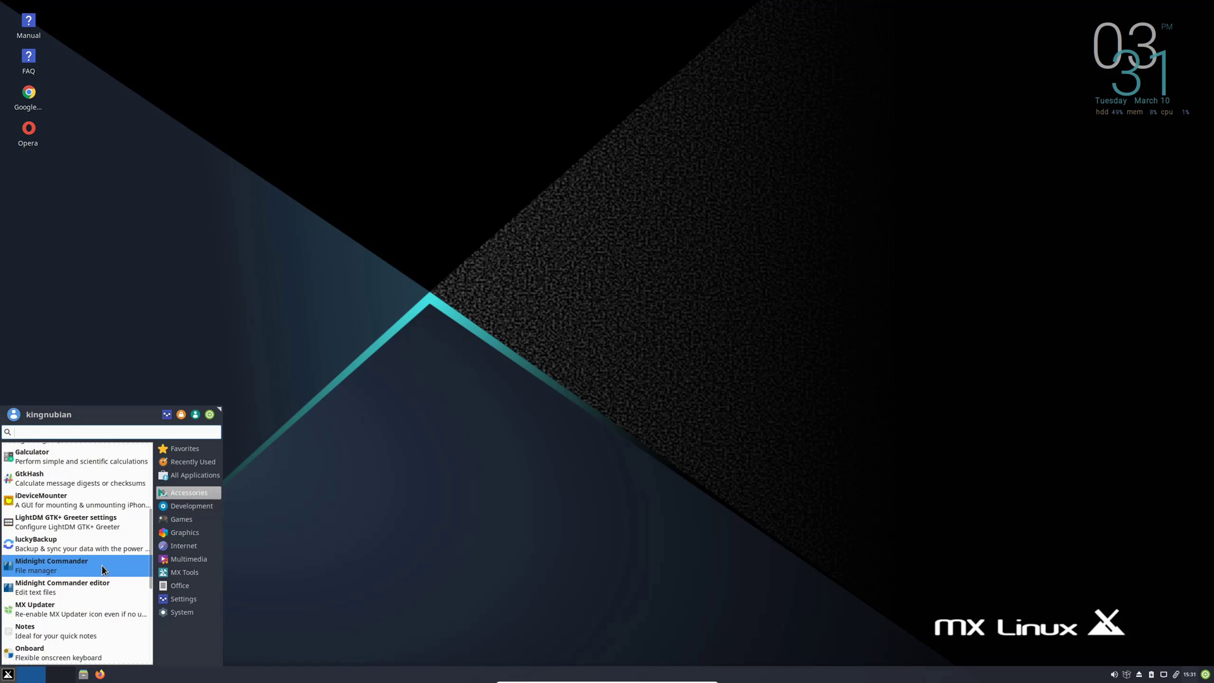
pyautogui.scroll(-2, 104, 572)
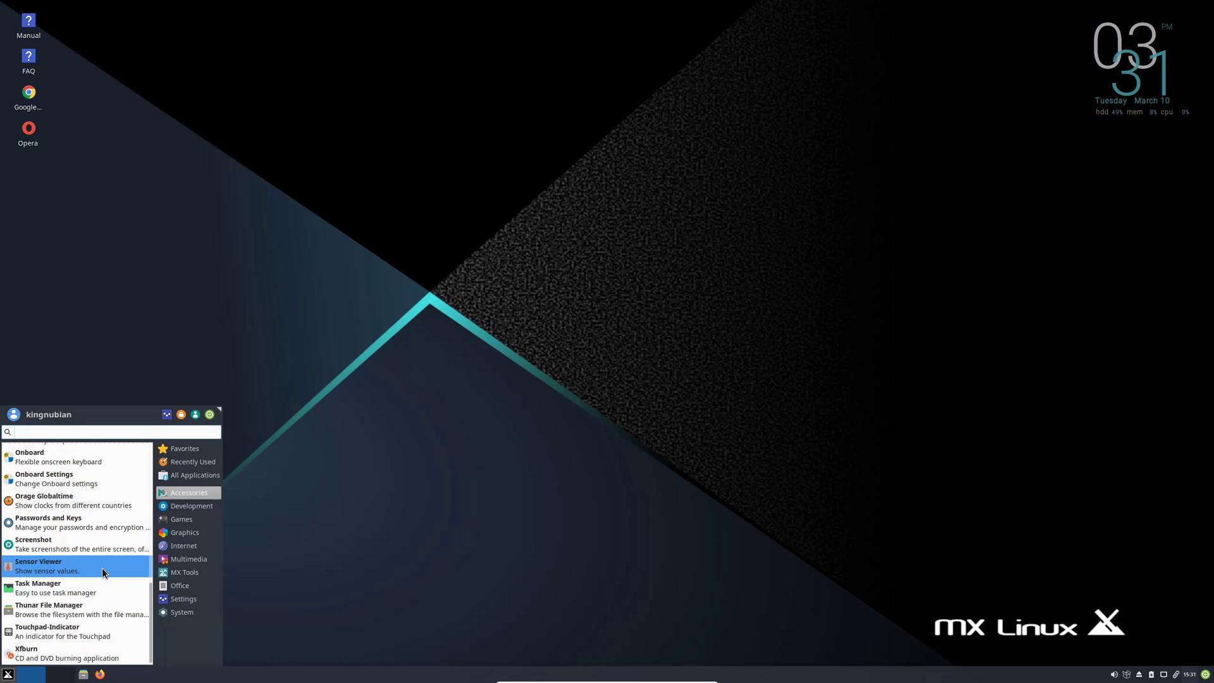
pyautogui.click(191, 508)
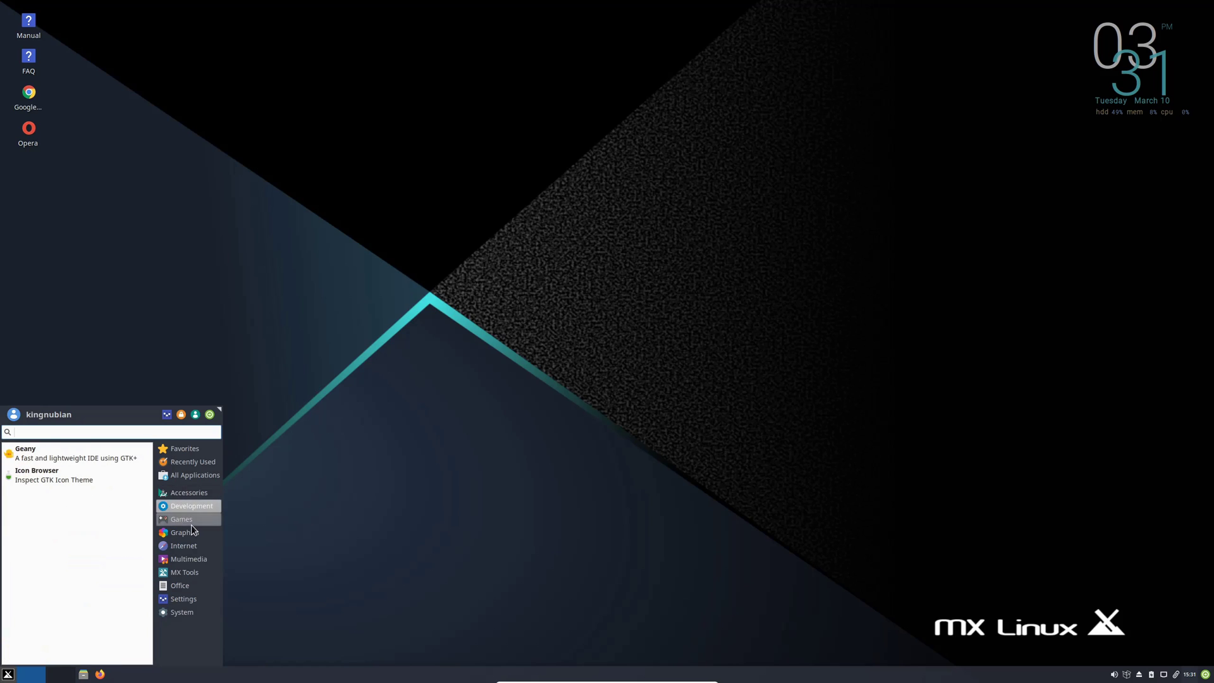
pyautogui.click(190, 520)
pyautogui.click(189, 533)
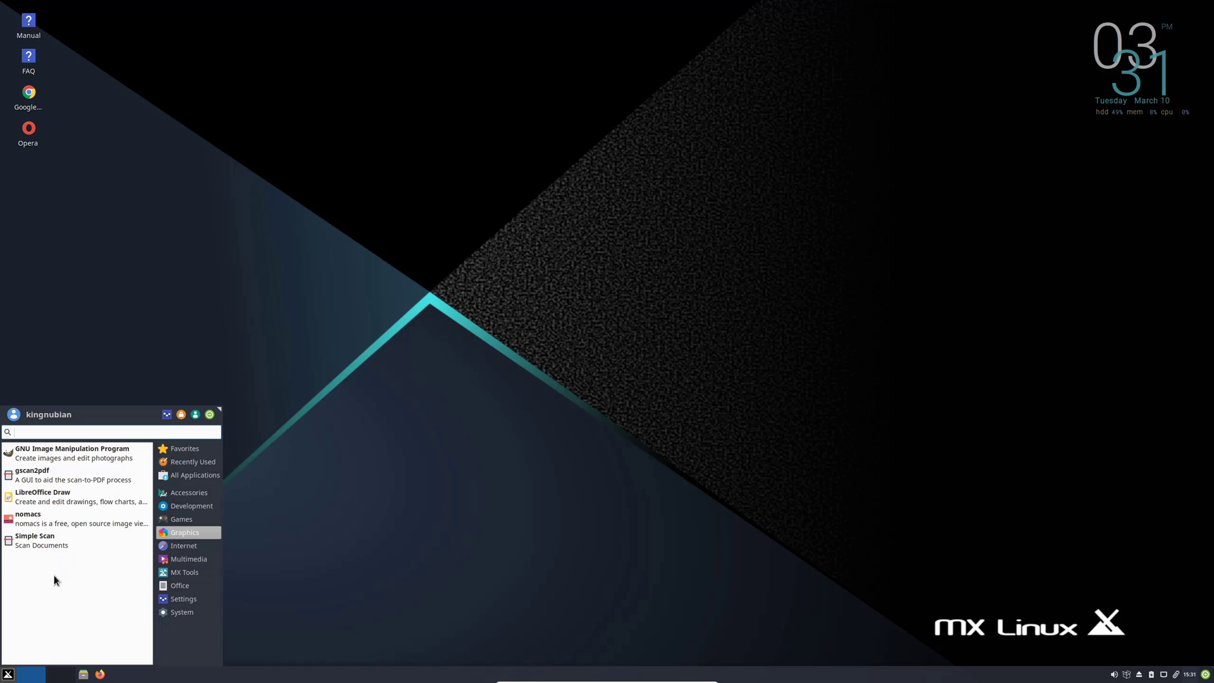
pyautogui.click(184, 548)
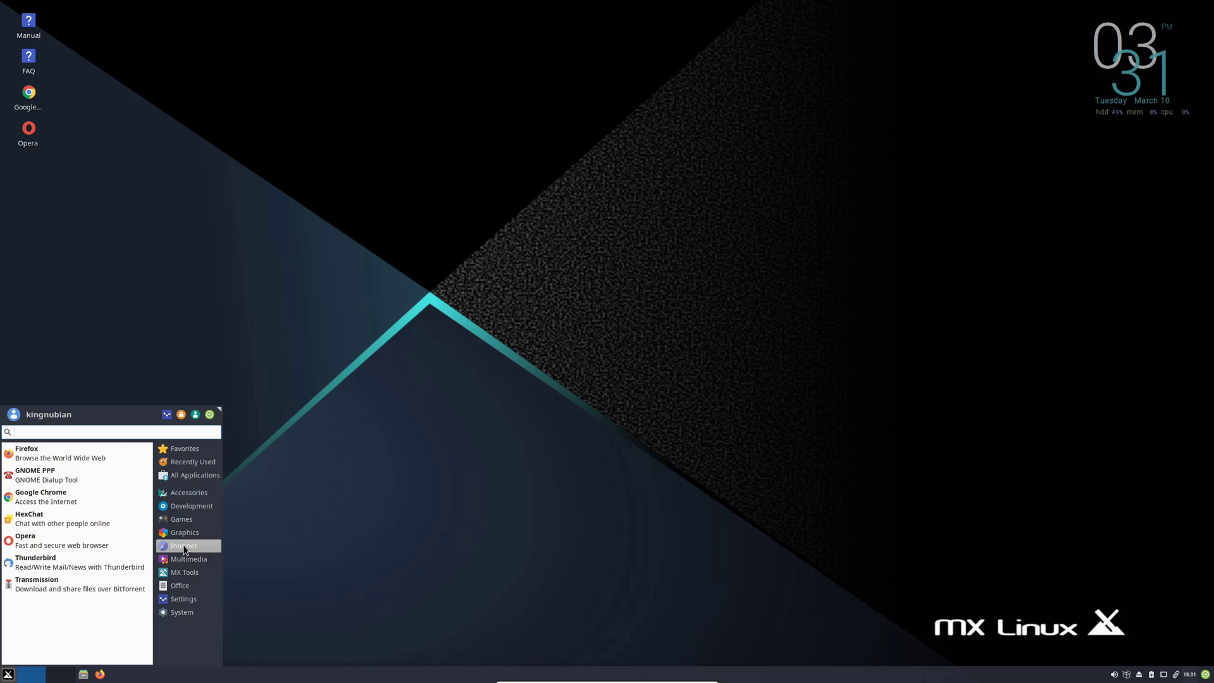
pyautogui.click(191, 560)
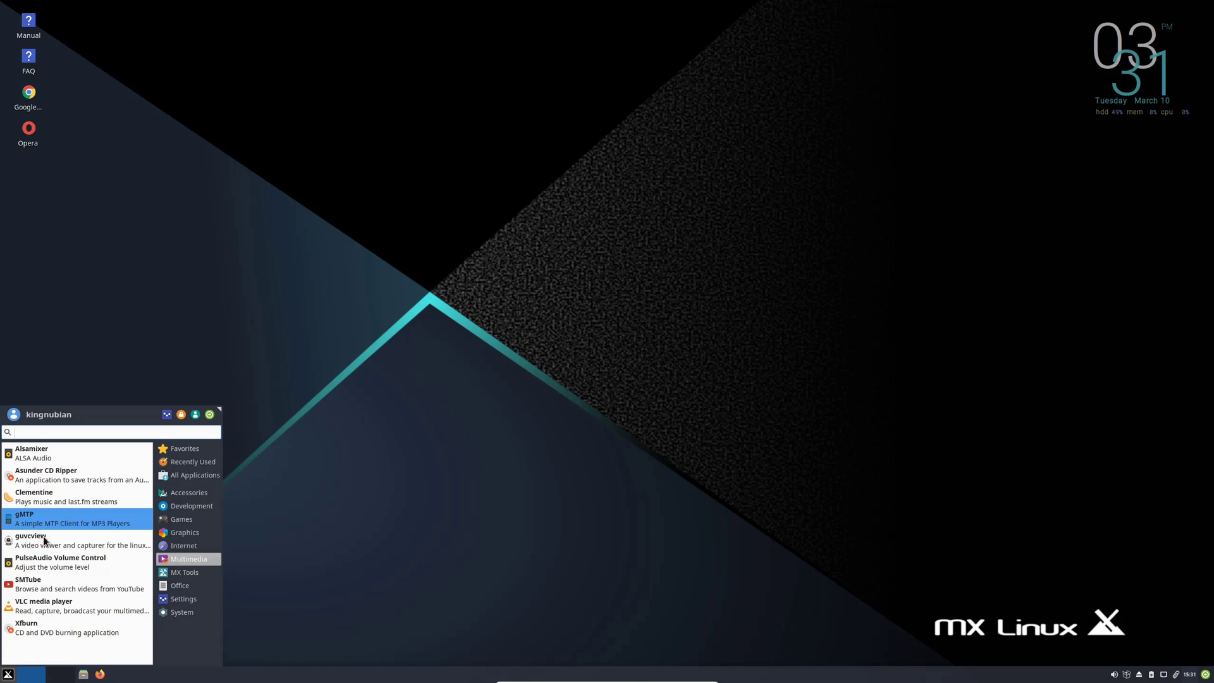
pyautogui.click(187, 572)
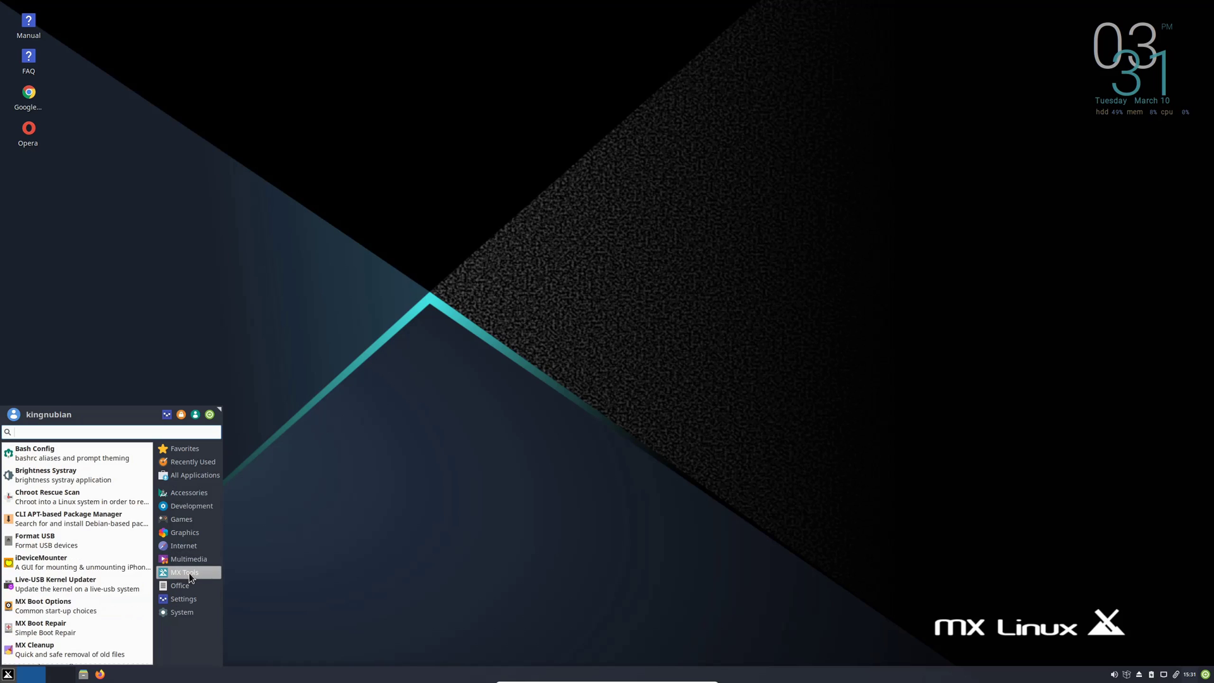
pyautogui.scroll(-3, 132, 590)
pyautogui.scroll(-3, 132, 591)
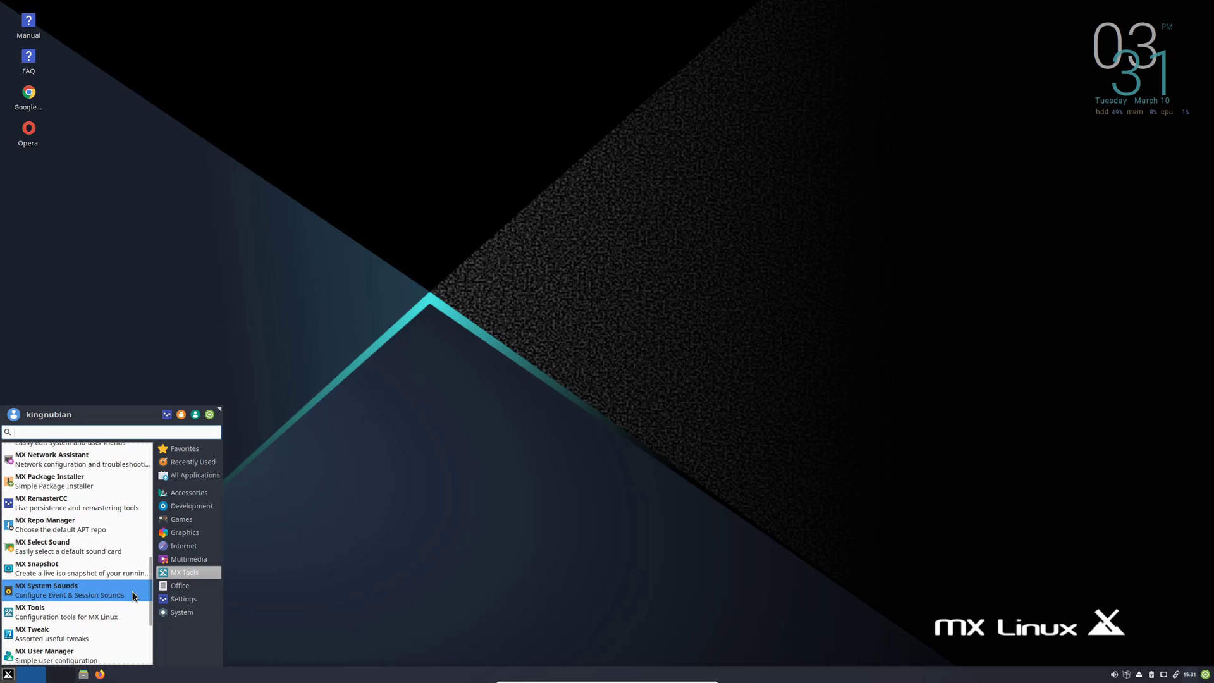
pyautogui.scroll(4, 131, 591)
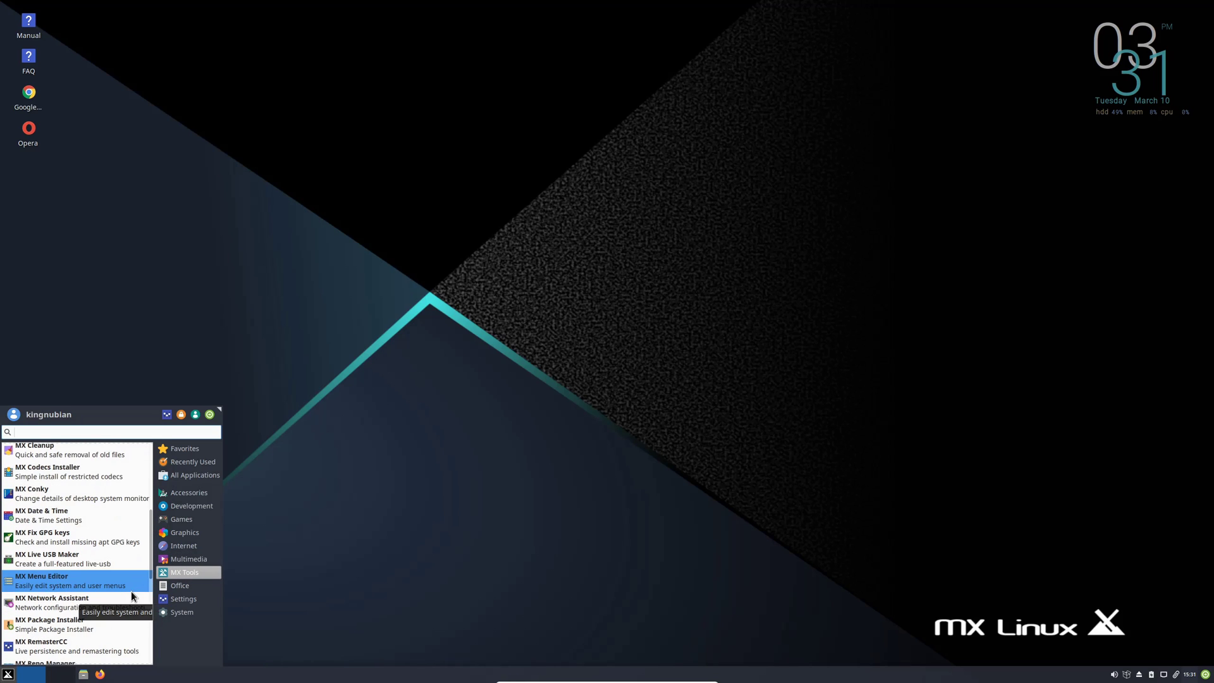
pyautogui.scroll(-4, 93, 591)
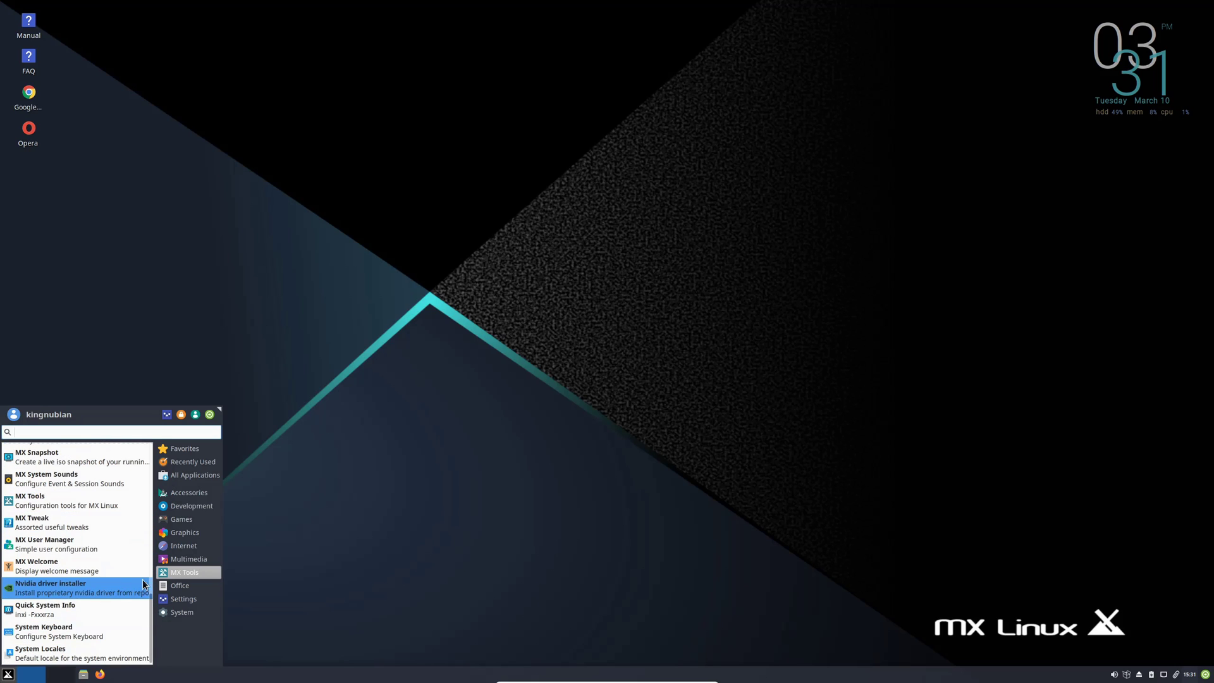
# Look through the Office and Settings categories, then launch the Settings Manager.
pyautogui.click(192, 585)
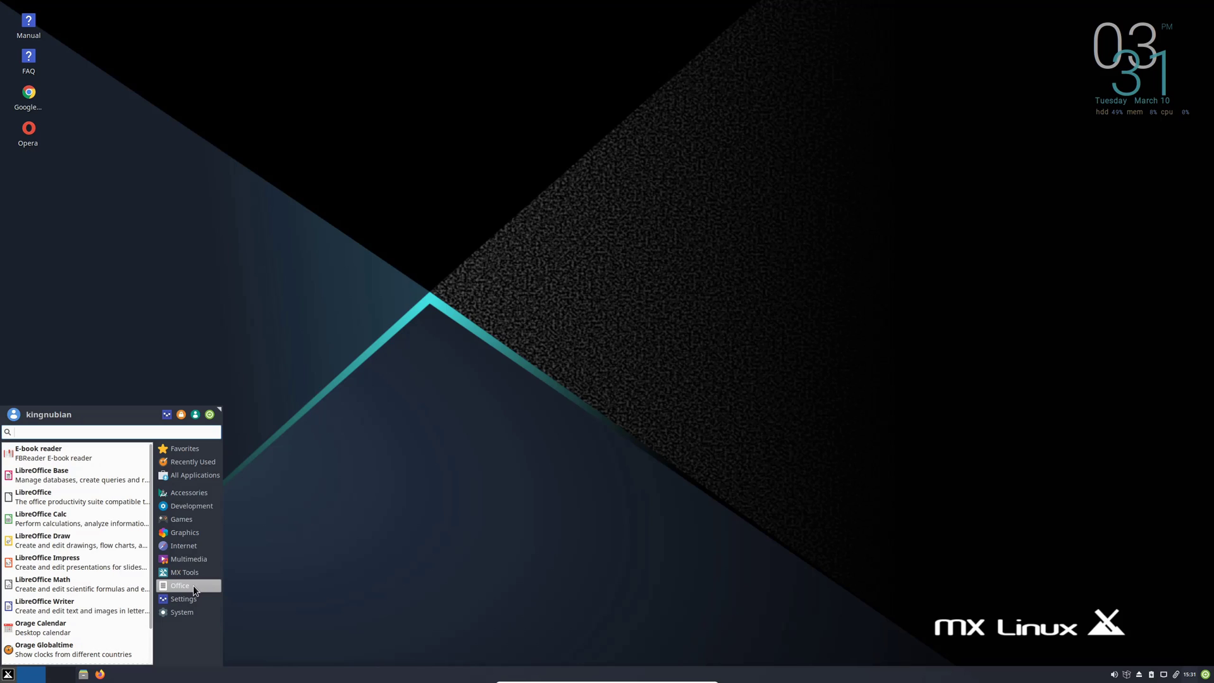
pyautogui.scroll(-2, 92, 521)
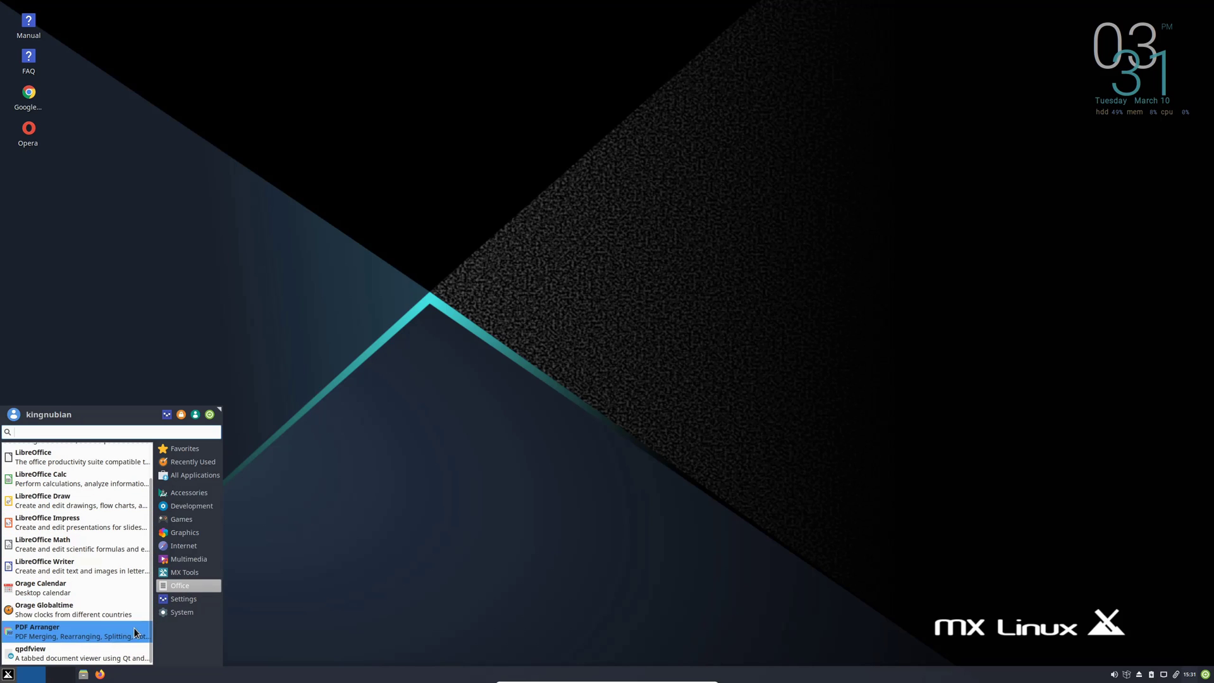
pyautogui.click(185, 599)
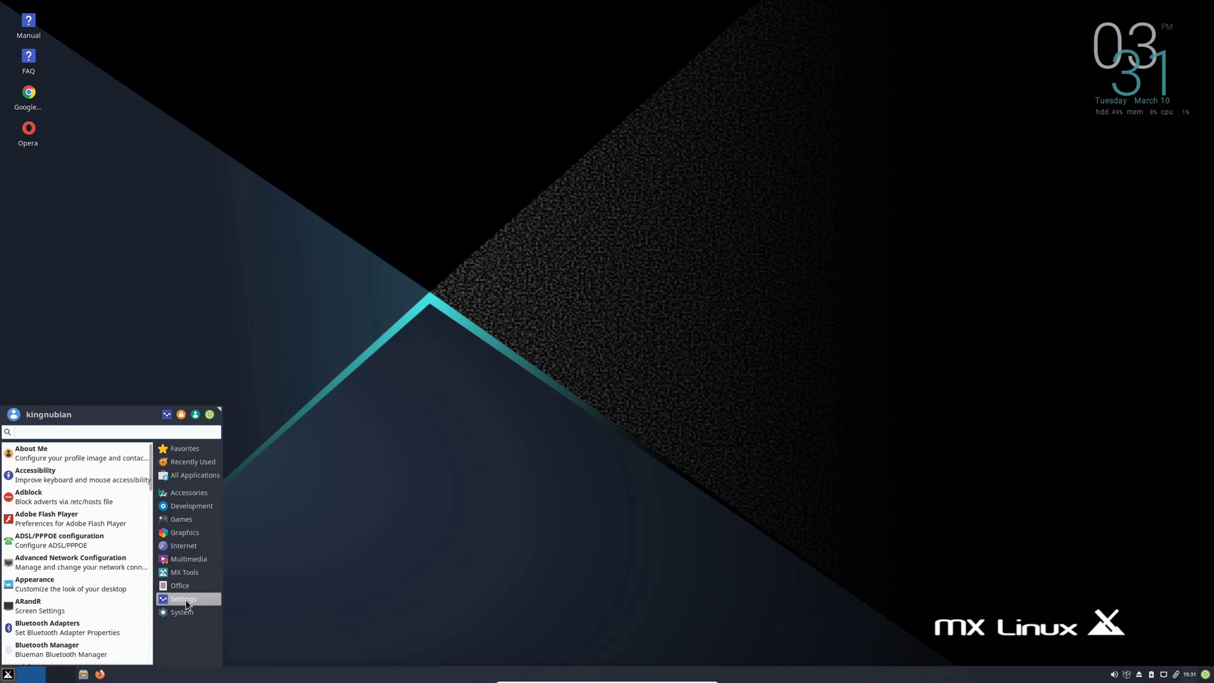
pyautogui.scroll(-3, 105, 605)
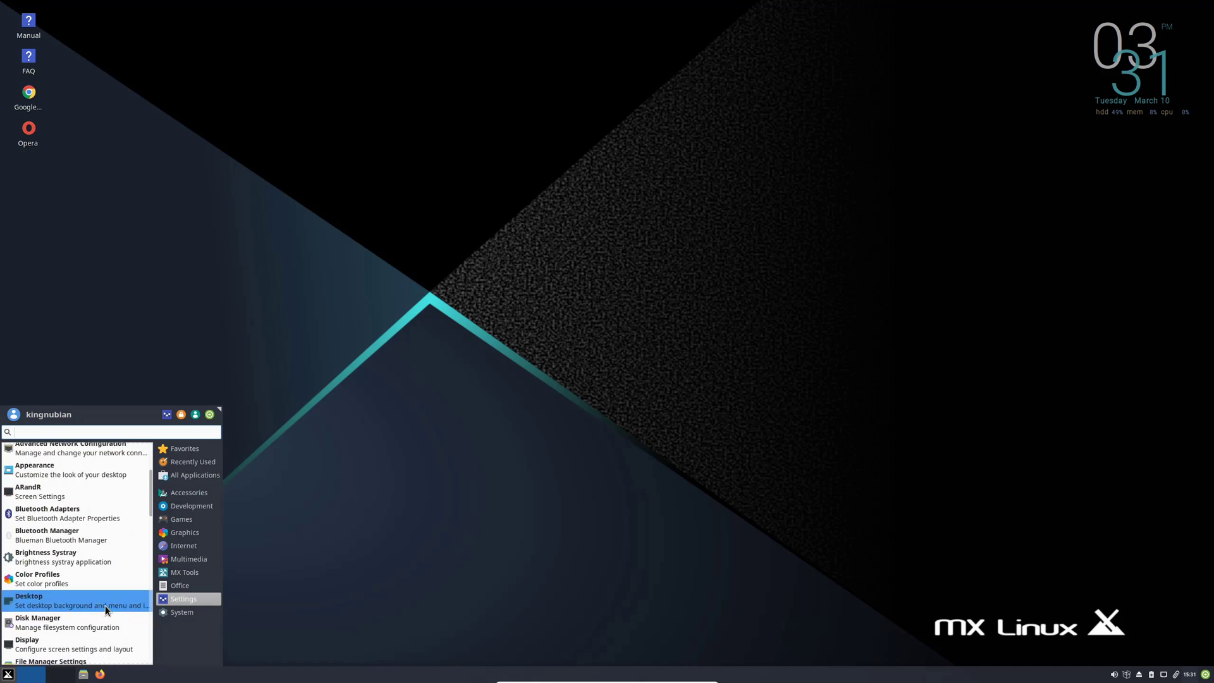
pyautogui.scroll(3, 103, 605)
pyautogui.click(168, 416)
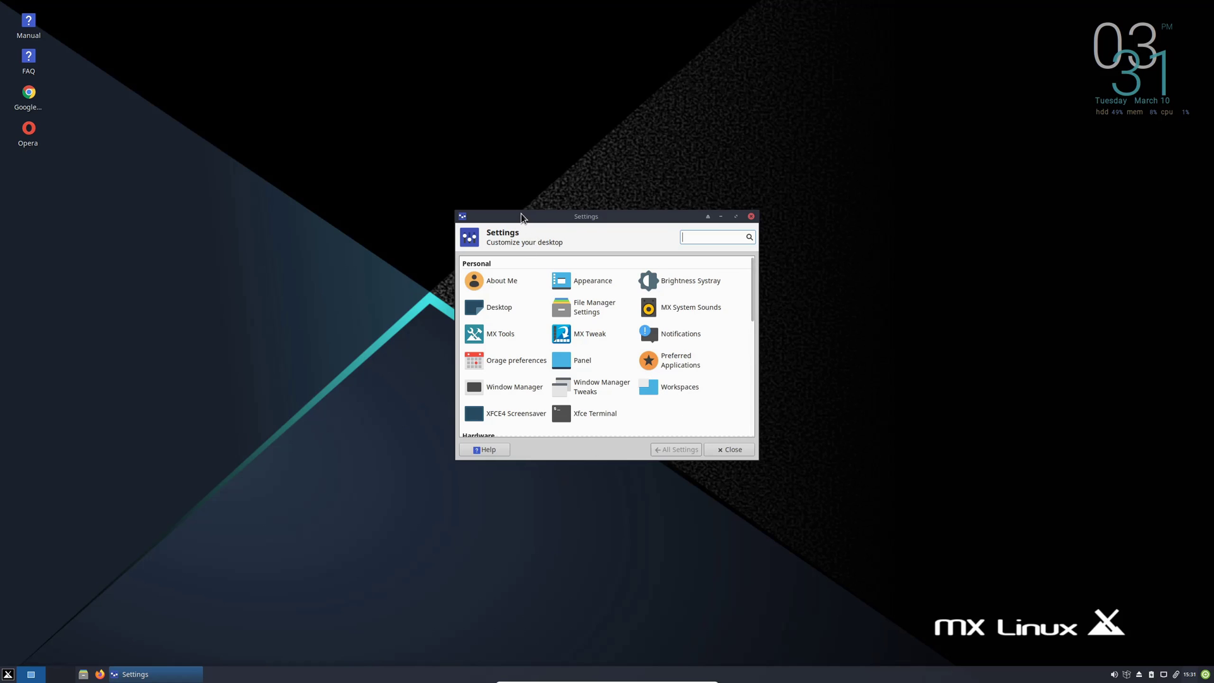
# Reposition and enlarge the Settings Manager window, then open and close Print Settings.
pyautogui.moveTo(525, 217); pyautogui.dragTo(207, 48)
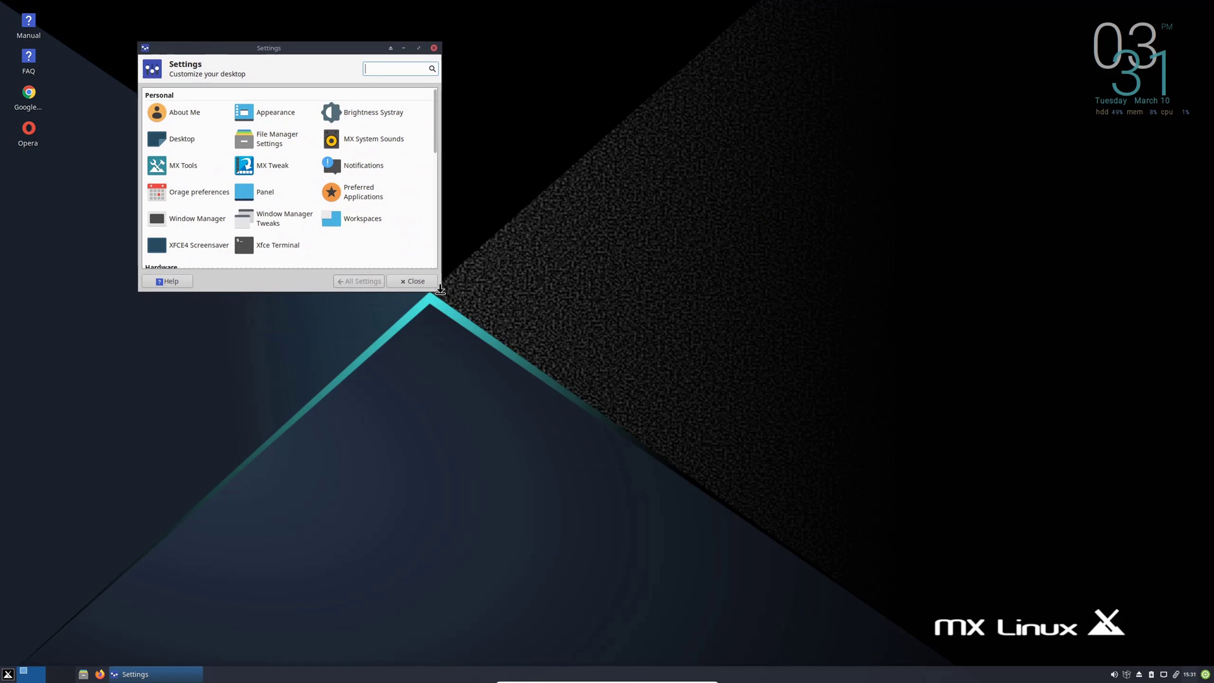
pyautogui.moveTo(443, 295); pyautogui.dragTo(604, 340)
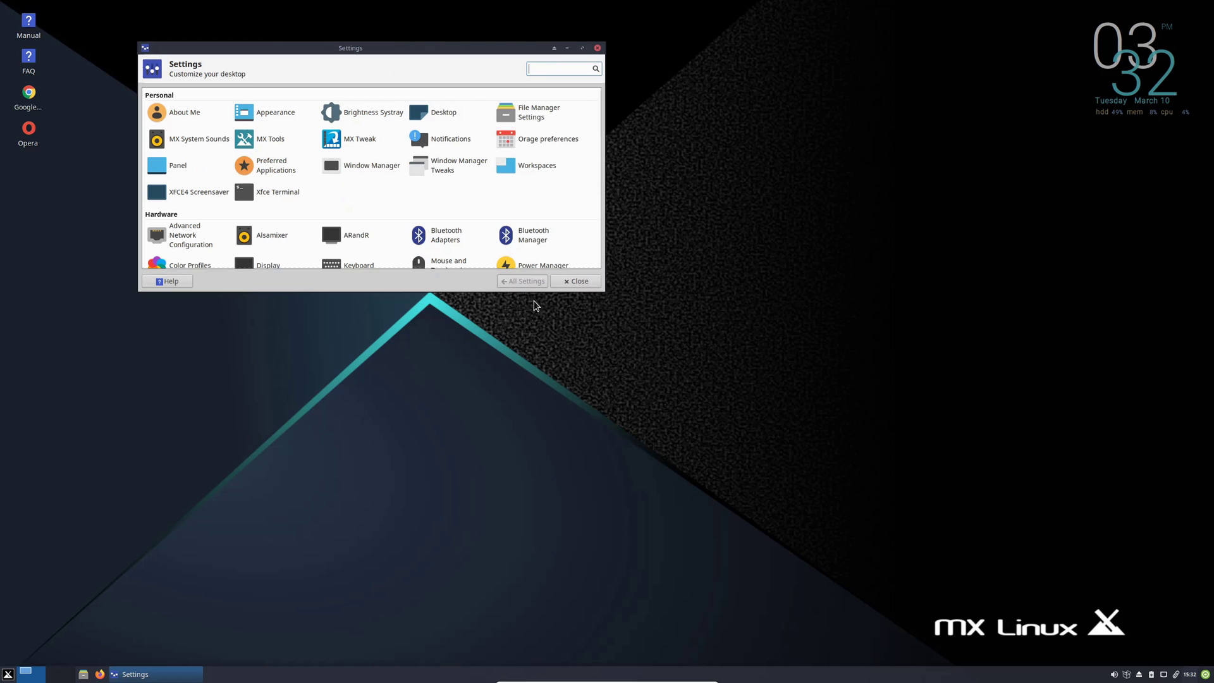
pyautogui.moveTo(537, 291); pyautogui.dragTo(570, 604)
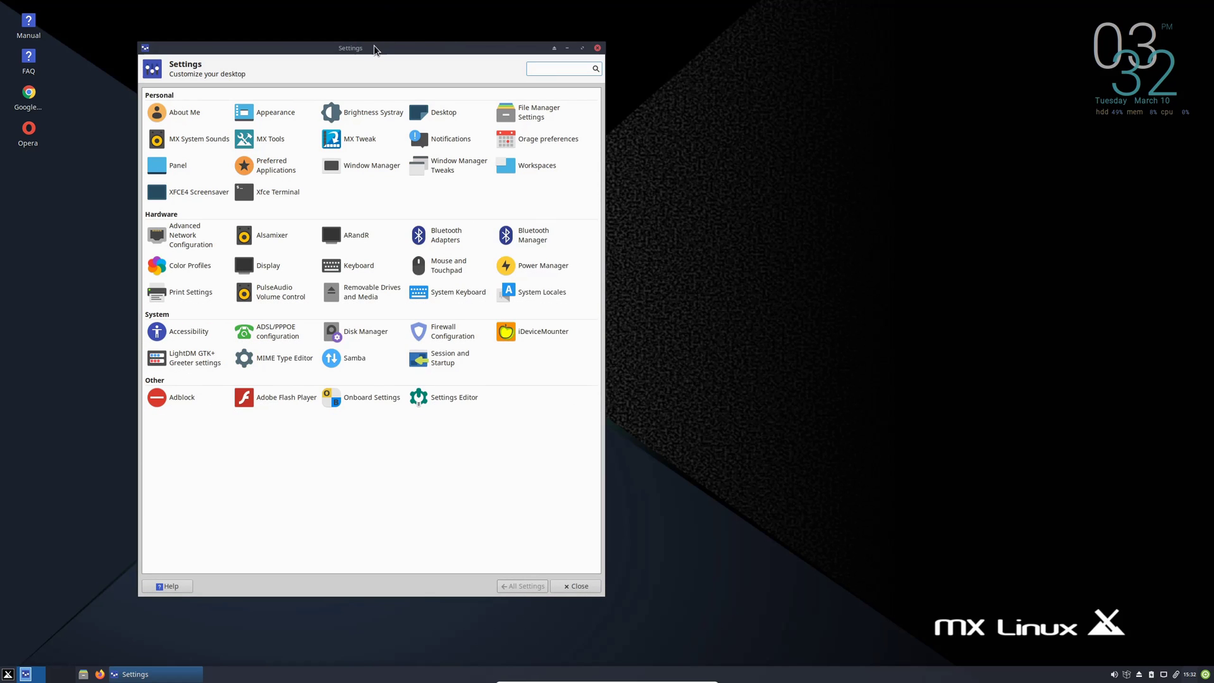
pyautogui.moveTo(377, 49); pyautogui.dragTo(549, 52)
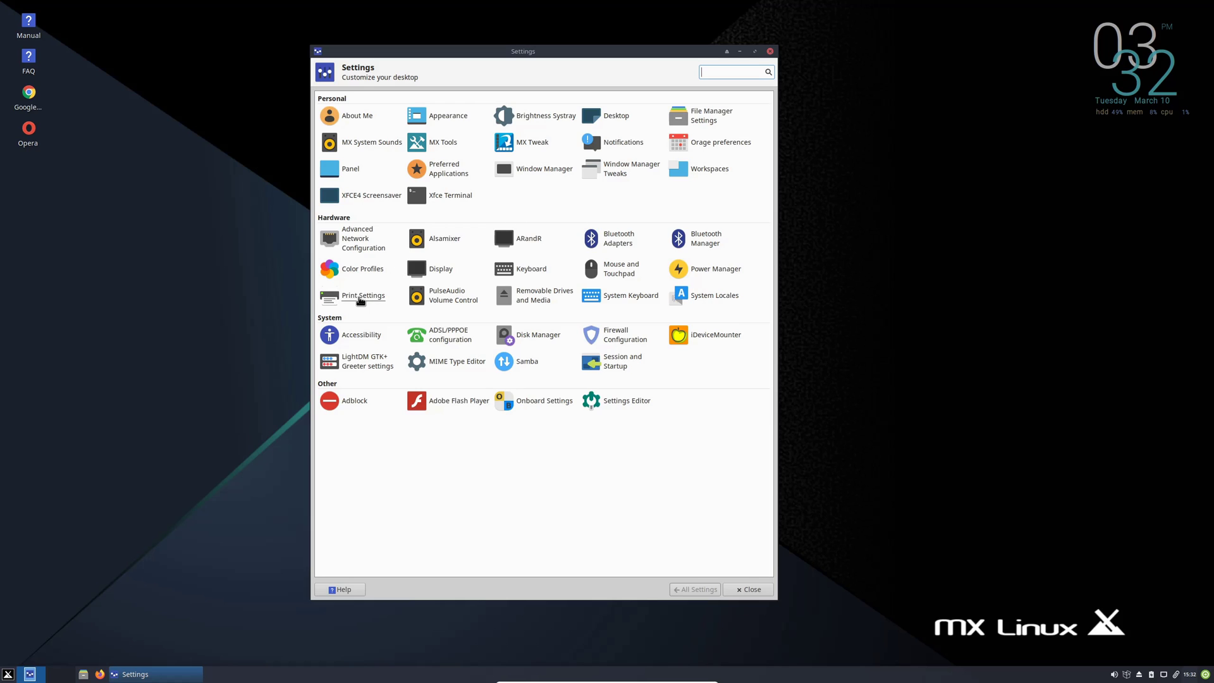
pyautogui.click(357, 296)
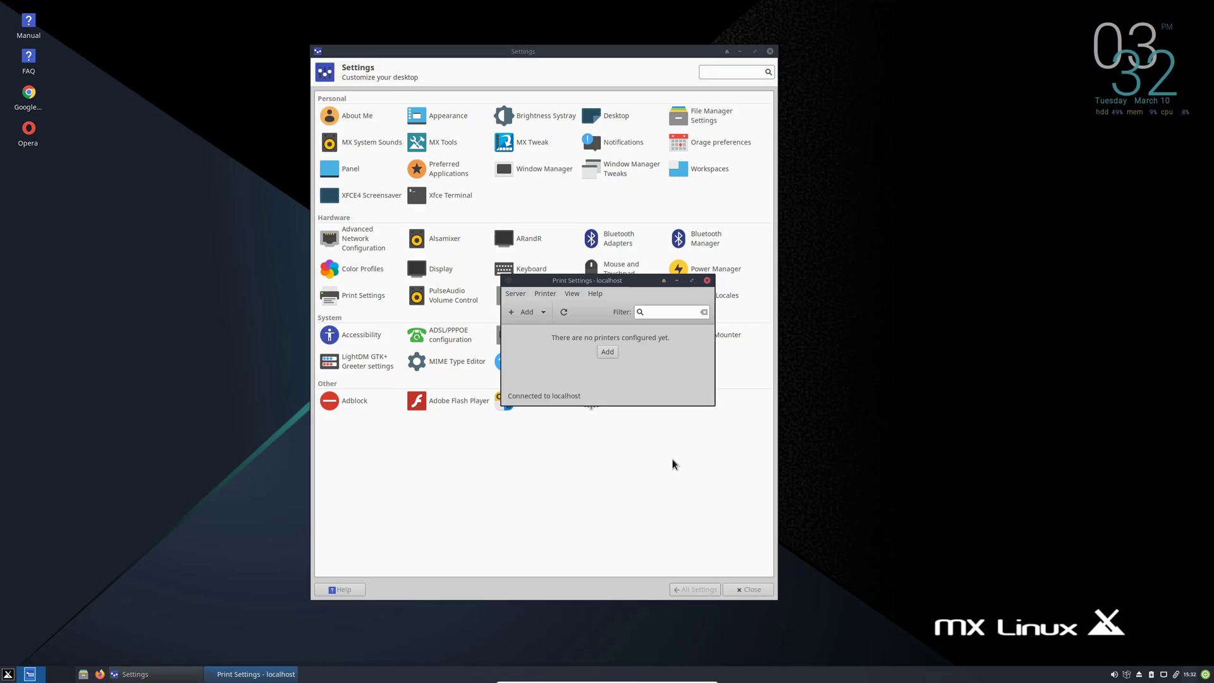
pyautogui.click(706, 280)
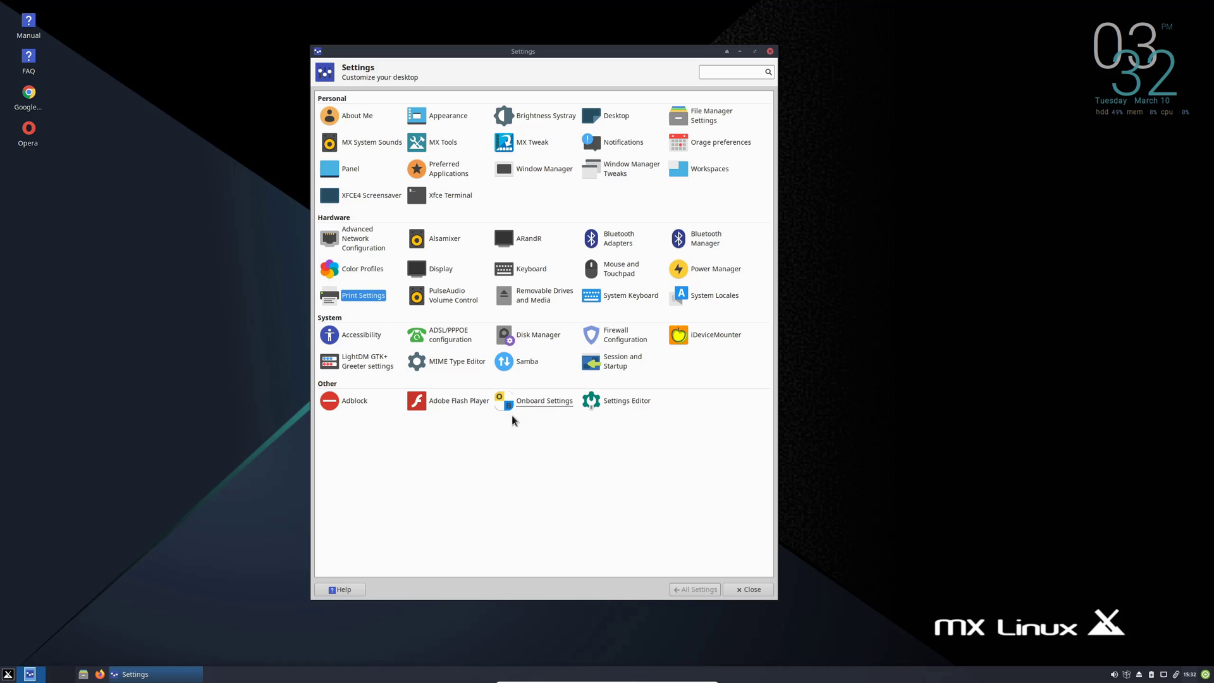
# Close the Settings Manager, cancel the Share-a-folder password prompt, and open Desktop Settings from the desktop menu.
pyautogui.click(769, 52)
pyautogui.rightClick(553, 120)
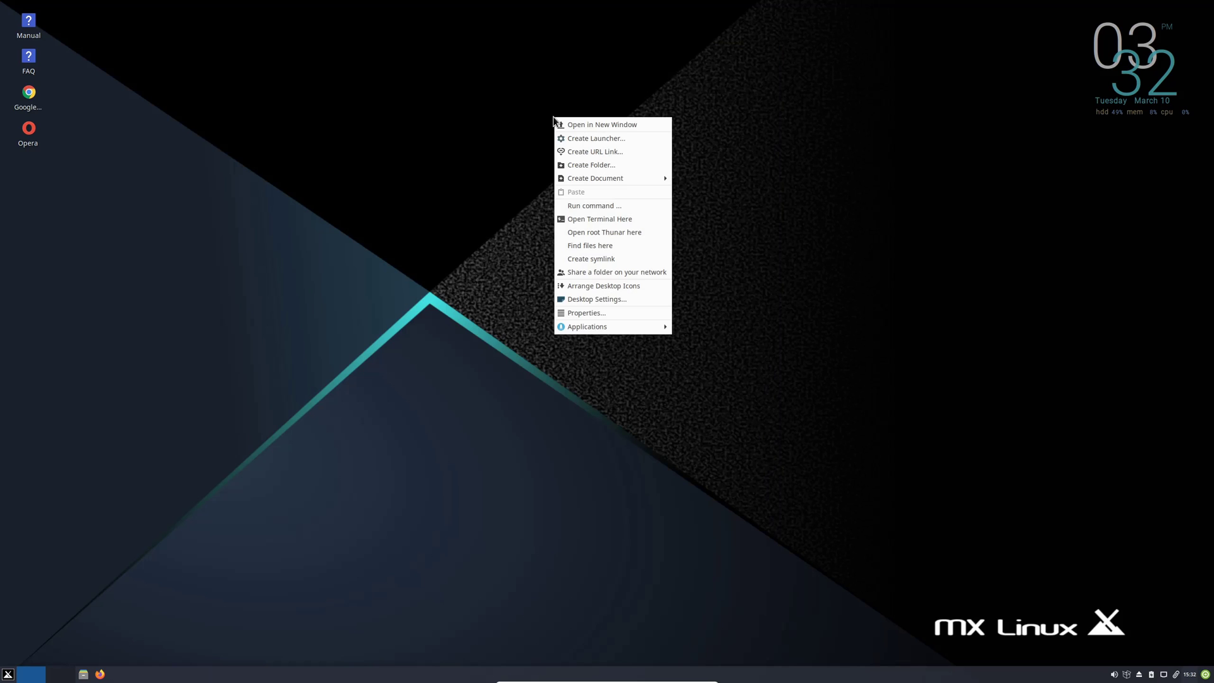
pyautogui.rightClick(392, 158)
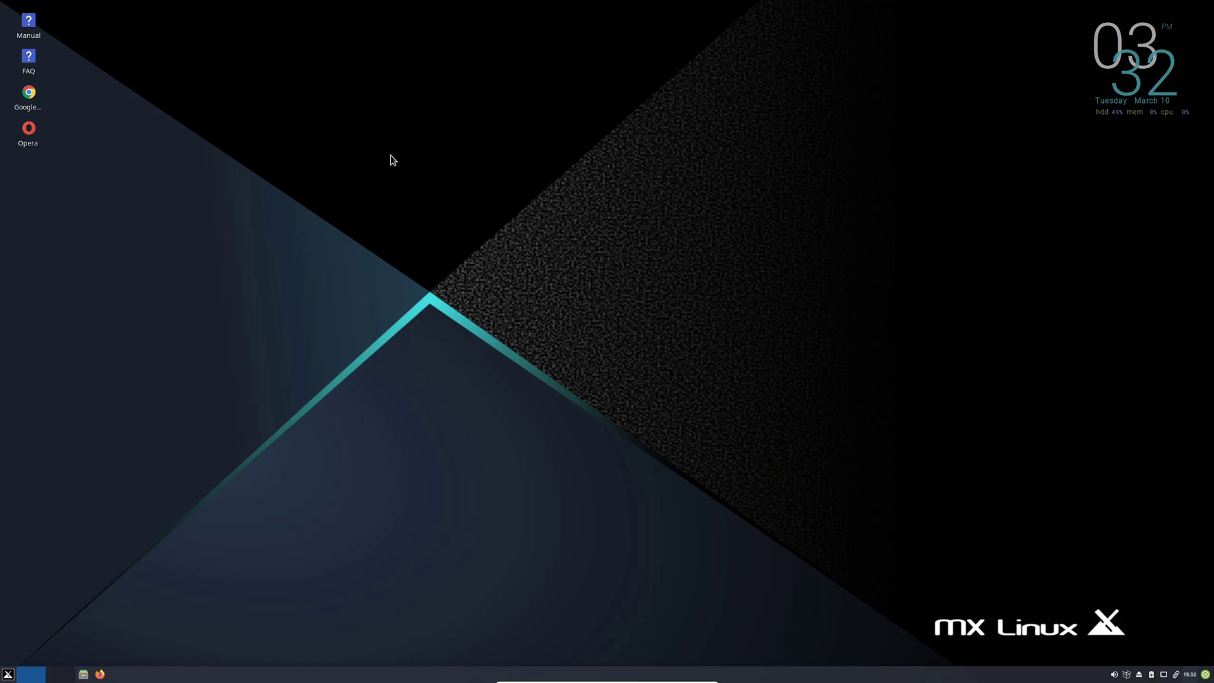
pyautogui.rightClick(390, 159)
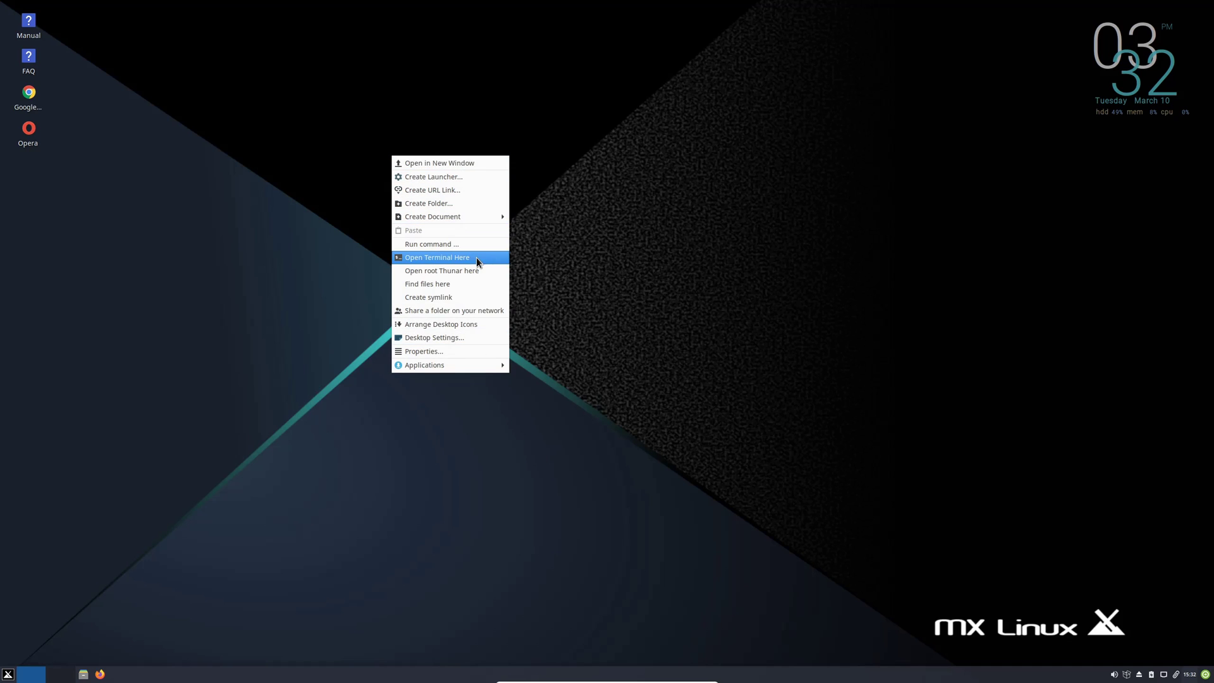
pyautogui.moveTo(475, 216)
pyautogui.click(504, 312)
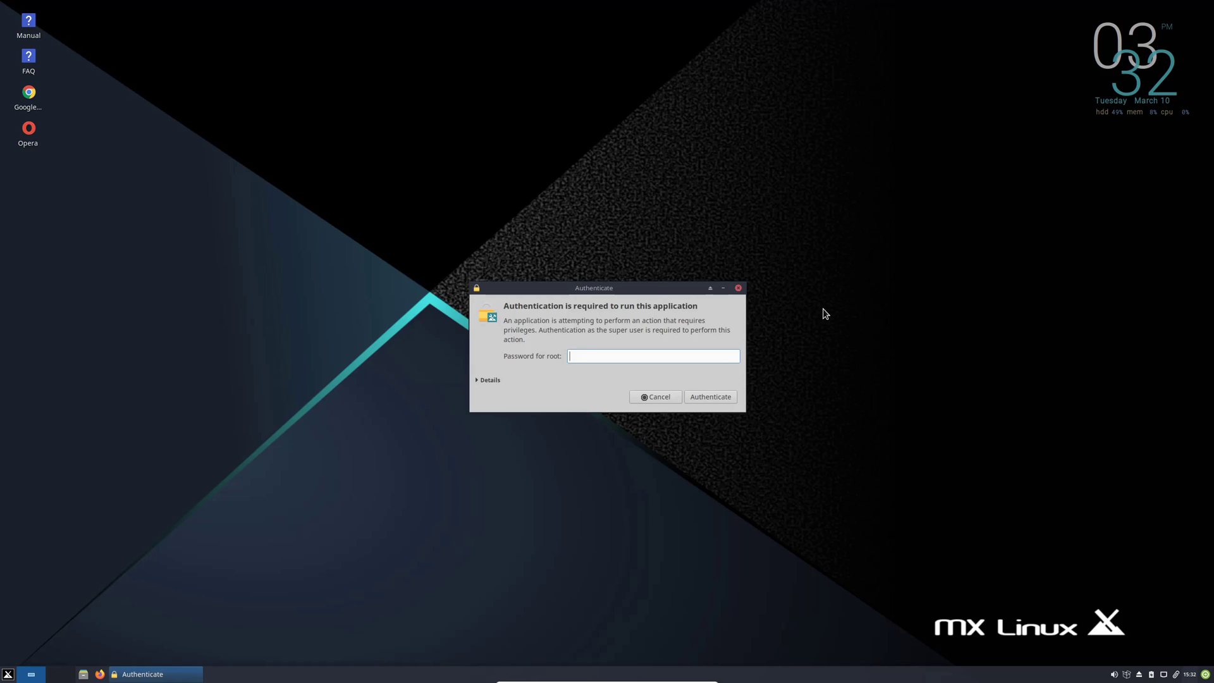
pyautogui.click(737, 287)
pyautogui.rightClick(362, 193)
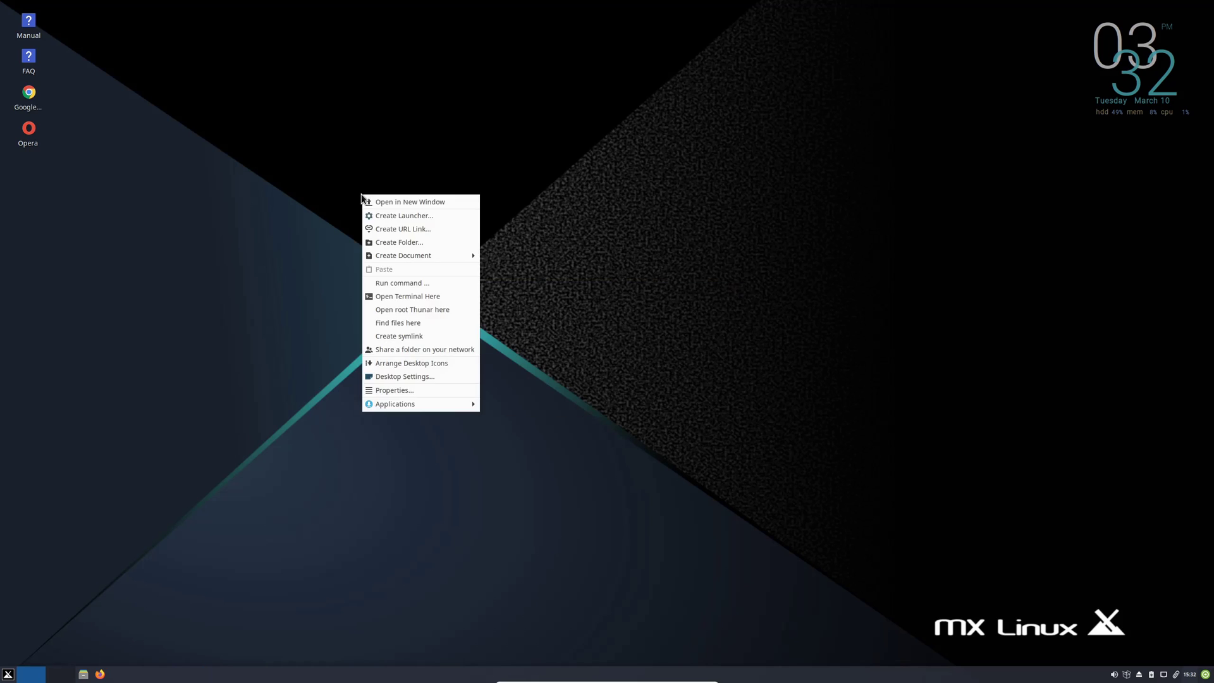
pyautogui.click(391, 375)
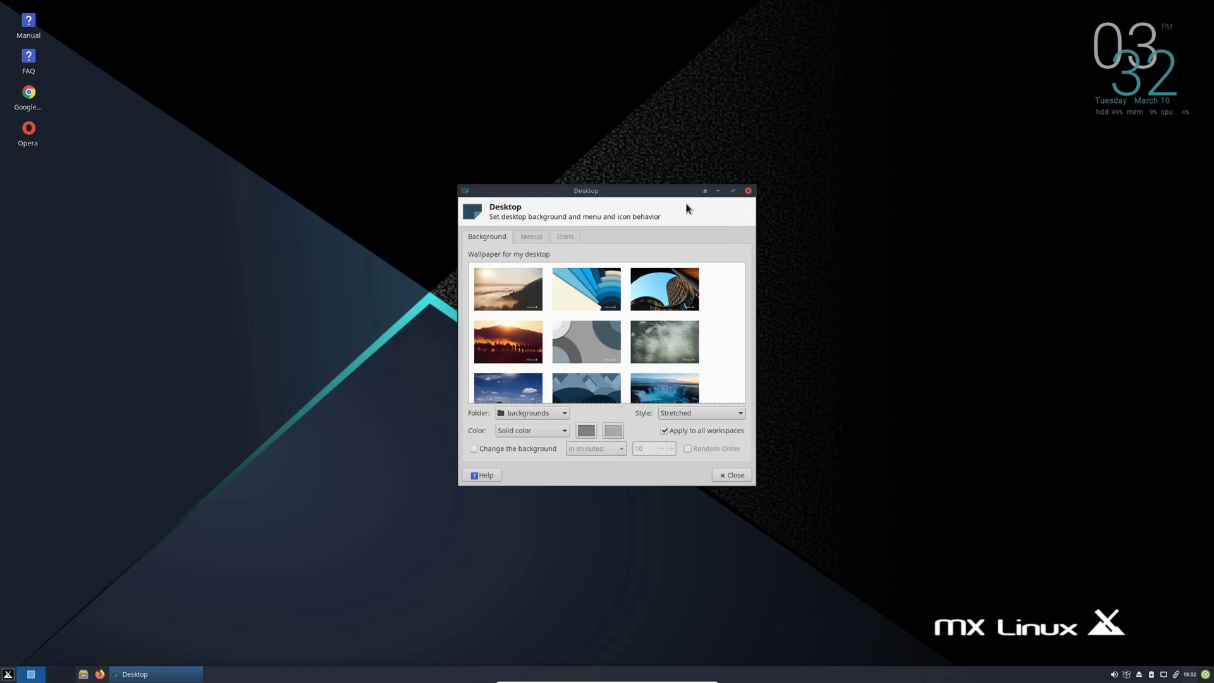
# Try several wallpapers and settle on the blue and cream one.
pyautogui.moveTo(659, 201); pyautogui.dragTo(573, 149)
pyautogui.click(586, 227)
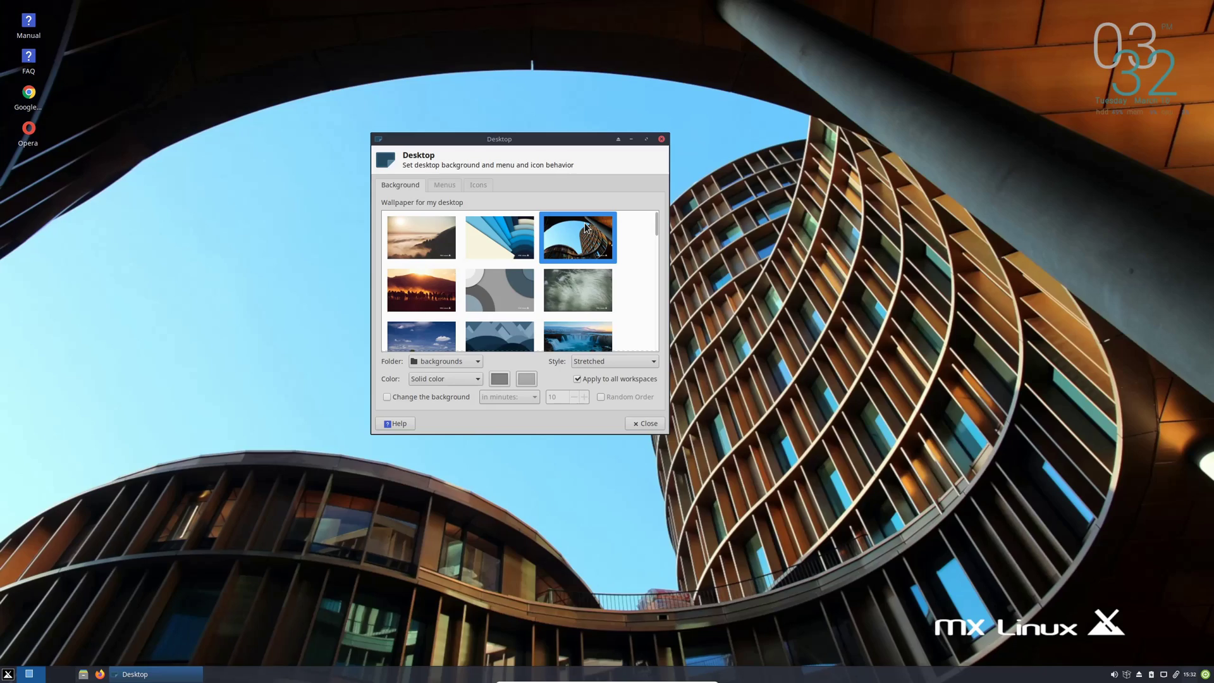
pyautogui.click(520, 254)
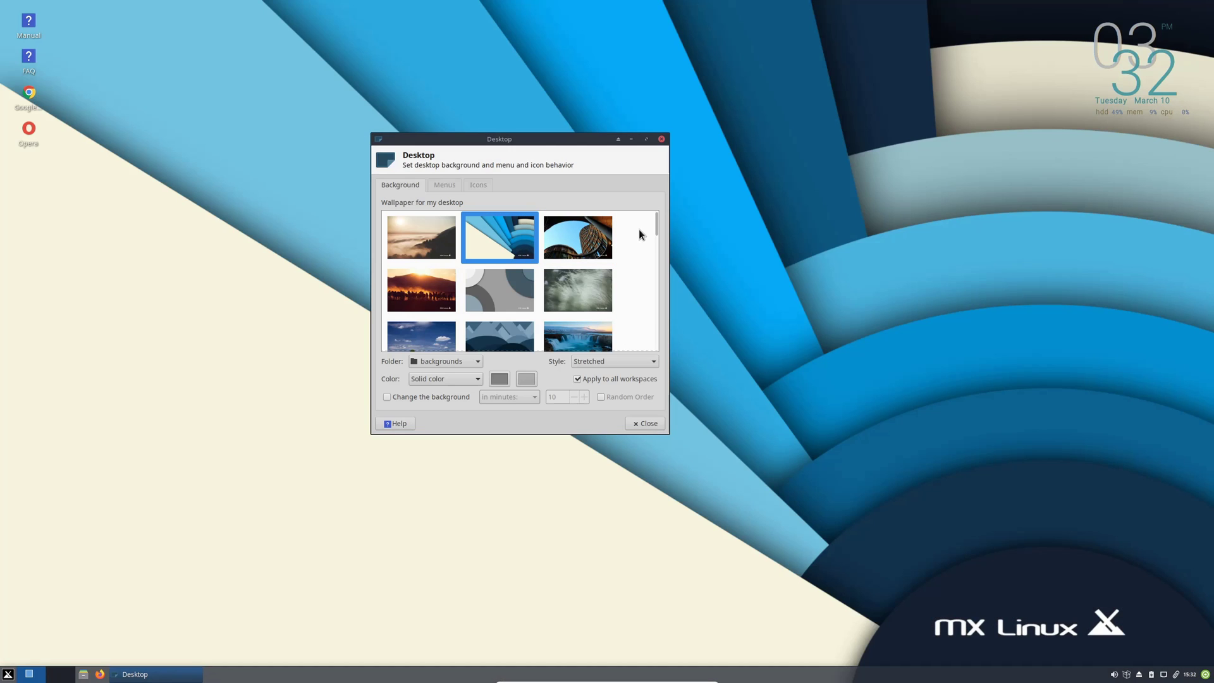
pyautogui.click(496, 327)
pyautogui.click(489, 238)
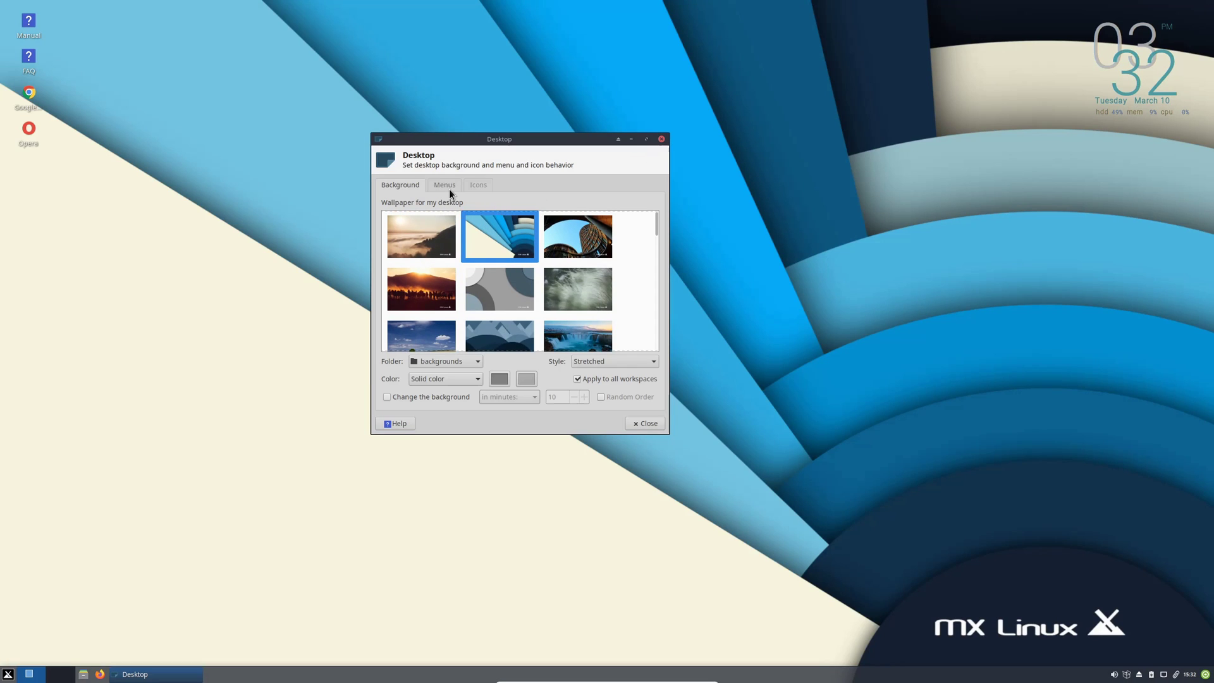
# Raise the desktop icon size from 32 to 40 and close Desktop settings.
pyautogui.click(448, 187)
pyautogui.click(474, 185)
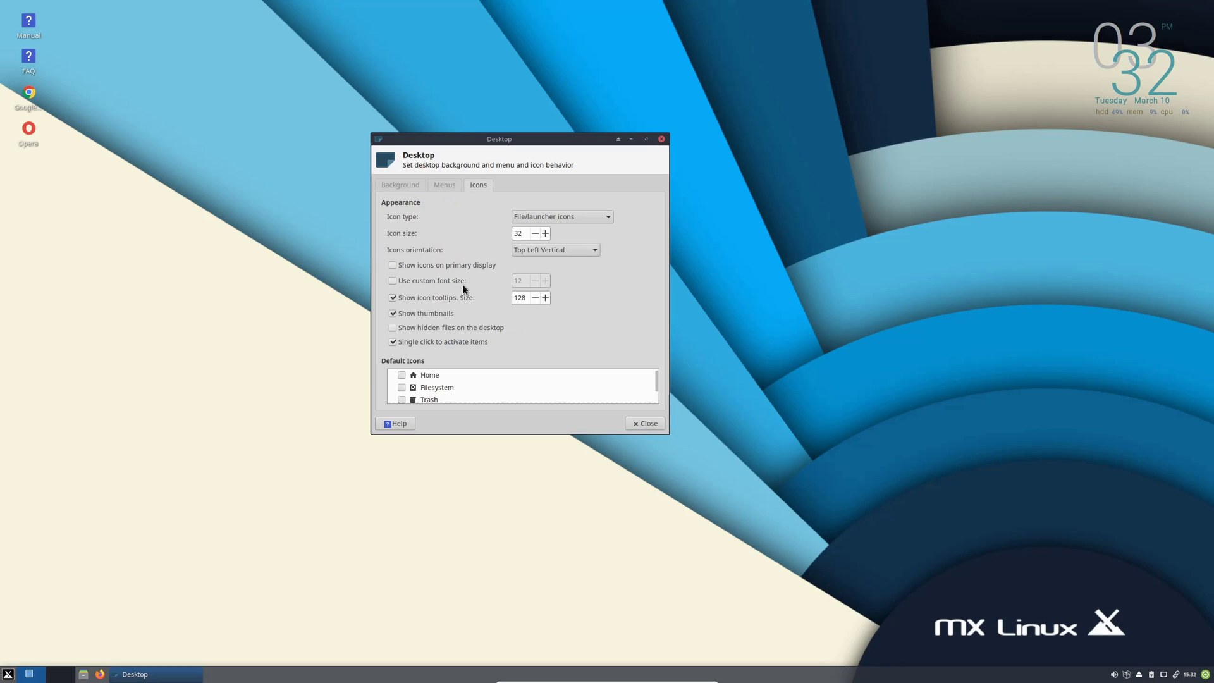
pyautogui.click(545, 232)
pyautogui.click(545, 234)
pyautogui.click(545, 234)
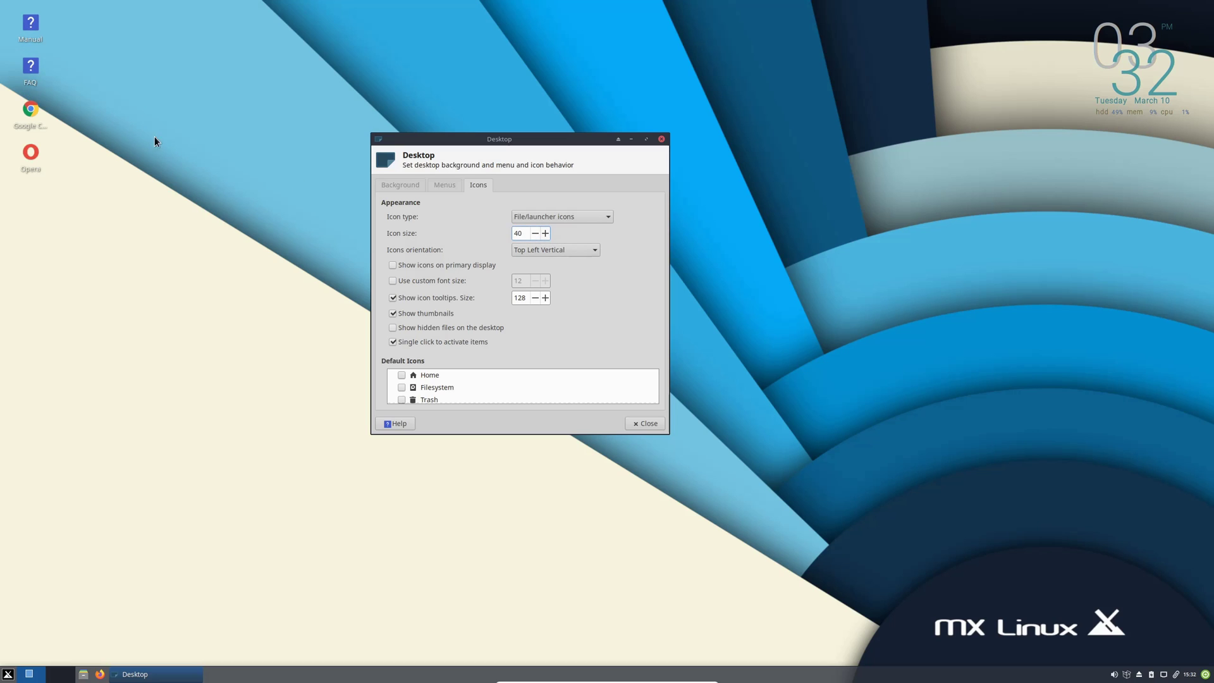
pyautogui.click(661, 139)
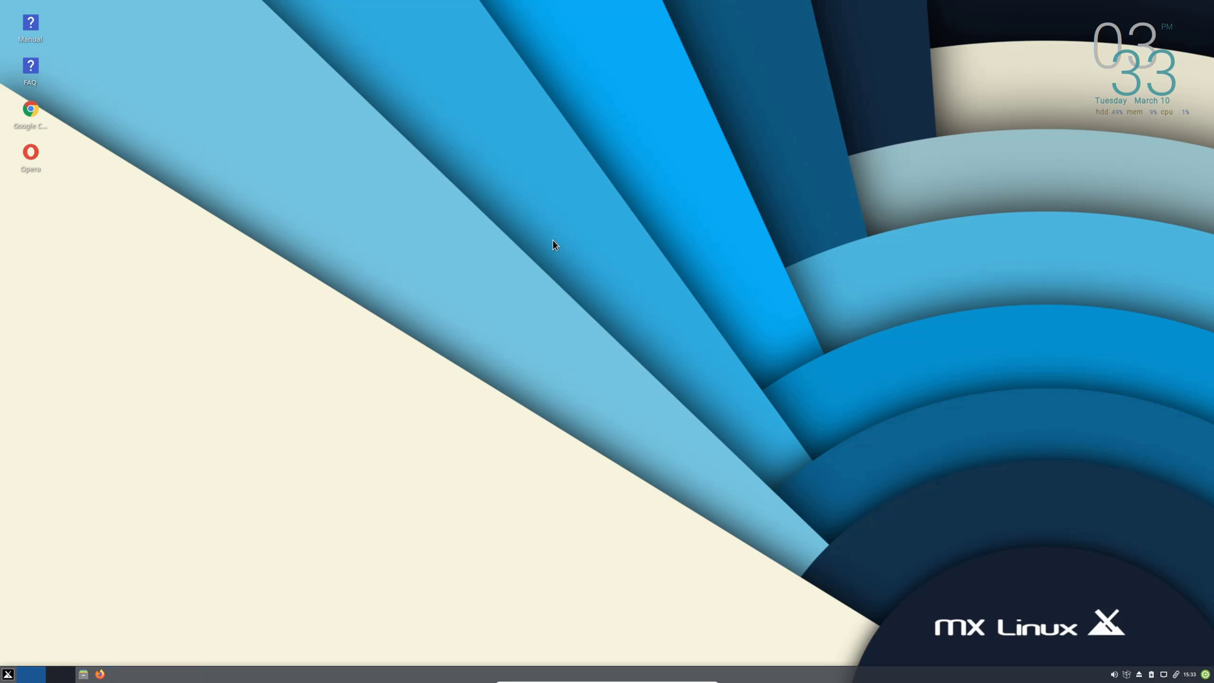